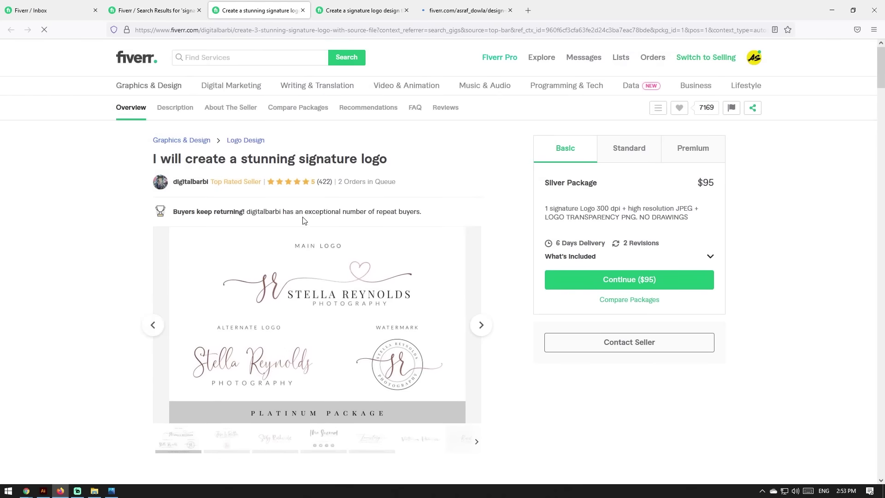
# Step: Page through the first signature logo gig's sample logos in its gallery
pyautogui.scroll(-2, 366, 179)
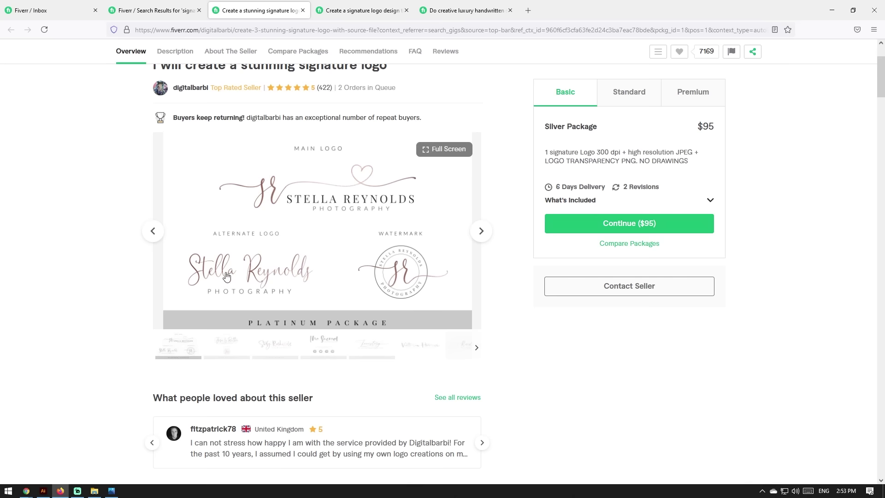
pyautogui.click(480, 231)
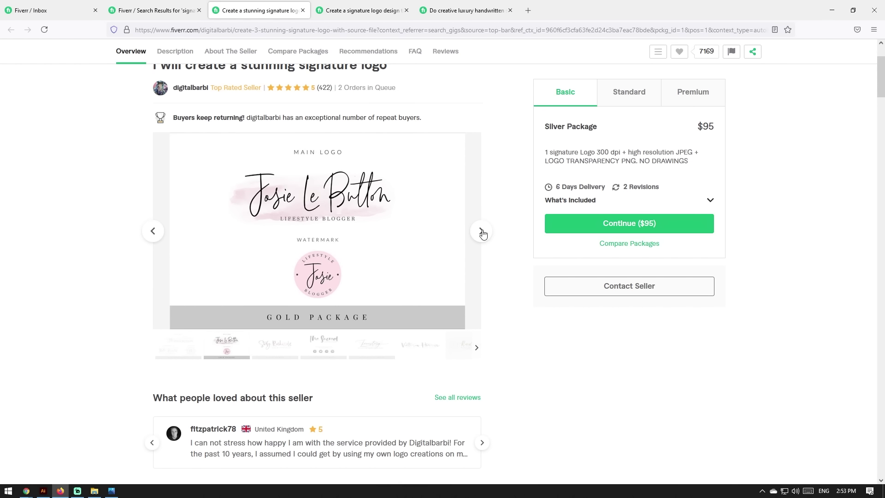
pyautogui.click(481, 231)
pyautogui.click(482, 232)
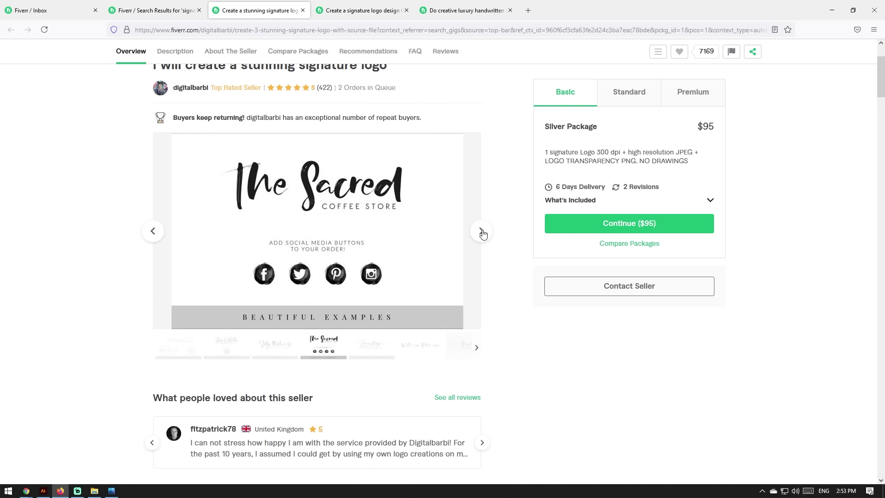
pyautogui.click(481, 231)
pyautogui.click(482, 232)
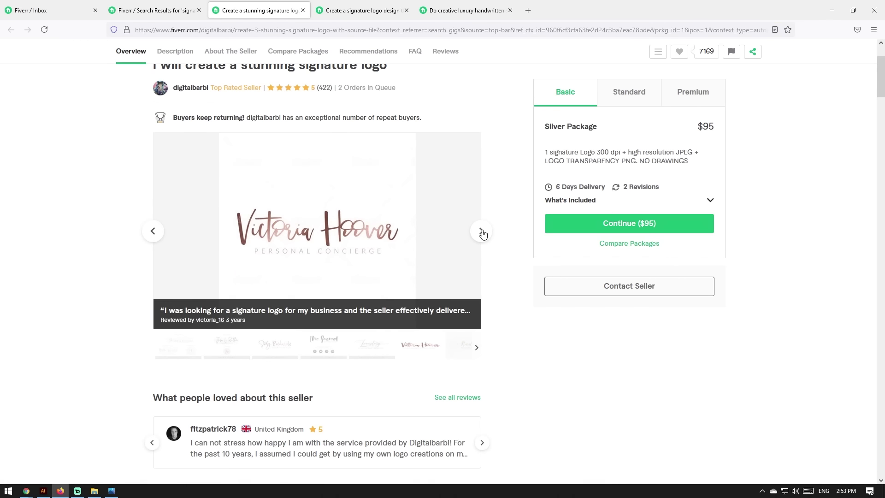
pyautogui.click(481, 231)
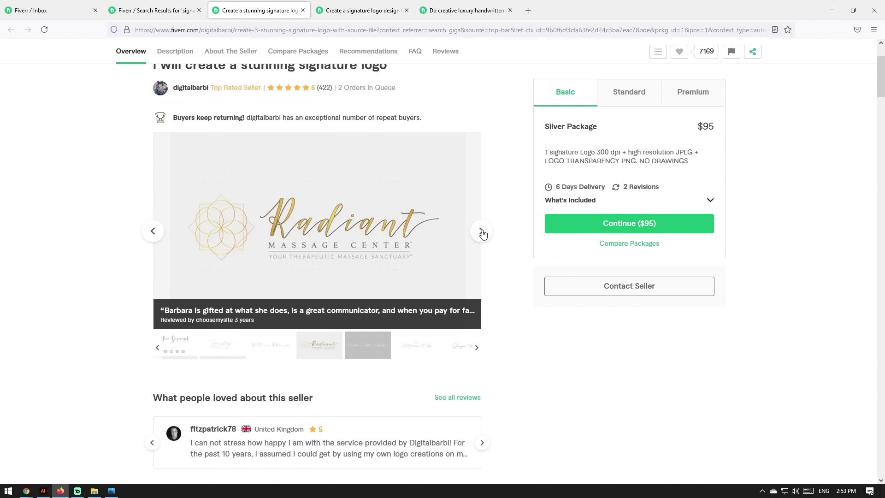
pyautogui.click(481, 231)
# Step: On the handwritten signature logo gig, compare the Basic, Standard and Premium ($100) packages
pyautogui.hotkey('ctrl', 'Tab')
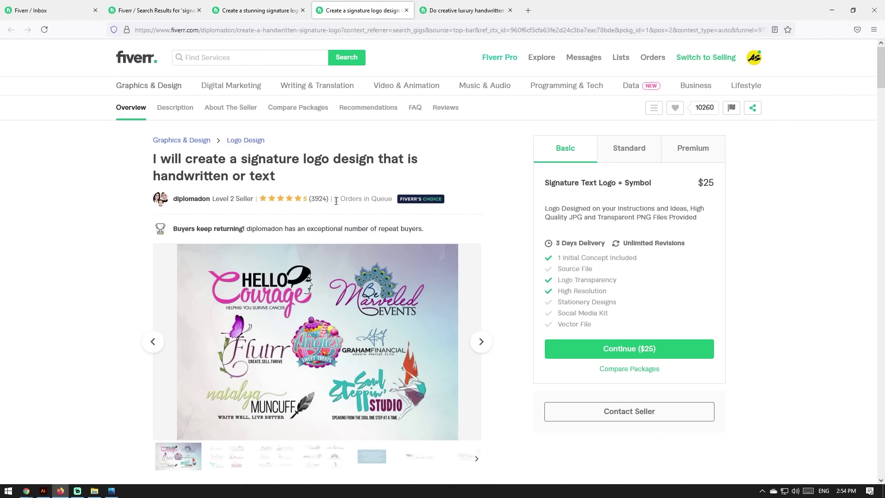
pyautogui.click(639, 154)
pyautogui.click(687, 156)
pyautogui.click(620, 159)
pyautogui.click(580, 161)
pyautogui.click(692, 152)
pyautogui.click(571, 161)
# Step: Recheck the three packages, then bring up the gig's second collage of sample logos
pyautogui.click(630, 157)
pyautogui.click(691, 154)
pyautogui.click(569, 162)
pyautogui.scroll(-2, 328, 202)
pyautogui.moveTo(317, 247)
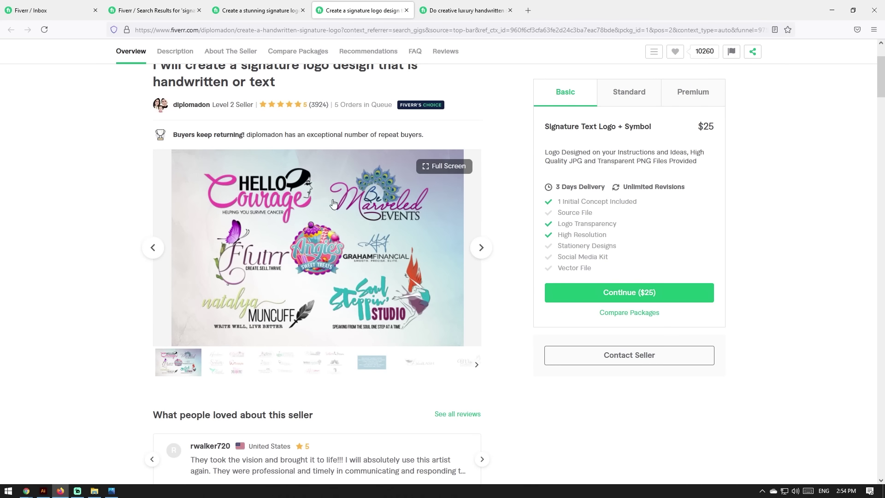
pyautogui.click(483, 253)
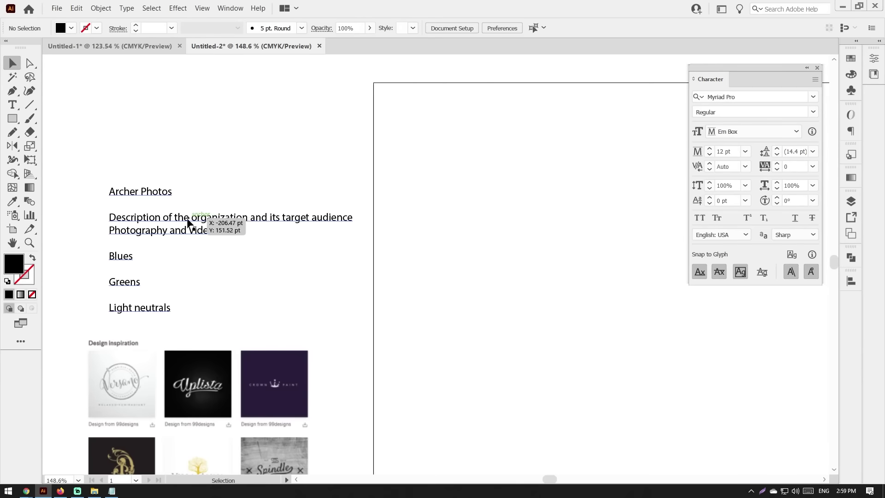
# Step: Nudge the Archer Photos brief text up and pan toward the blank artboard
pyautogui.moveTo(213, 225); pyautogui.dragTo(207, 189)
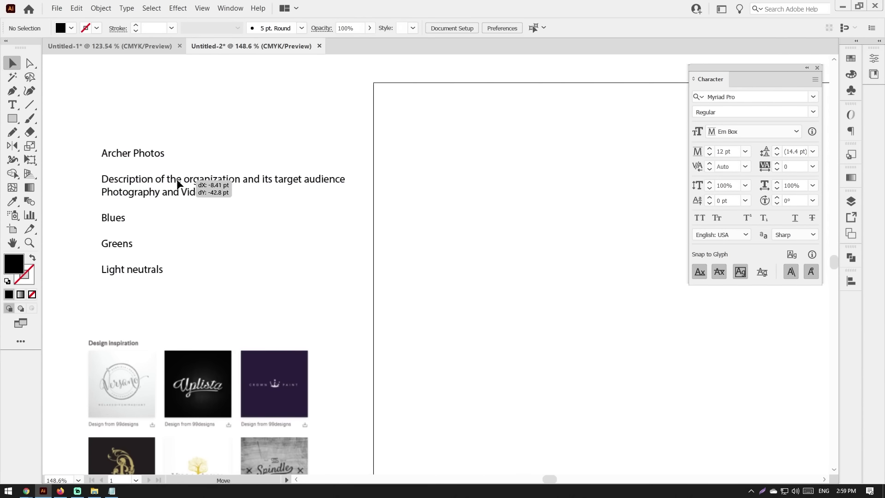
pyautogui.click(153, 136)
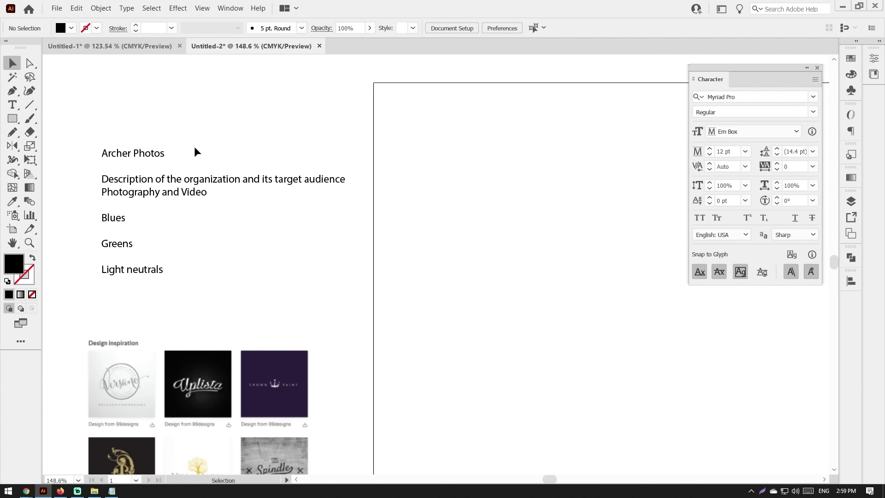
pyautogui.press('b')
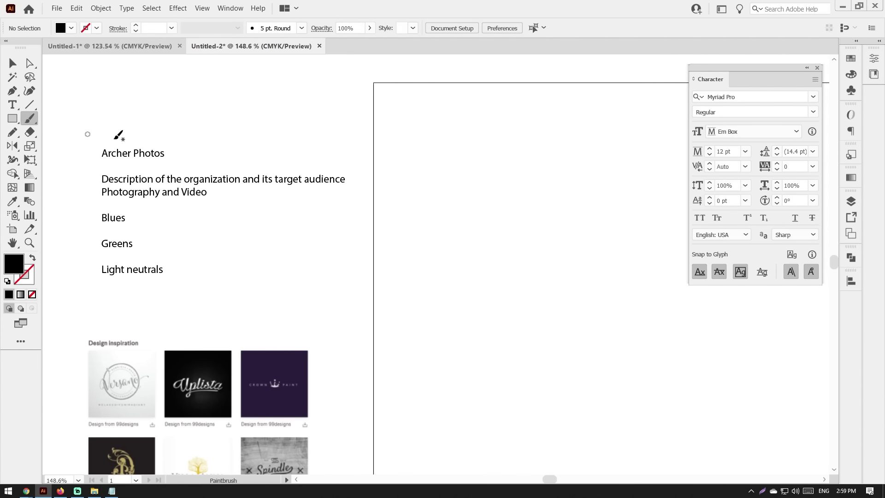
pyautogui.moveTo(119, 135); pyautogui.dragTo(44, 208)
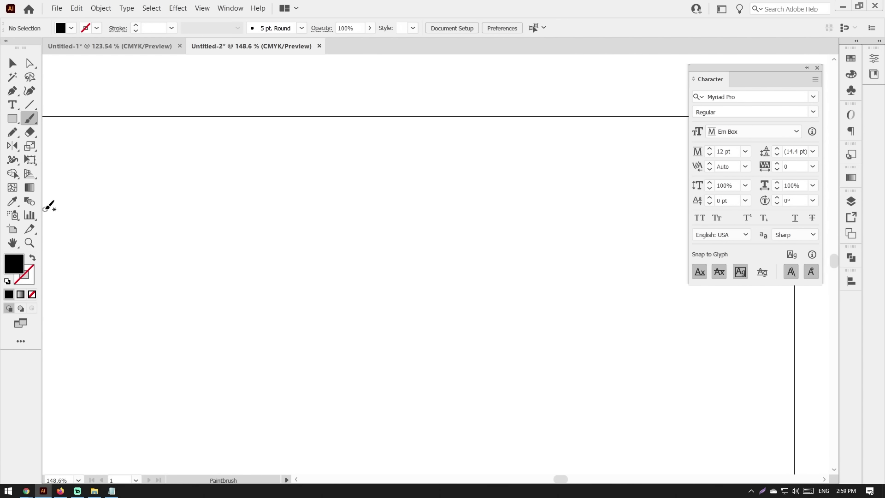
pyautogui.moveTo(26, 491)
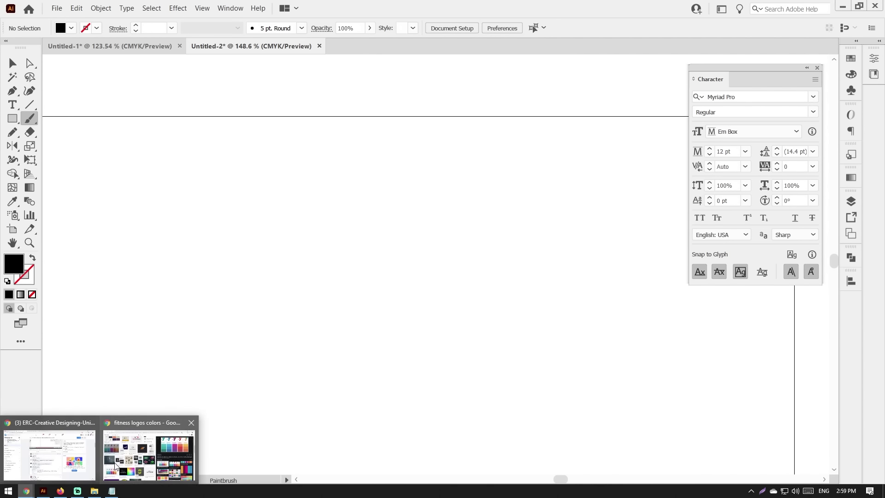
pyautogui.click(115, 466)
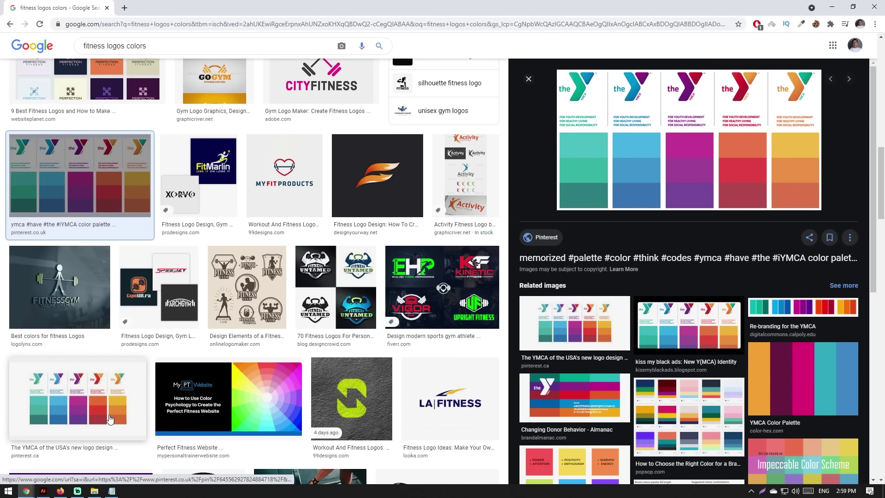
# Step: Replace the image search query with 'photography logos' and run it
pyautogui.click(76, 48)
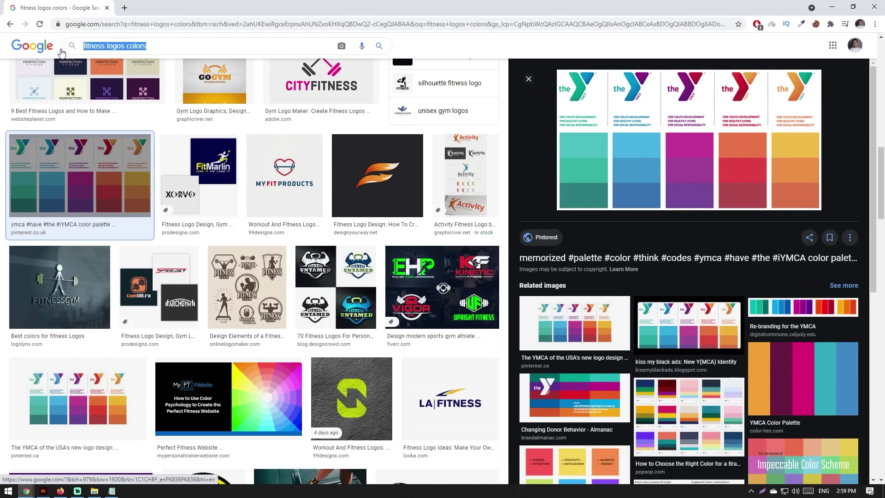
pyautogui.press('BackSpace')
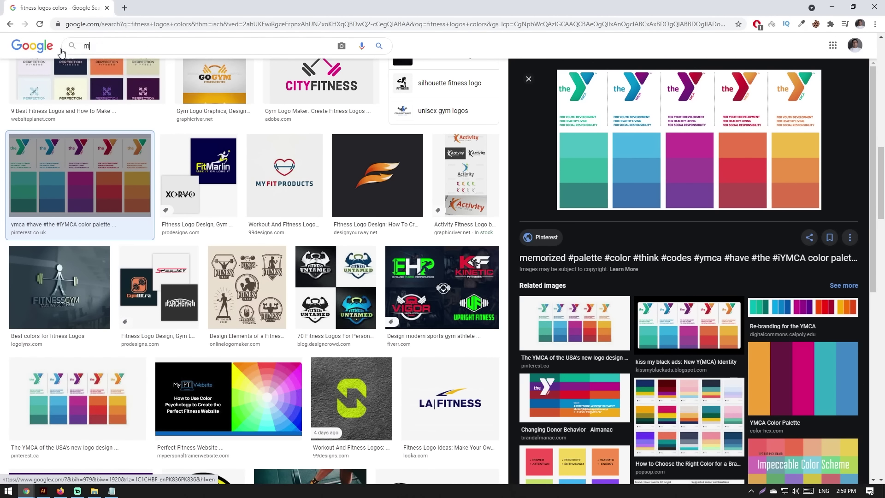
pyautogui.write('hotography logos')
pyautogui.press('Return')
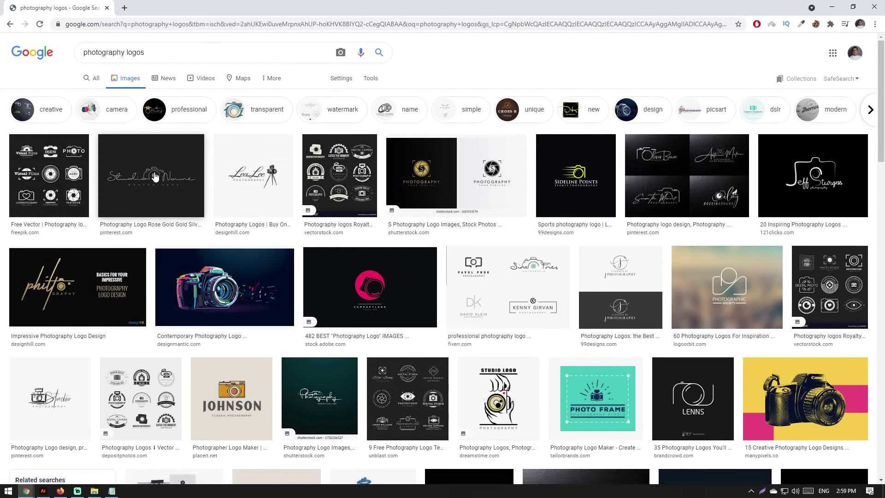
# Step: Preview camera signature, white camera, sports, Photographic Society and gold signature logo examples
pyautogui.click(133, 173)
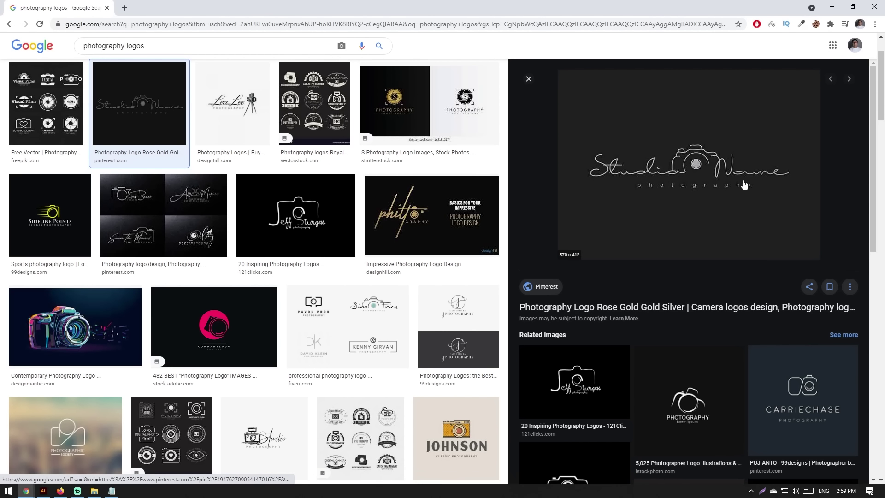
pyautogui.click(686, 399)
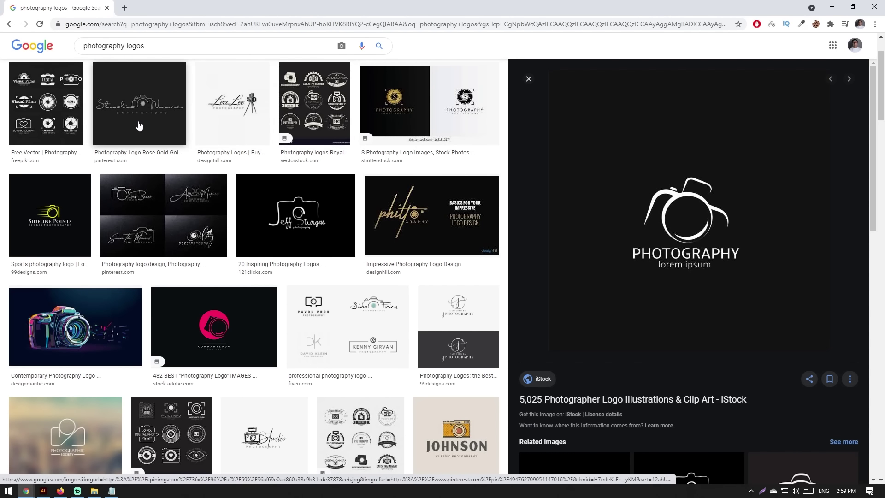
pyautogui.click(49, 216)
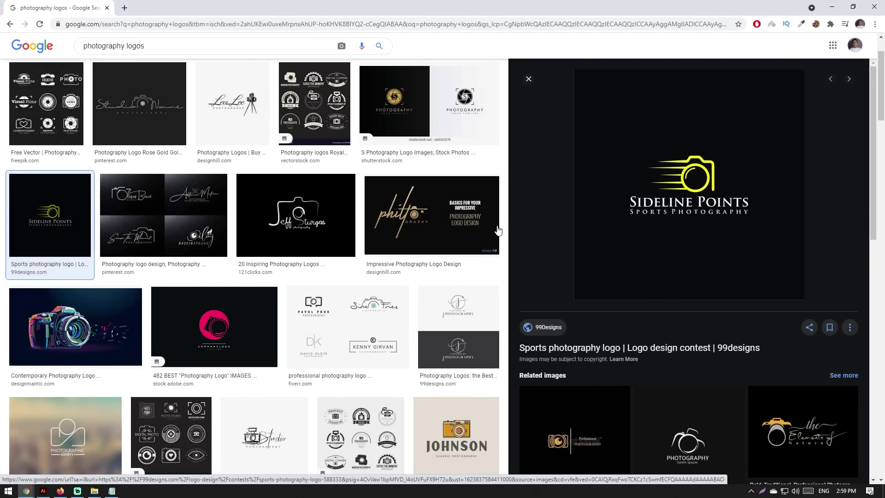
pyautogui.scroll(-3, 359, 226)
pyautogui.click(360, 225)
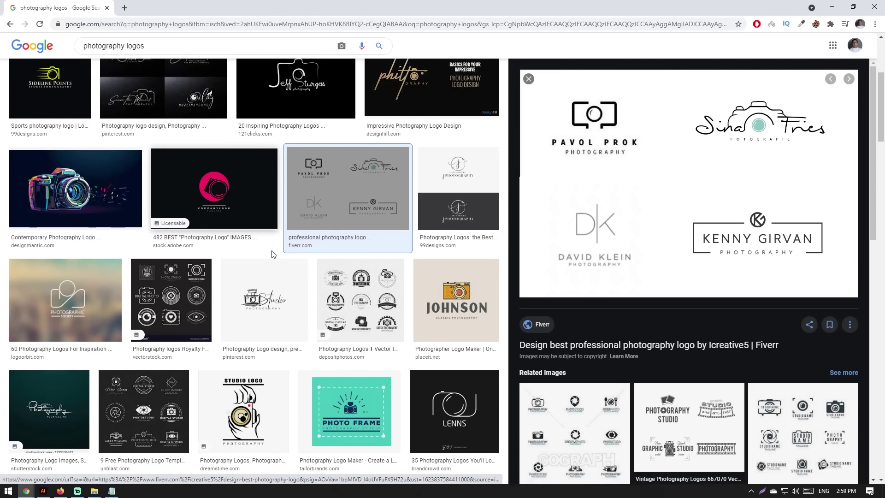
pyautogui.scroll(-2, 185, 208)
pyautogui.click(65, 207)
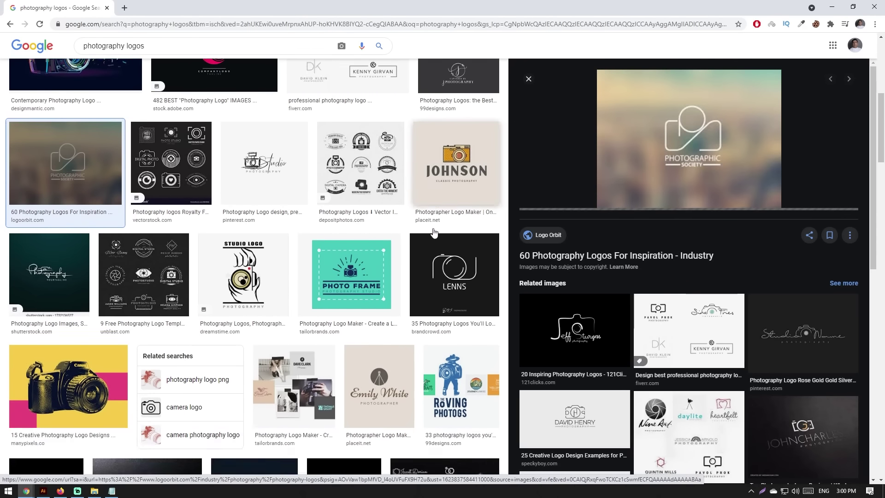
pyautogui.scroll(-6, 146, 277)
pyautogui.click(146, 276)
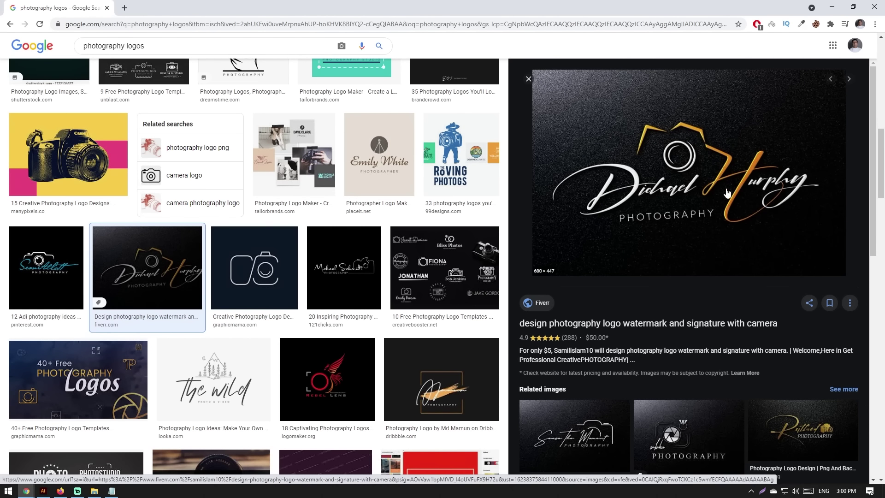
# Step: Scroll through more results, then return to Illustrator zoomed out on the brief and artboard
pyautogui.scroll(-4, 203, 272)
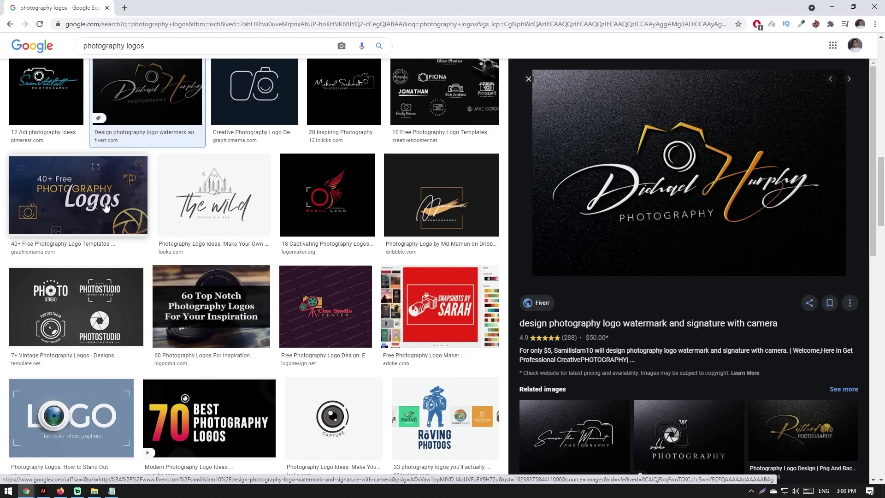
pyautogui.scroll(-7, 289, 188)
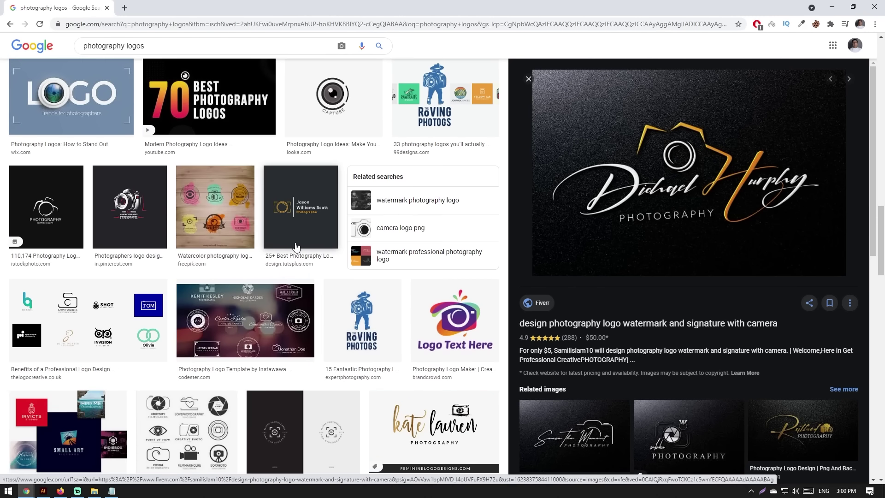
pyautogui.scroll(-3, 290, 203)
pyautogui.scroll(-4, 293, 222)
pyautogui.scroll(-1, 295, 240)
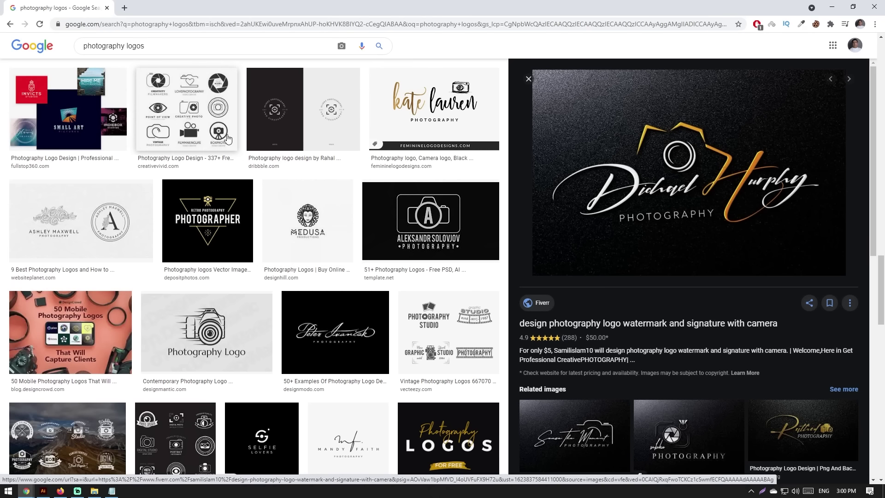
pyautogui.scroll(3, 229, 138)
pyautogui.scroll(2, 228, 138)
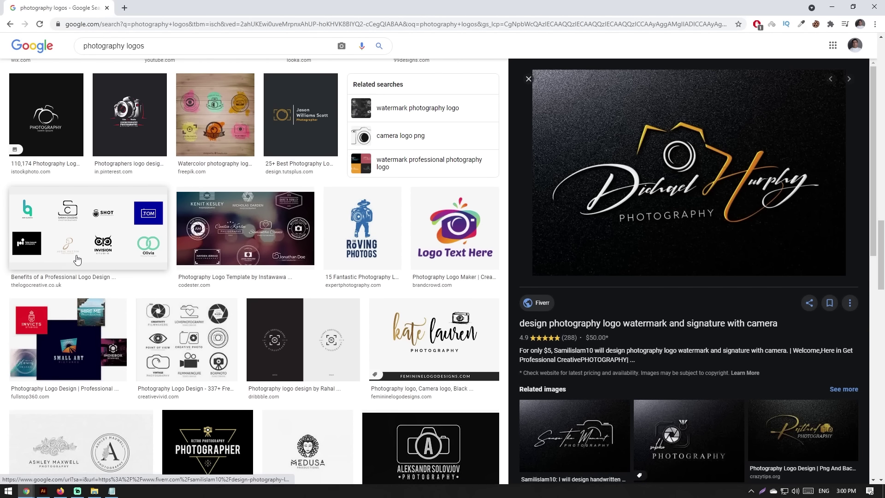
pyautogui.click(43, 490)
pyautogui.moveTo(480, 206)
pyautogui.mouseDown()
pyautogui.moveTo(344, 203)
pyautogui.moveTo(170, 217)
pyautogui.moveTo(280, 294)
pyautogui.mouseUp()
# Step: Copy the Archer Photos title line from the brief and paste it onto the empty artboard
pyautogui.scroll(4, 181, 112)
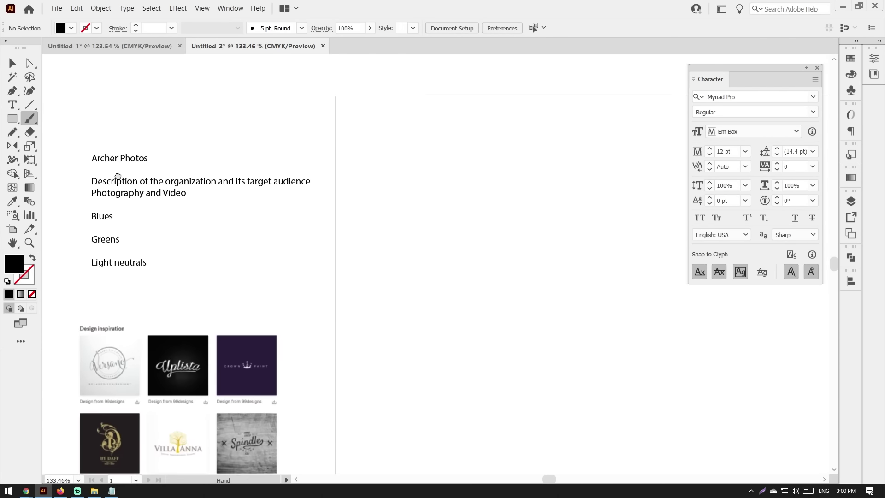
pyautogui.press('v')
pyautogui.tripleClick(114, 170)
pyautogui.hotkey('ctrl', 'c')
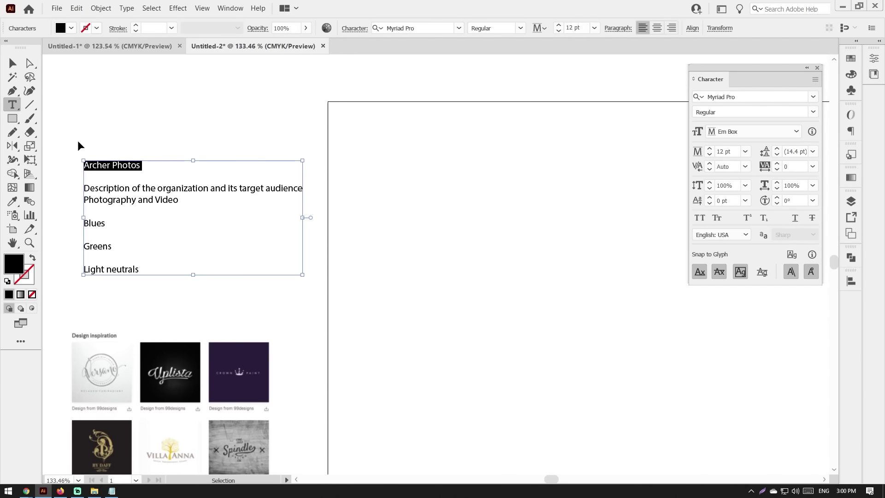
pyautogui.click(15, 66)
pyautogui.click(401, 165)
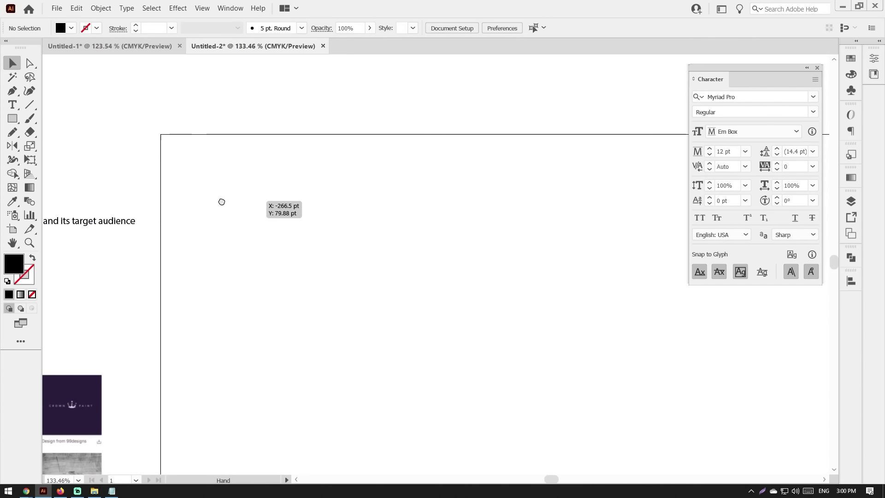
pyautogui.moveTo(410, 164); pyautogui.dragTo(221, 200)
pyautogui.scroll(1, 230, 195)
pyautogui.hotkey('ctrl', 'v')
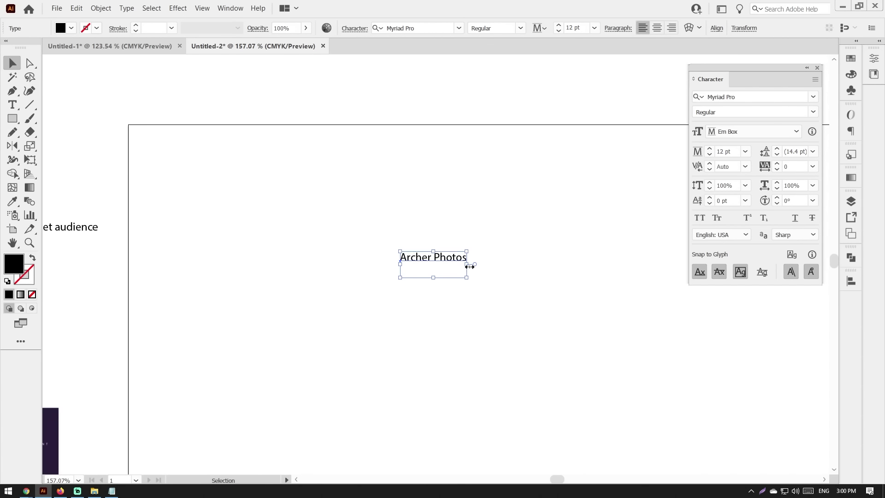
# Step: Scale the pasted title to about 37.66 pt and place it near the artboard's top-left
pyautogui.moveTo(470, 267); pyautogui.dragTo(607, 267)
pyautogui.moveTo(441, 226); pyautogui.dragTo(258, 159)
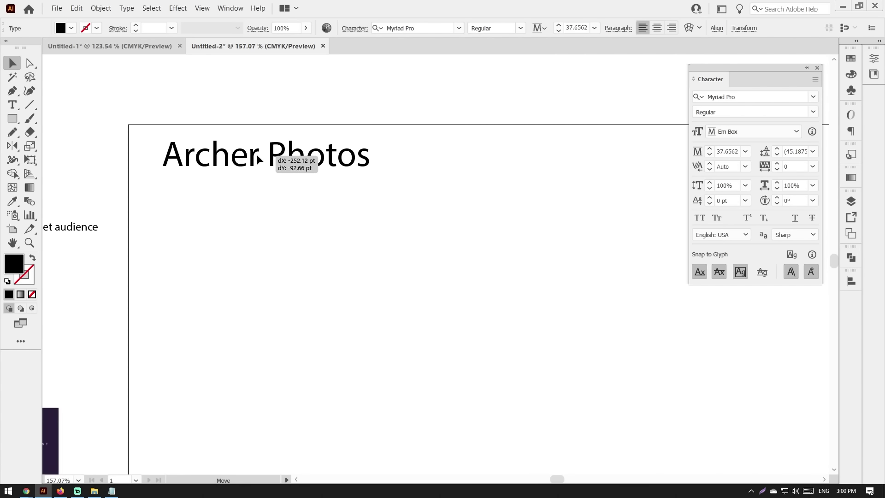
pyautogui.click(316, 263)
pyautogui.moveTo(316, 263); pyautogui.dragTo(278, 250)
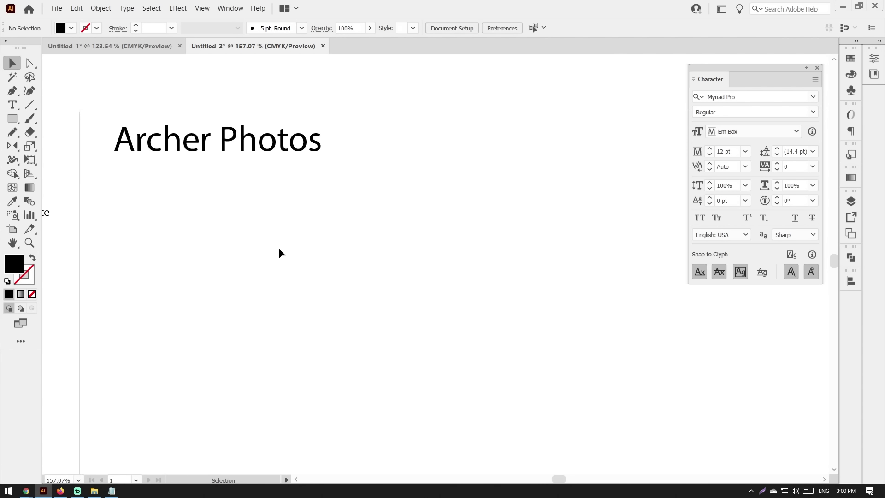
pyautogui.press('b')
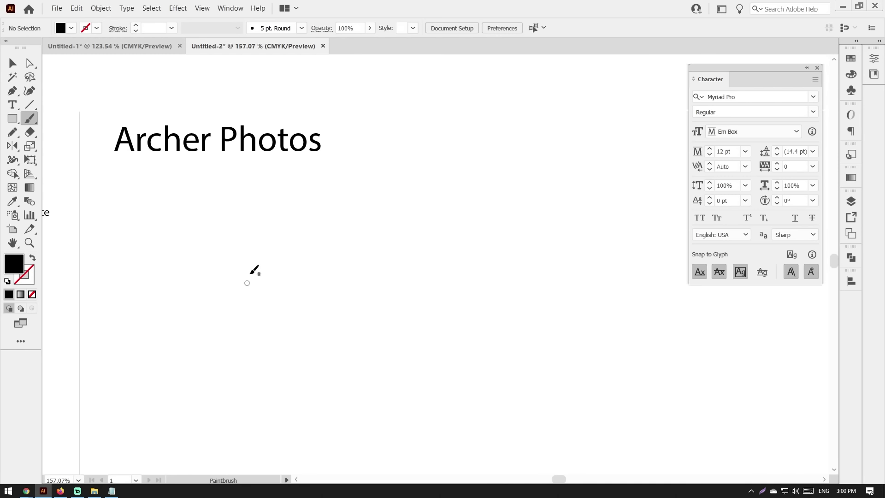
# Step: Brush-sketch a first freehand 'Archer' with a diagonal arrow through it
pyautogui.moveTo(235, 306)
pyautogui.mouseDown()
pyautogui.moveTo(295, 236)
pyautogui.moveTo(475, 215)
pyautogui.mouseUp()
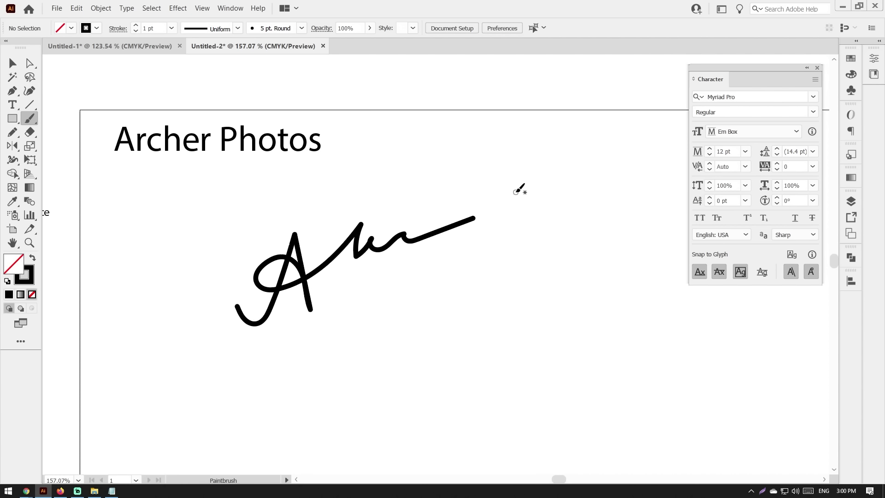
pyautogui.hotkey('ctrl', 'z')
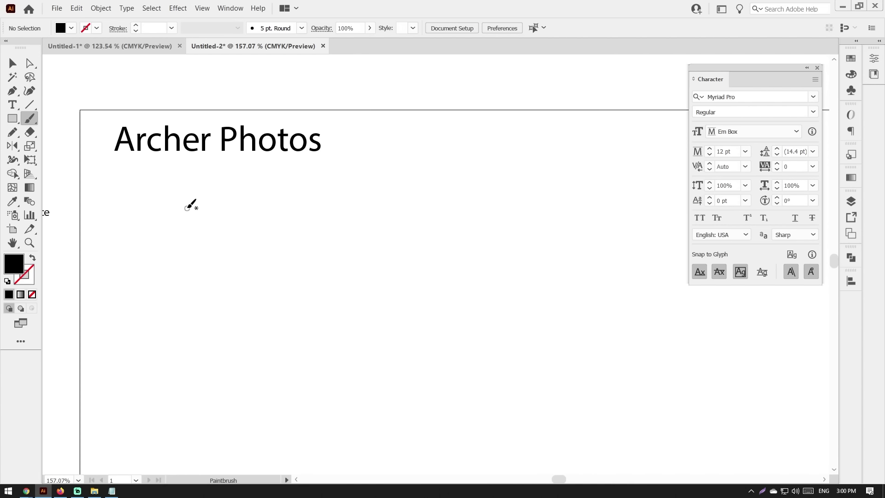
pyautogui.moveTo(148, 327)
pyautogui.mouseDown()
pyautogui.moveTo(165, 265)
pyautogui.moveTo(187, 322)
pyautogui.moveTo(193, 281)
pyautogui.mouseUp()
pyautogui.moveTo(201, 277)
pyautogui.mouseDown()
pyautogui.moveTo(193, 304)
pyautogui.moveTo(200, 313)
pyautogui.moveTo(264, 279)
pyautogui.moveTo(285, 236)
pyautogui.mouseUp()
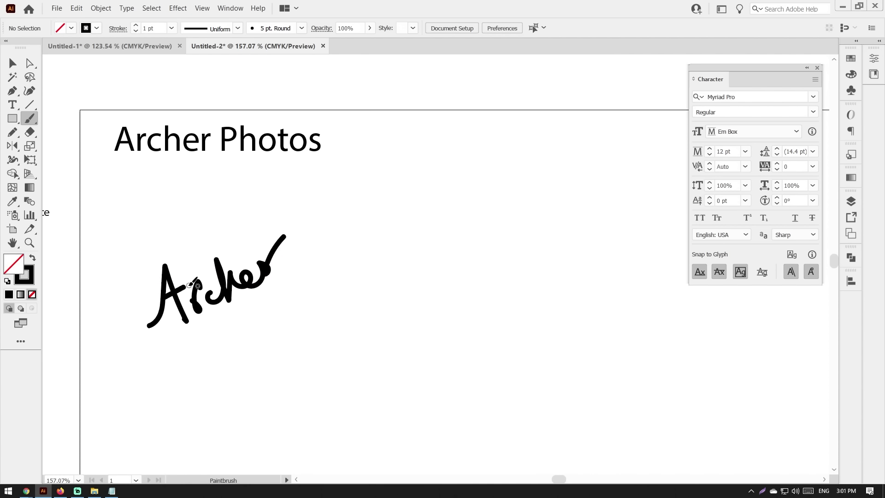
pyautogui.moveTo(148, 307)
pyautogui.mouseDown()
pyautogui.moveTo(191, 254)
pyautogui.moveTo(219, 259)
pyautogui.mouseUp()
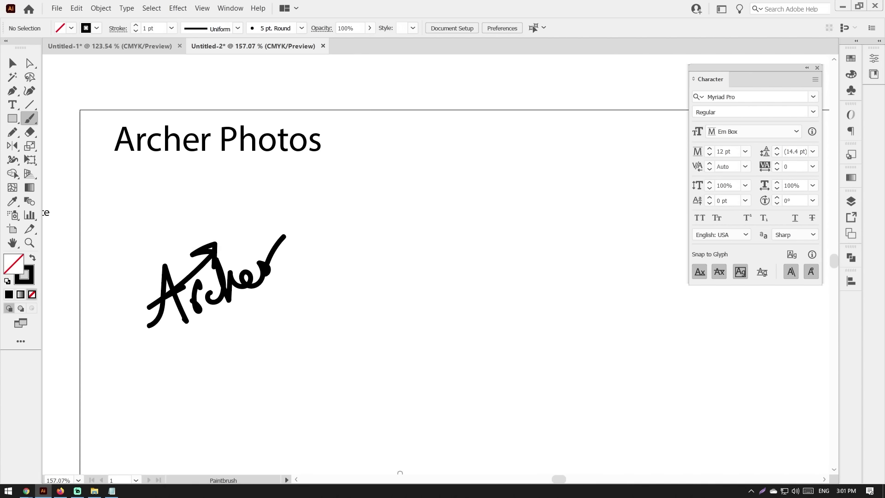
# Step: At 0.5 pt stroke, draw a thinner second Archer sketch with an arrowhead and underline
pyautogui.click(135, 32)
pyautogui.moveTo(333, 305)
pyautogui.mouseDown()
pyautogui.moveTo(374, 299)
pyautogui.moveTo(396, 223)
pyautogui.moveTo(398, 240)
pyautogui.mouseUp()
pyautogui.moveTo(383, 274)
pyautogui.mouseDown()
pyautogui.moveTo(438, 248)
pyautogui.moveTo(456, 227)
pyautogui.mouseUp()
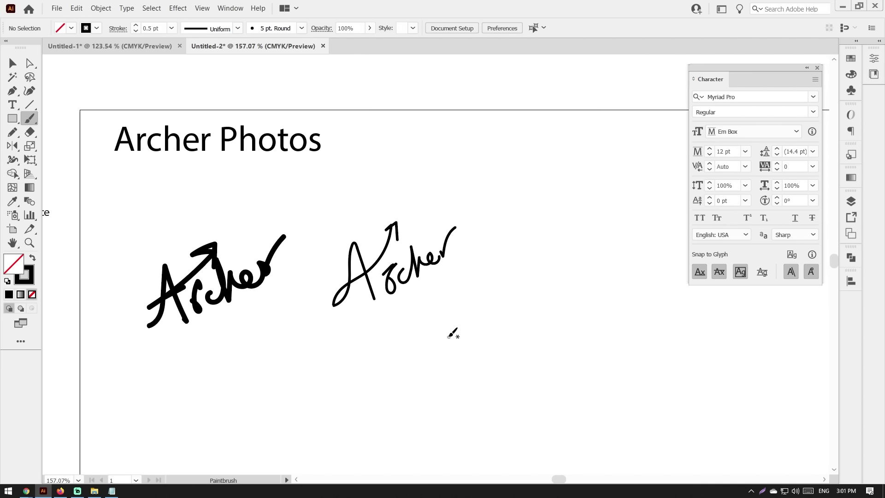
pyautogui.moveTo(389, 307); pyautogui.dragTo(456, 272)
pyautogui.moveTo(470, 257); pyautogui.dragTo(368, 259)
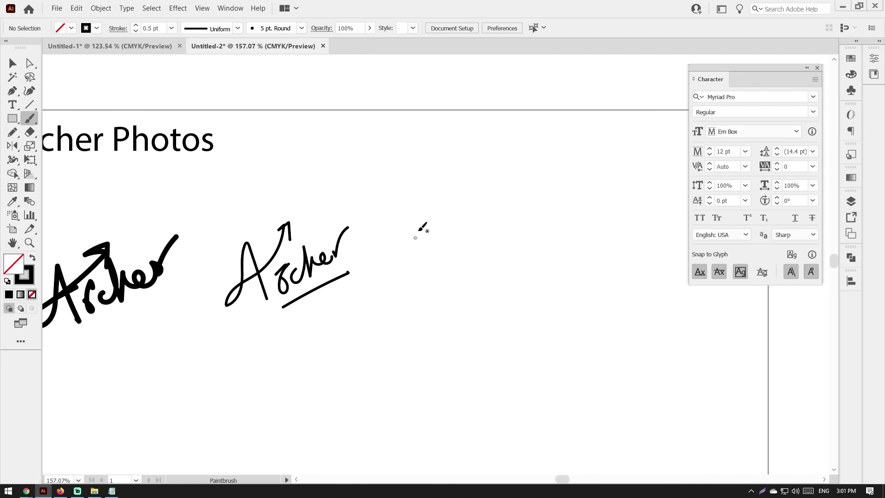
pyautogui.moveTo(411, 241); pyautogui.dragTo(414, 232)
# Step: Type 'Archer' on the artboard and scale it to about 74 pt
pyautogui.click(12, 104)
pyautogui.hscroll(1, 397, 219)
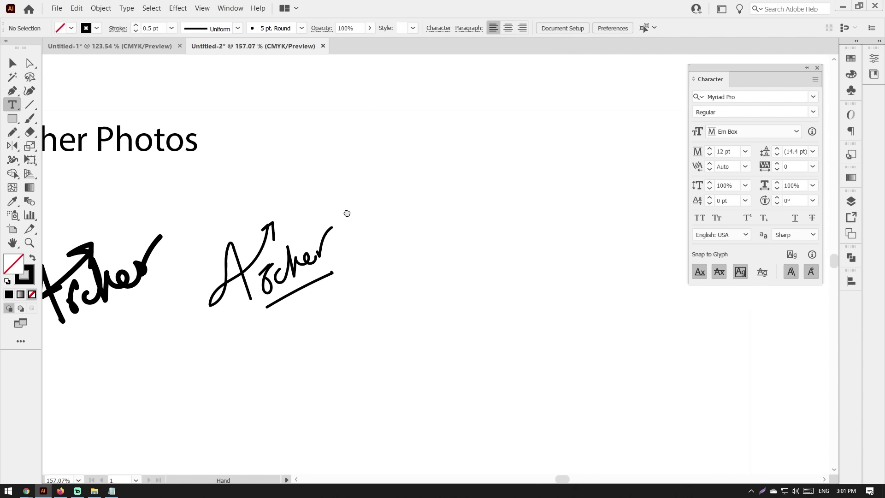
pyautogui.hscroll(4, 346, 211)
pyautogui.click(311, 211)
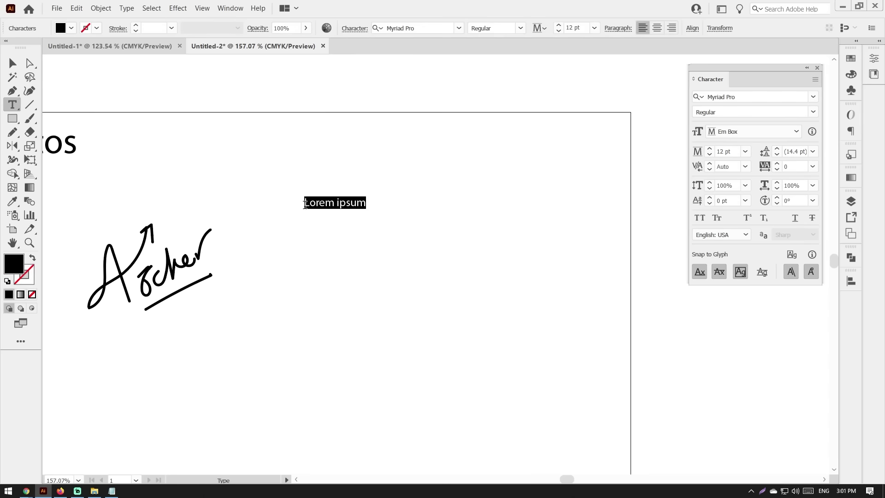
pyautogui.write('Arch')
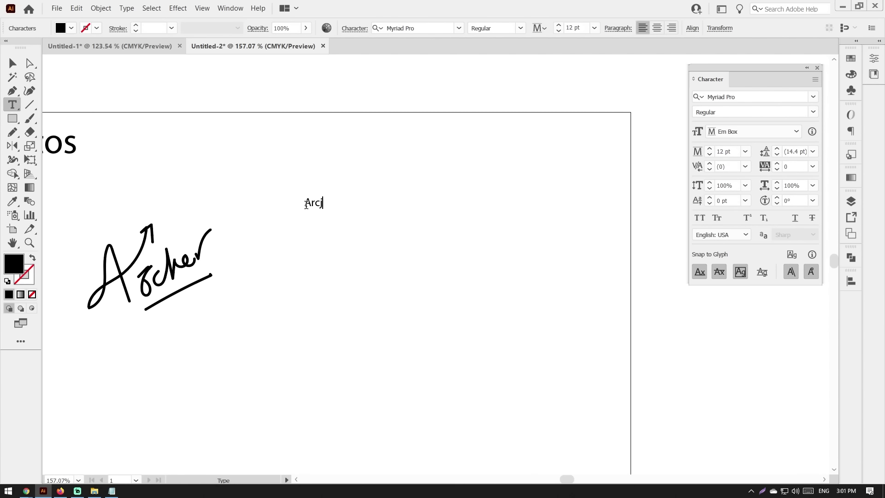
pyautogui.write('er')
pyautogui.press('Escape')
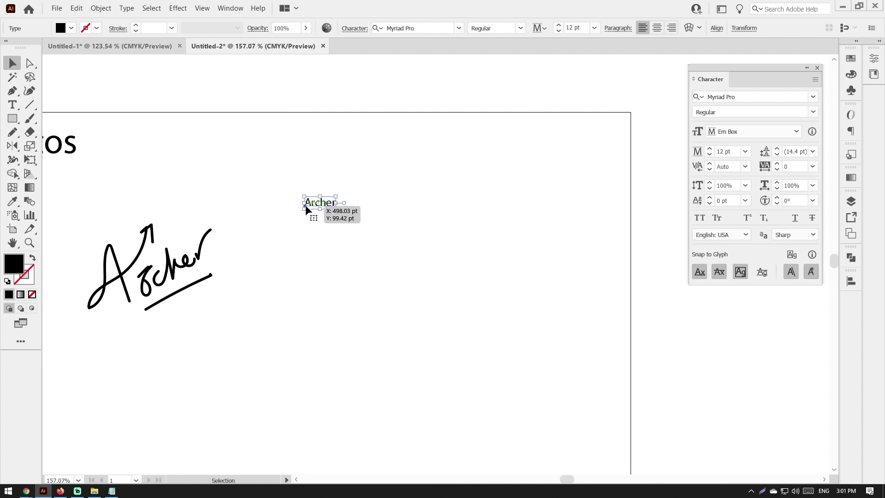
pyautogui.moveTo(338, 212); pyautogui.dragTo(498, 300)
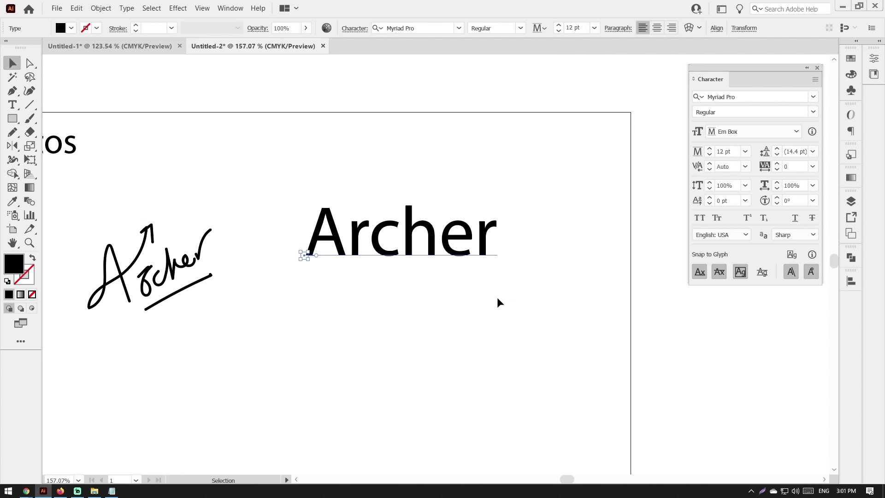
# Step: Set the Archer text in the Aurelia Script font
pyautogui.click(459, 29)
pyautogui.scroll(-1, 481, 151)
pyautogui.scroll(-4, 478, 154)
pyautogui.scroll(-4, 478, 162)
pyautogui.scroll(-5, 476, 188)
pyautogui.scroll(-3, 477, 258)
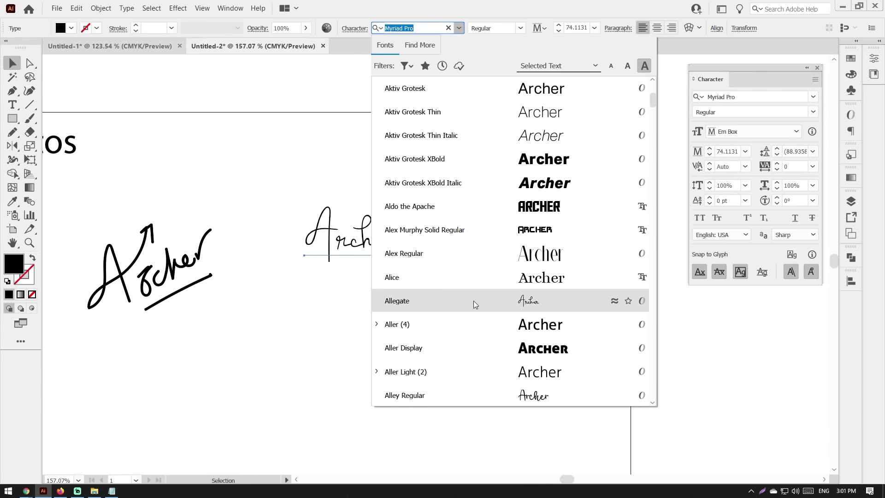
pyautogui.scroll(-15, 482, 298)
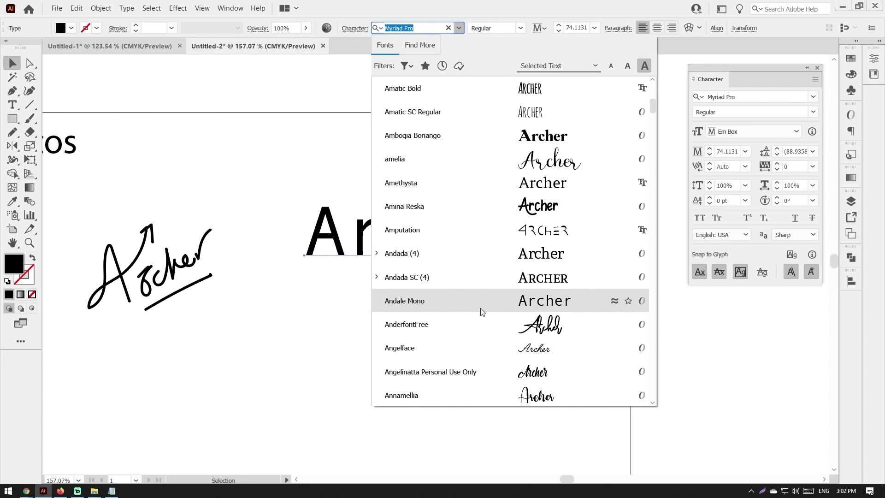
pyautogui.scroll(-16, 490, 265)
pyautogui.scroll(-15, 490, 265)
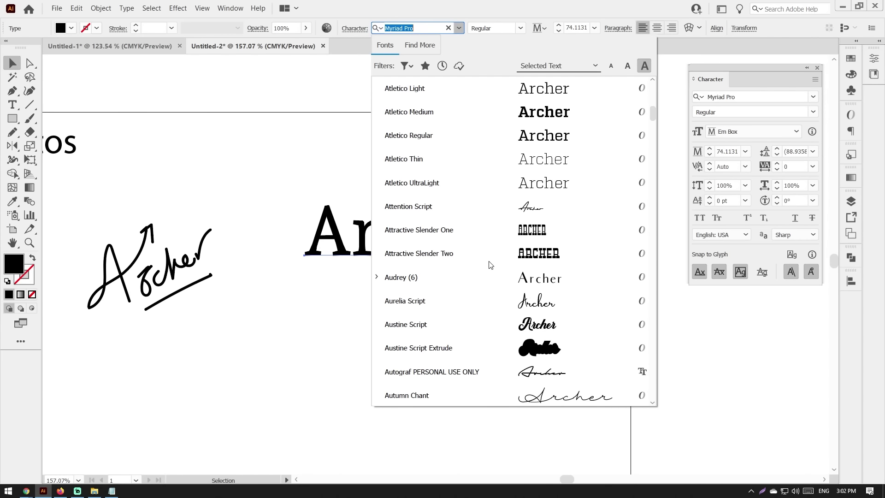
pyautogui.scroll(-6, 490, 264)
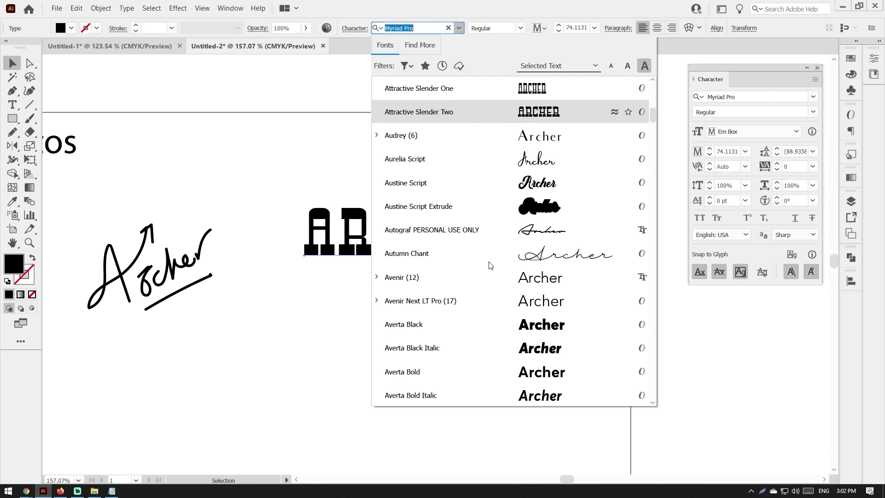
pyautogui.click(484, 171)
# Step: Enlarge the script Archer text to about 111 pt
pyautogui.click(509, 191)
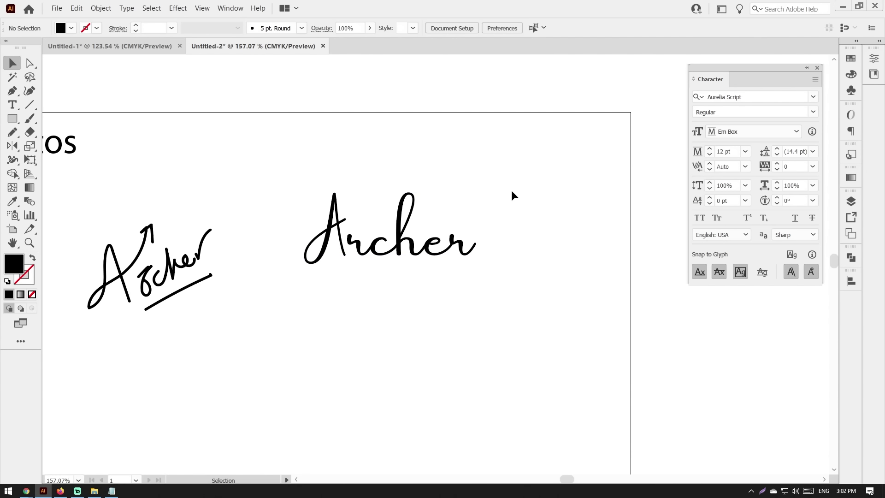
pyautogui.click(468, 247)
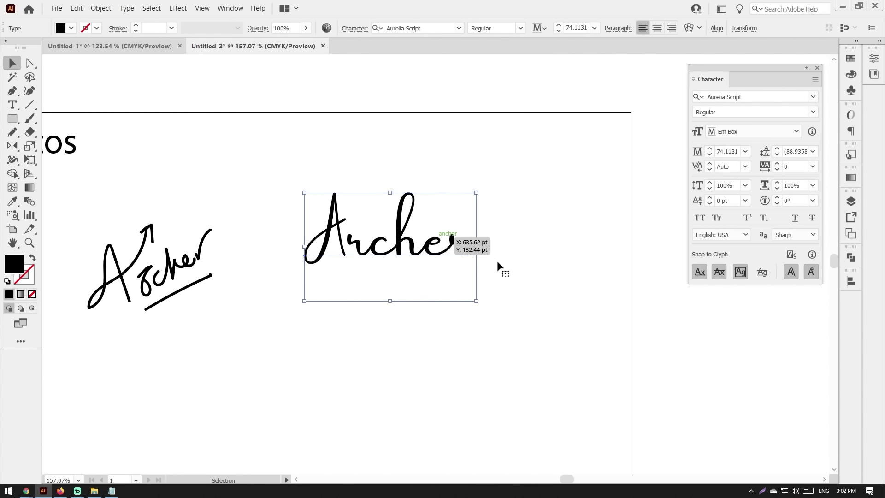
pyautogui.moveTo(480, 247)
pyautogui.mouseDown()
pyautogui.moveTo(574, 270)
pyautogui.moveTo(557, 276)
pyautogui.mouseUp()
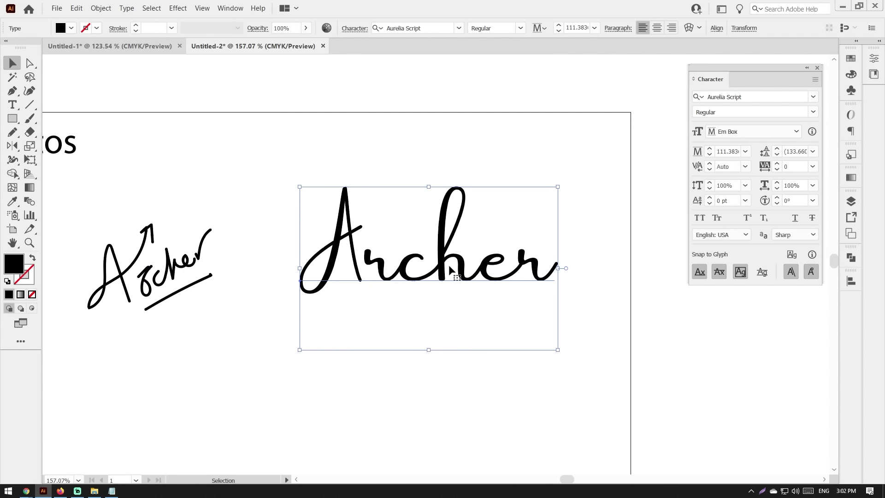
pyautogui.click(203, 241)
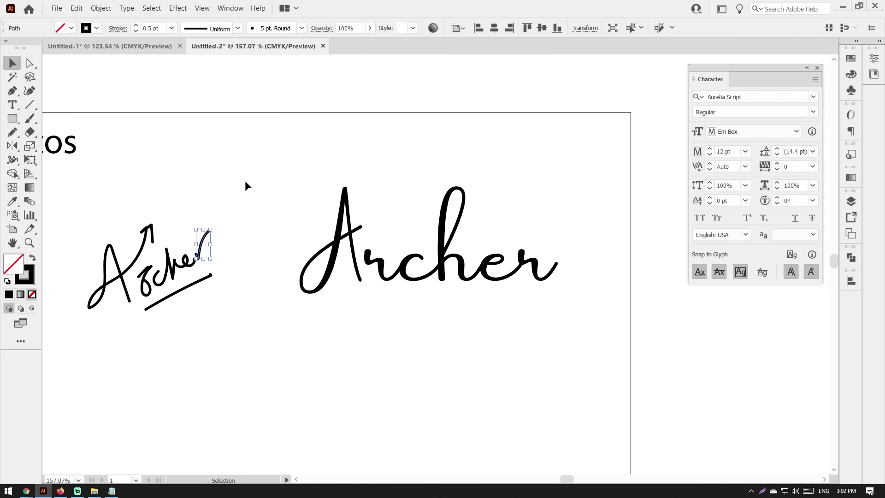
# Step: Brush a crossbar extension from the script A reaching up to the right
pyautogui.press('b')
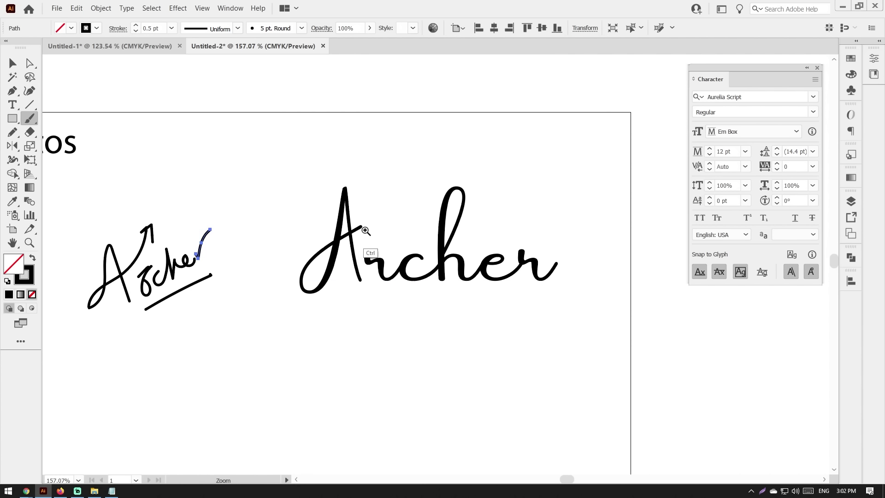
pyautogui.keyDown('alt'); pyautogui.scroll(5, 355, 236); pyautogui.keyUp('alt')
pyautogui.moveTo(350, 224); pyautogui.dragTo(445, 171)
pyautogui.hotkey('ctrl', 'z')
pyautogui.hotkey('ctrl', 'z')
pyautogui.moveTo(338, 233)
pyautogui.mouseDown()
pyautogui.moveTo(441, 183)
pyautogui.moveTo(441, 193)
pyautogui.mouseUp()
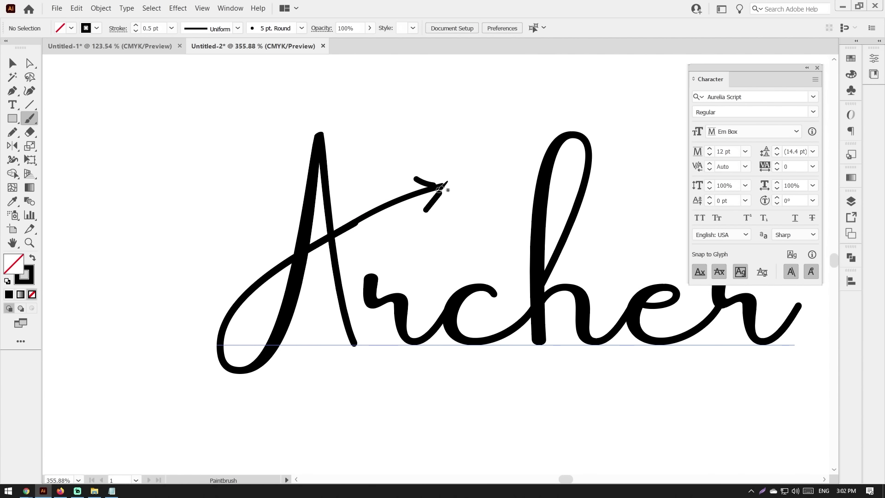
pyautogui.press('ctrl')
# Step: Redraw the crossbar extension cleanly with an arrowhead barb at its tip
pyautogui.hotkey('ctrl', 'z')
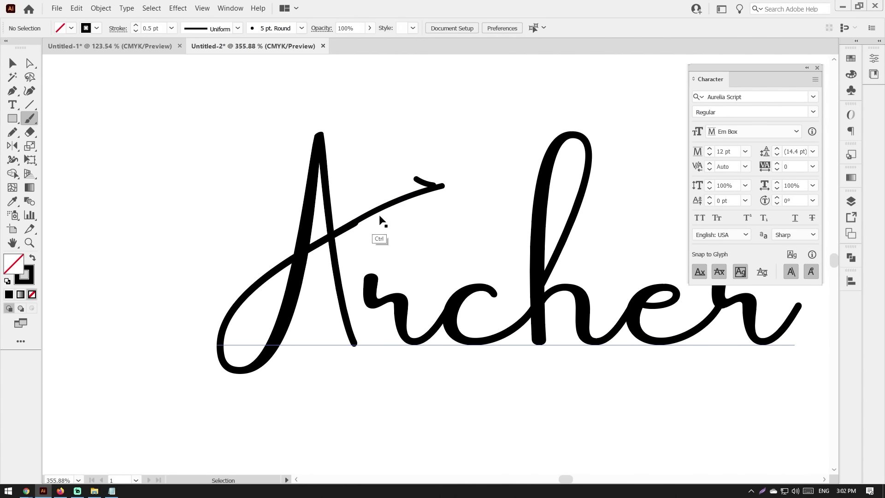
pyautogui.hotkey('ctrl', 'z')
pyautogui.hotkey('ctrl', 'z')
pyautogui.moveTo(349, 225); pyautogui.dragTo(433, 185)
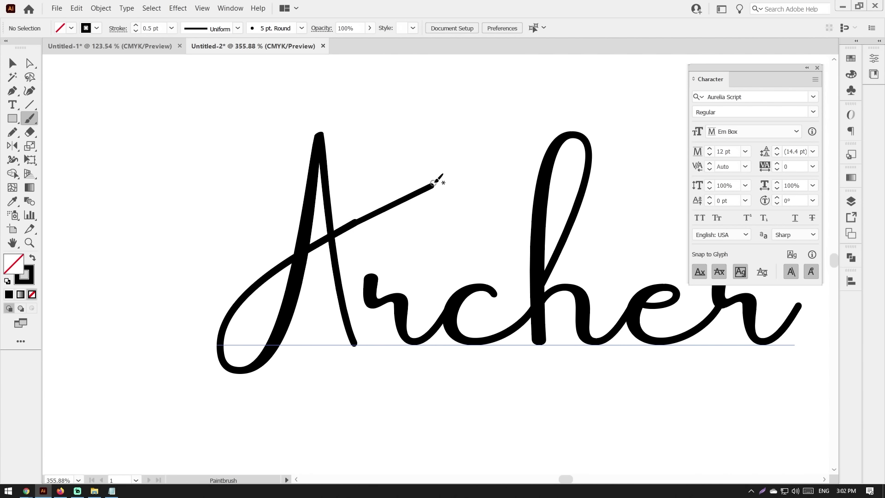
pyautogui.hotkey('ctrl', 'z')
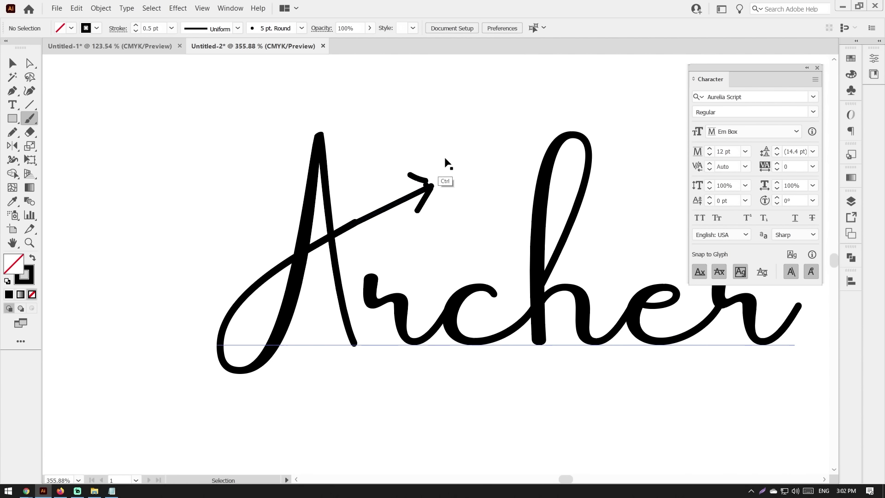
pyautogui.hotkey('ctrl', 'z')
pyautogui.moveTo(401, 169)
pyautogui.mouseDown()
pyautogui.moveTo(426, 180)
pyautogui.moveTo(364, 266)
pyautogui.mouseUp()
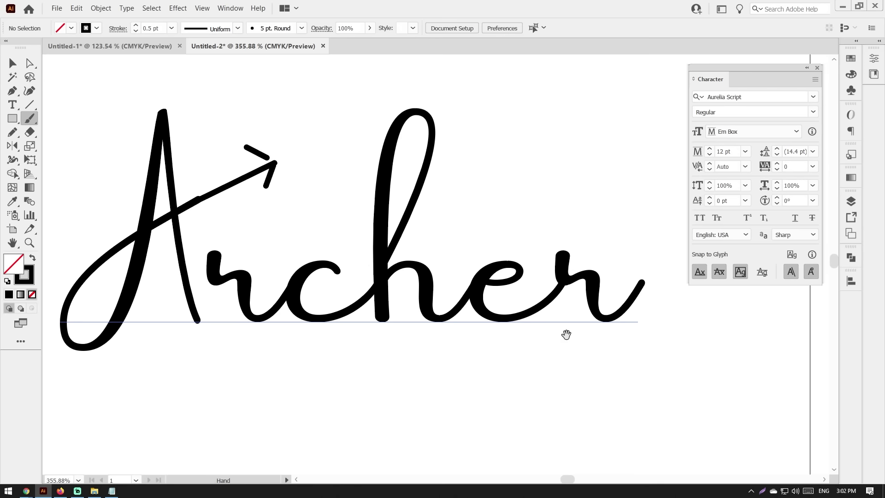
pyautogui.moveTo(583, 233)
pyautogui.mouseDown()
pyautogui.moveTo(539, 198)
pyautogui.moveTo(411, 198)
pyautogui.mouseUp()
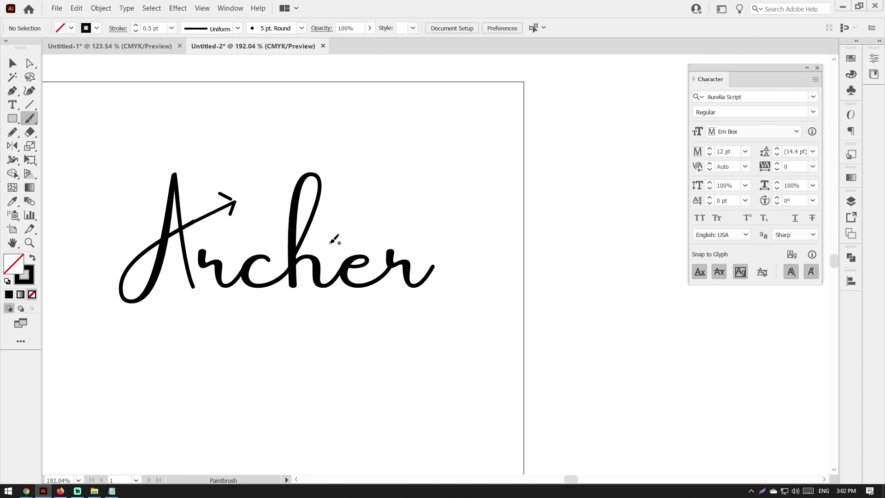
# Step: Brush curved swash strokes over the bar above the e of Archer
pyautogui.moveTo(363, 257); pyautogui.dragTo(364, 260)
pyautogui.hotkey('ctrl', 'z')
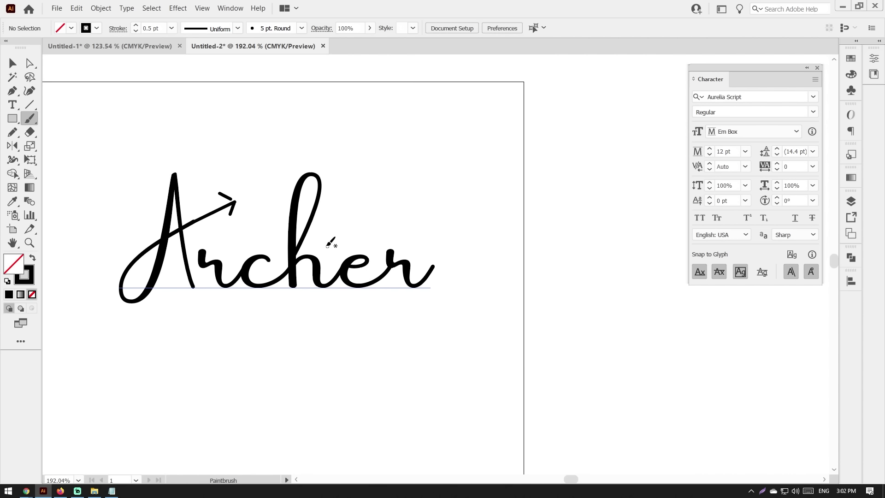
pyautogui.moveTo(321, 240); pyautogui.dragTo(386, 242)
pyautogui.moveTo(318, 241); pyautogui.dragTo(388, 243)
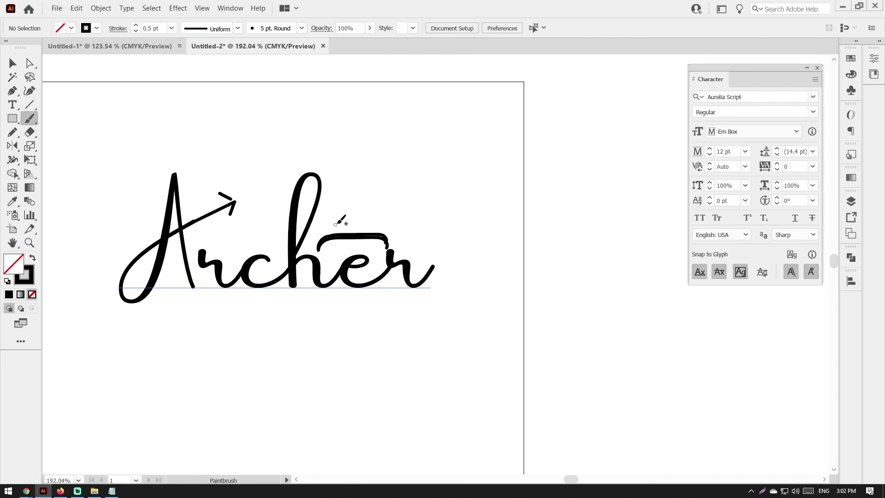
pyautogui.scroll(5, 396, 221)
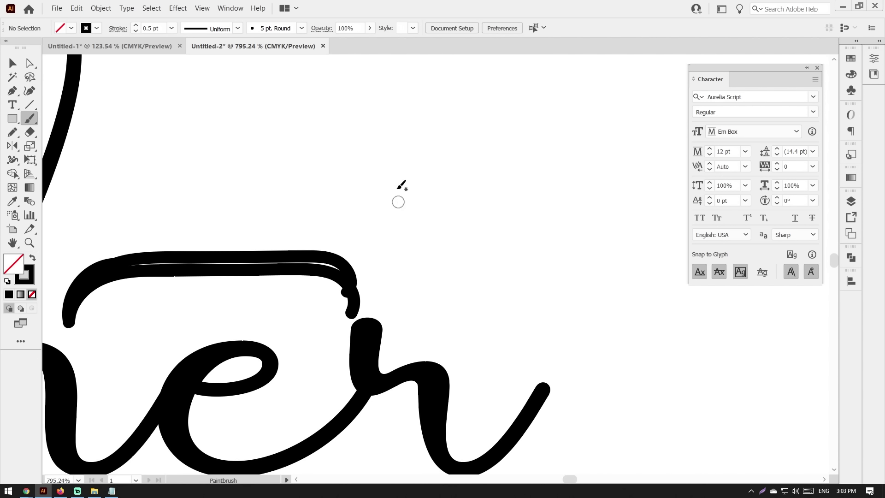
# Step: Draw the camera's top-button bracket and set it on the bar above the e
pyautogui.moveTo(397, 193); pyautogui.dragTo(479, 191)
pyautogui.moveTo(409, 201)
pyautogui.mouseDown()
pyautogui.moveTo(455, 174)
pyautogui.moveTo(474, 192)
pyautogui.moveTo(321, 212)
pyautogui.moveTo(284, 233)
pyautogui.mouseUp()
pyautogui.press('v')
pyautogui.moveTo(429, 190); pyautogui.dragTo(324, 192)
pyautogui.click(323, 192)
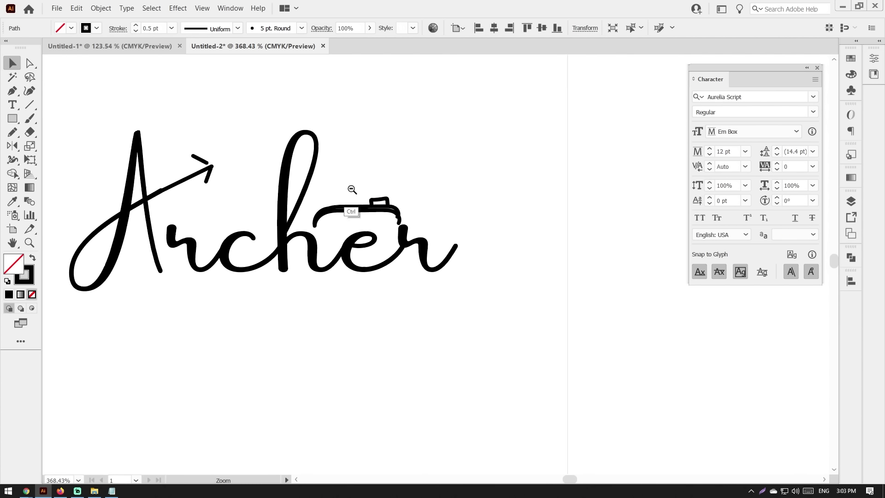
pyautogui.moveTo(403, 233); pyautogui.dragTo(474, 223)
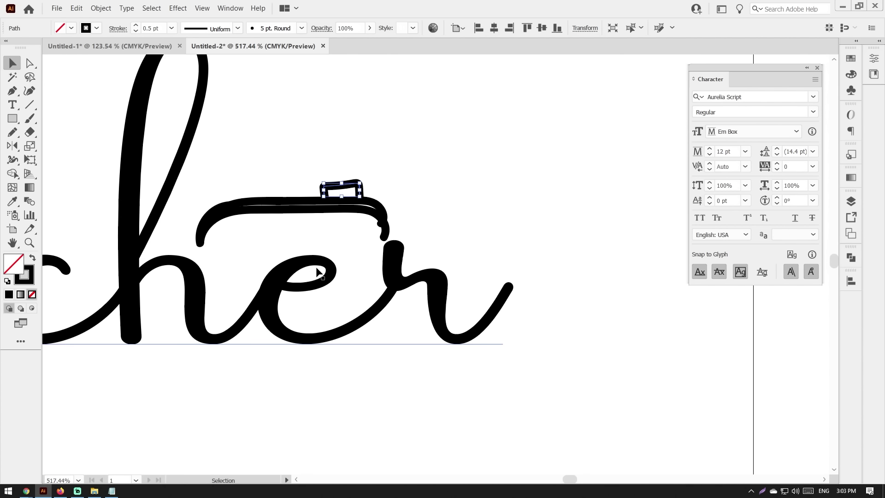
pyautogui.press('b')
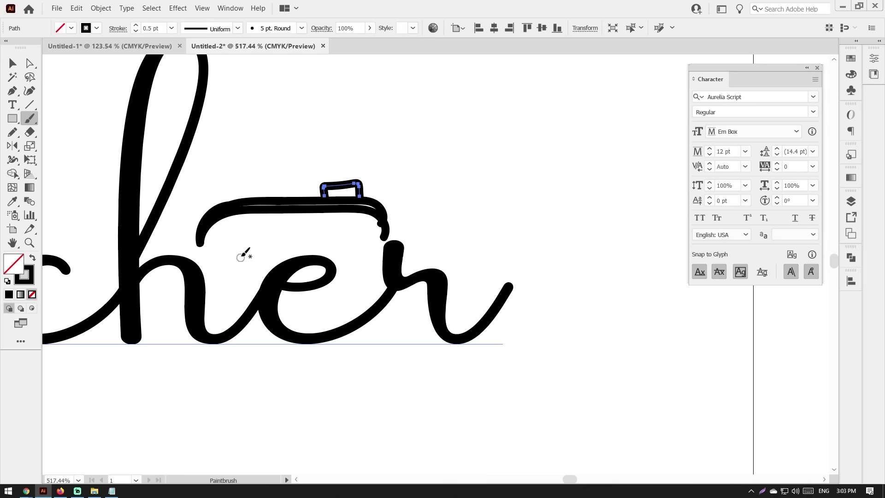
# Step: Draw a small viewfinder rectangle inside the camera, removing stray strokes
pyautogui.moveTo(233, 236); pyautogui.dragTo(261, 233)
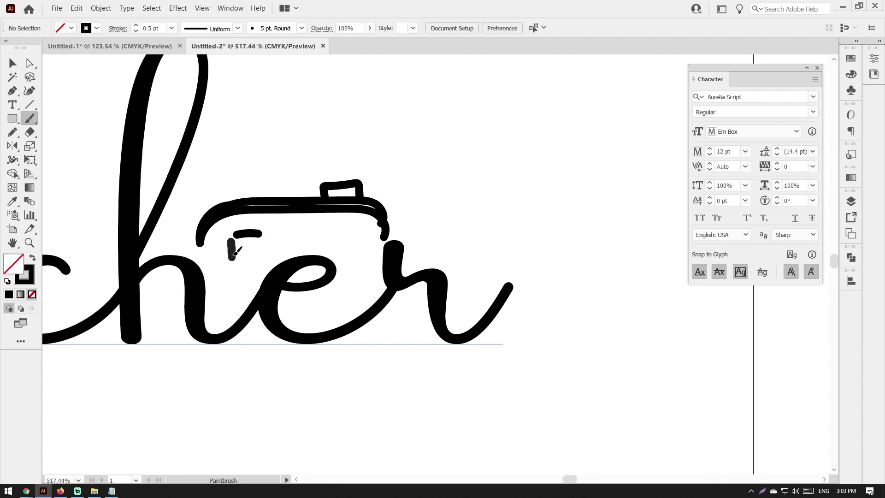
pyautogui.hotkey('ctrl', 'z')
pyautogui.hotkey('ctrl', 'z')
pyautogui.hotkey('ctrl', 'z')
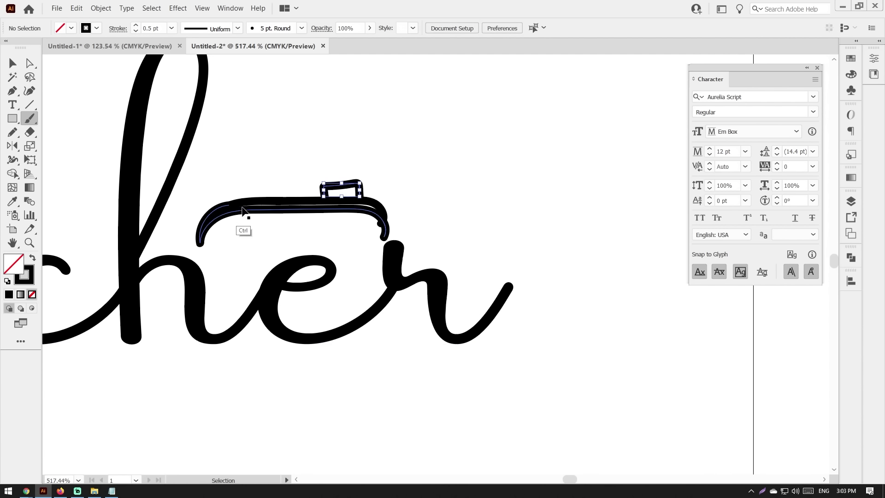
pyautogui.hotkey('ctrl', 'z')
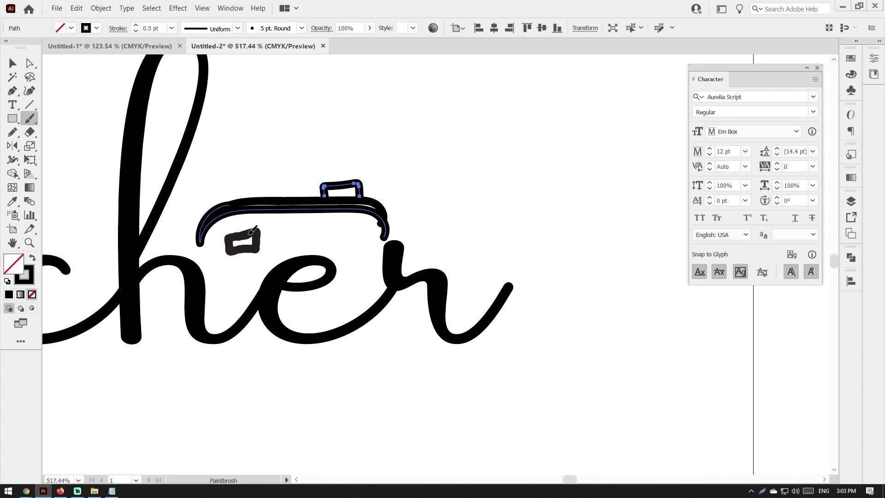
pyautogui.moveTo(251, 231); pyautogui.dragTo(256, 229)
pyautogui.moveTo(251, 277); pyautogui.dragTo(371, 270)
pyautogui.hotkey('ctrl', 'z')
pyautogui.moveTo(251, 281); pyautogui.dragTo(375, 258)
pyautogui.hotkey('ctrl', 'z')
# Step: Add a lens arc over the top of the e and check the camera paths together
pyautogui.moveTo(253, 276); pyautogui.dragTo(363, 266)
pyautogui.scroll(-5, 364, 268)
pyautogui.scroll(-2, 184, 211)
pyautogui.scroll(2, 415, 274)
pyautogui.scroll(3, 381, 229)
pyautogui.press('v')
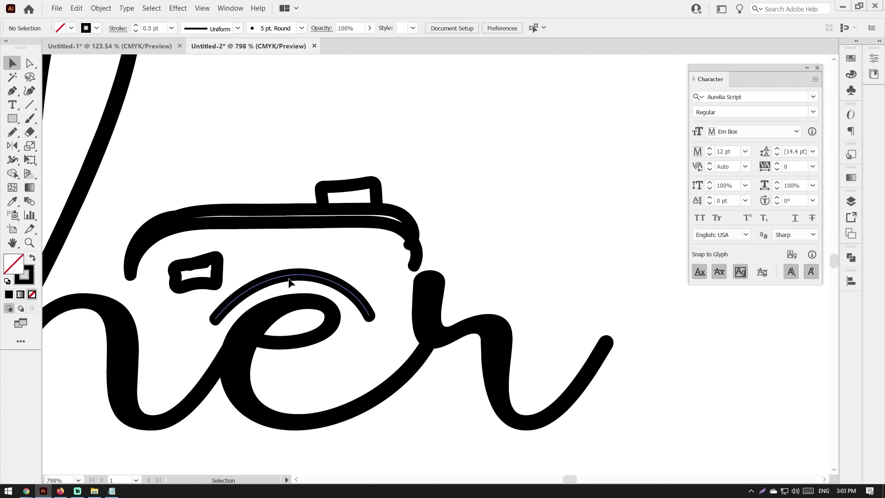
pyautogui.moveTo(198, 223); pyautogui.dragTo(318, 240)
pyautogui.hotkey('ctrl', 'z')
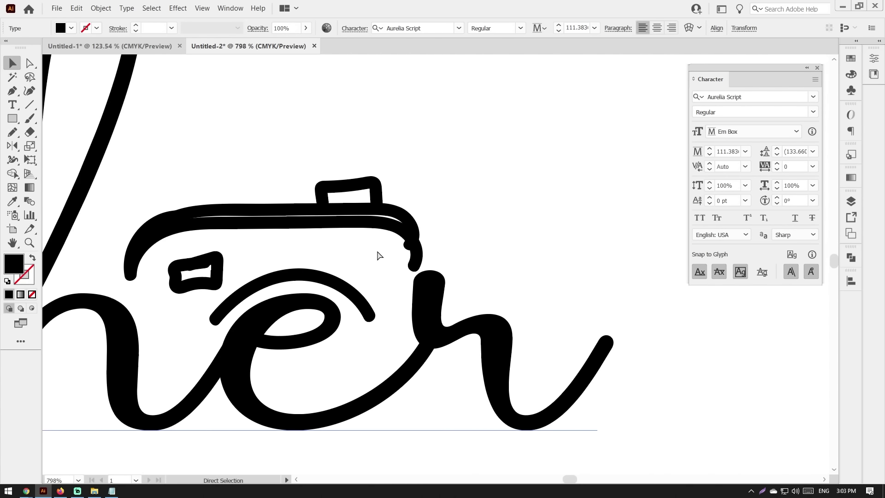
pyautogui.click(377, 255)
pyautogui.moveTo(164, 168)
pyautogui.mouseDown()
pyautogui.moveTo(379, 292)
pyautogui.moveTo(335, 262)
pyautogui.mouseUp()
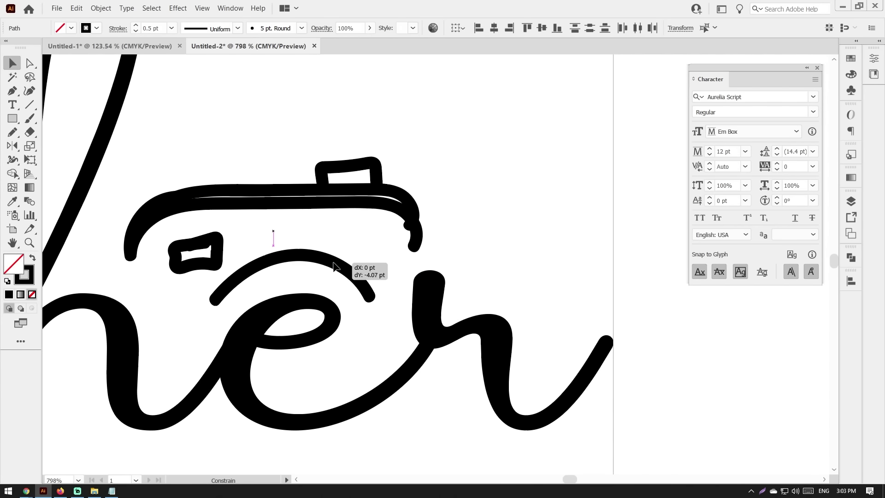
pyautogui.click(470, 241)
pyautogui.scroll(-5, 470, 241)
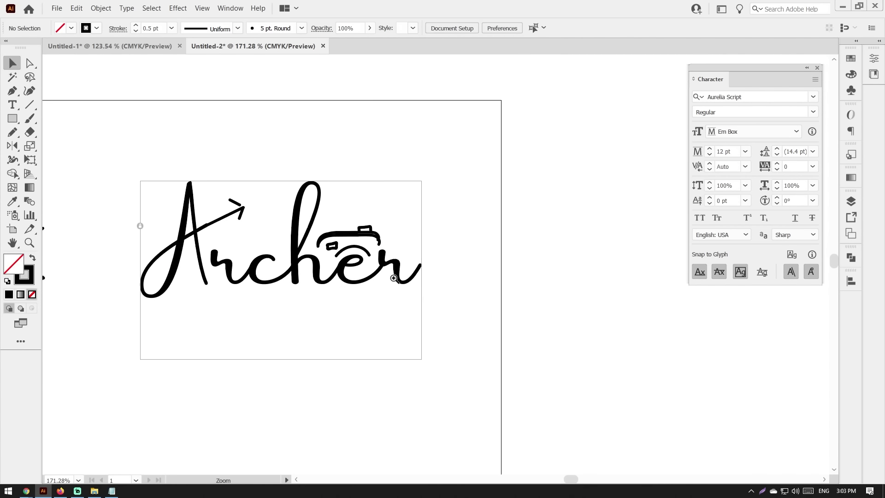
pyautogui.scroll(2, 352, 237)
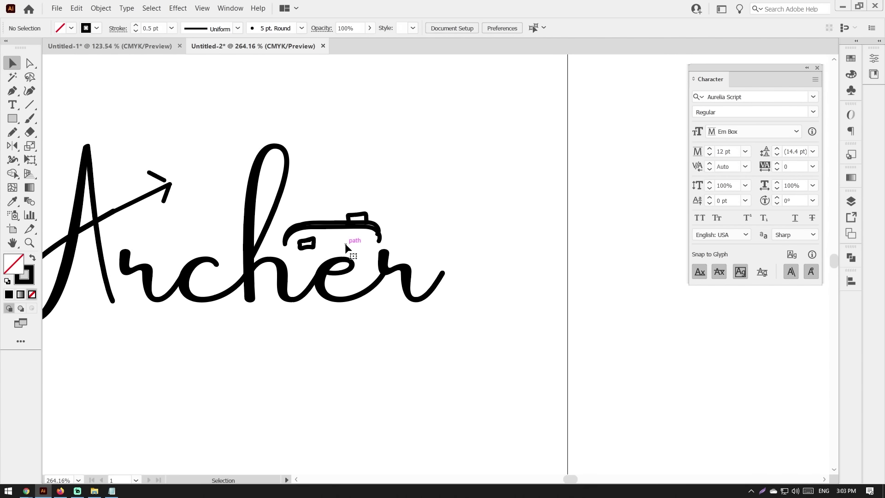
pyautogui.scroll(-2, 480, 253)
pyautogui.scroll(-2, 461, 277)
pyautogui.scroll(2, 533, 291)
pyautogui.scroll(2, 433, 287)
pyautogui.scroll(2, 433, 292)
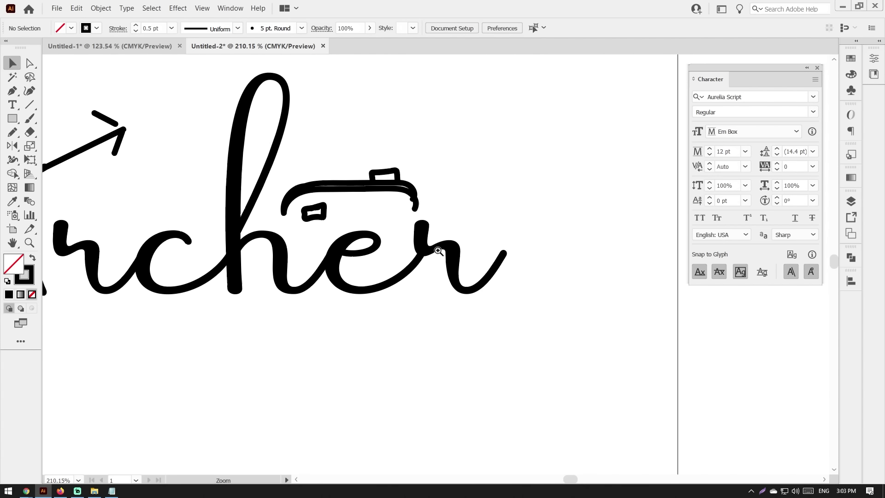
pyautogui.click(405, 196)
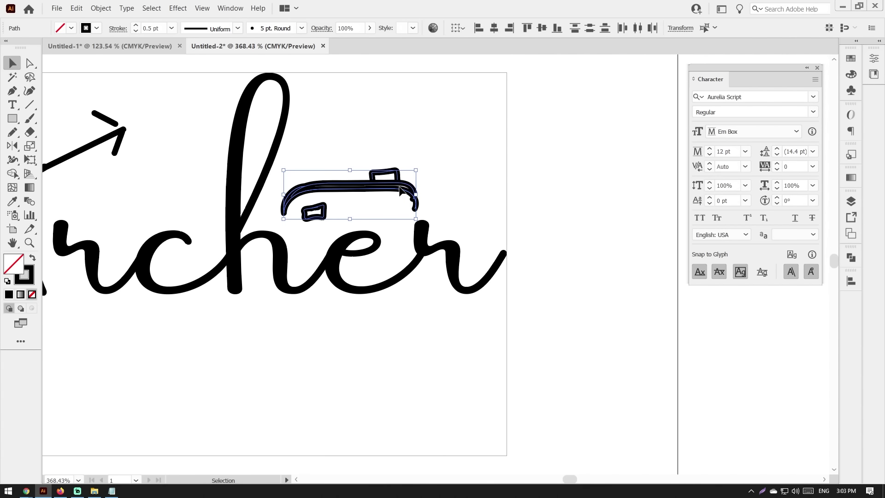
pyautogui.moveTo(401, 190); pyautogui.dragTo(406, 194)
pyautogui.click(445, 200)
pyautogui.scroll(-3, 316, 201)
pyautogui.scroll(2, 394, 251)
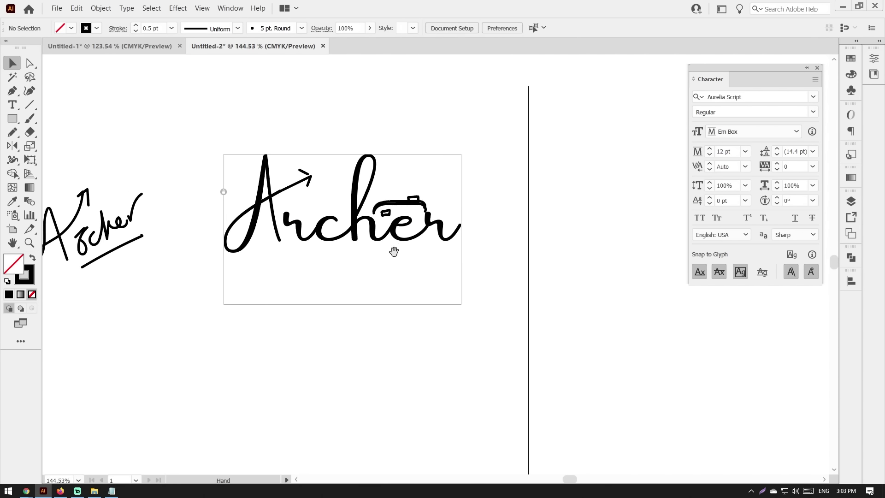
pyautogui.moveTo(394, 252); pyautogui.dragTo(350, 288)
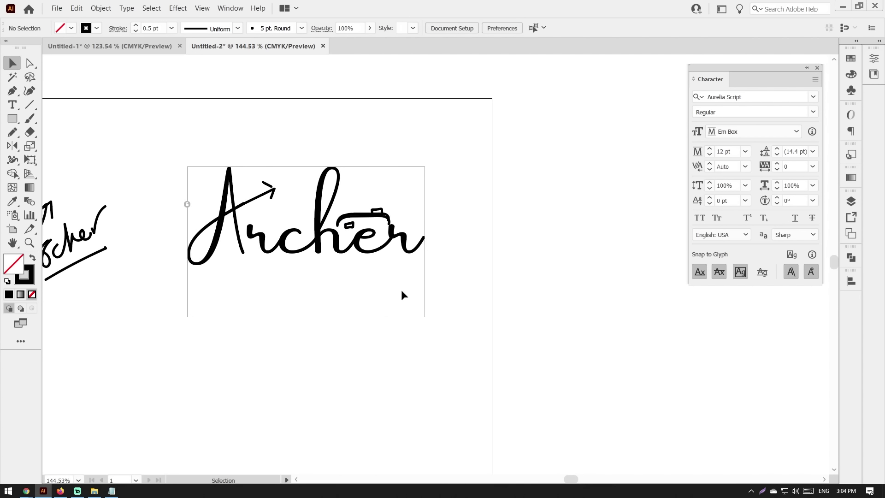
pyautogui.click(265, 194)
pyautogui.click(290, 198)
pyautogui.hotkey('ctrl', 'a')
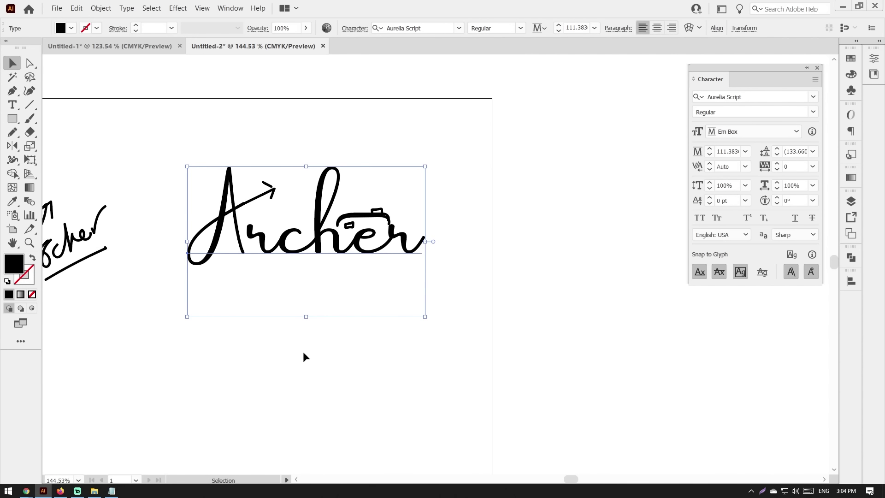
pyautogui.click(391, 363)
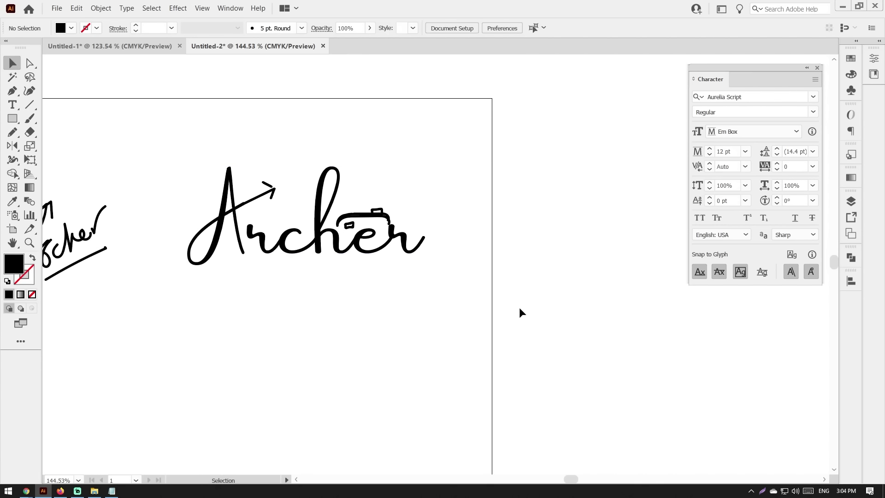
pyautogui.moveTo(525, 302); pyautogui.dragTo(314, 254)
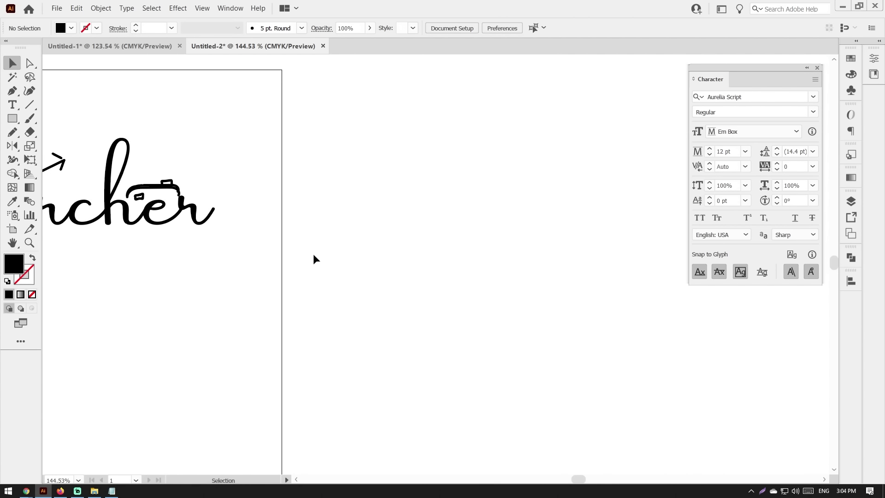
# Step: Switch to the Paintbrush tool with B
pyautogui.press('b')
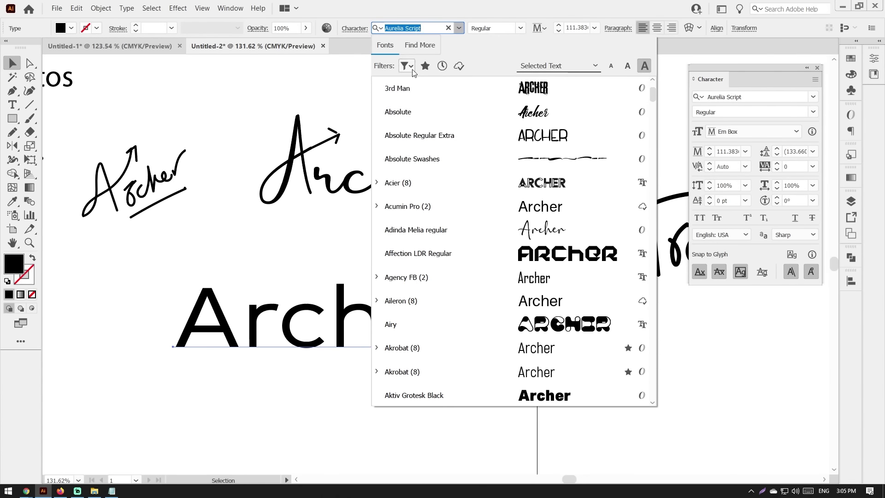
# Step: Set Archer in Angelface, then paint an up-right arrow off its end and a camera top over 'er'
pyautogui.click(485, 248)
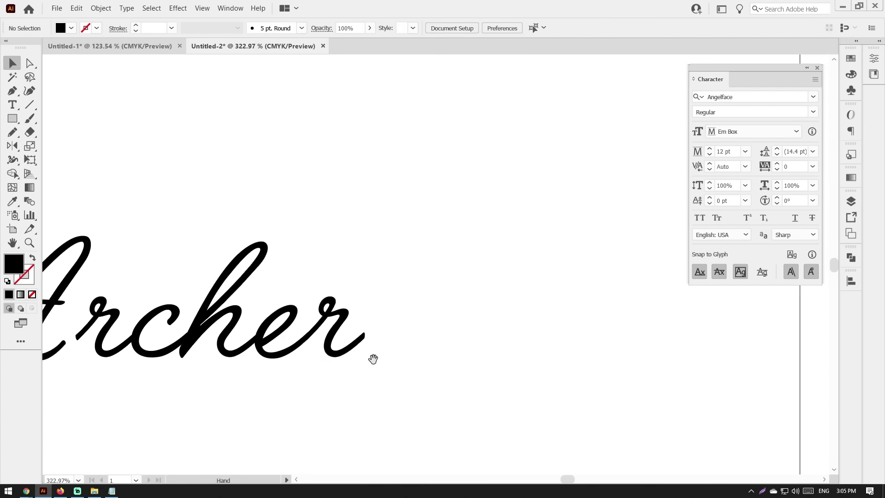
pyautogui.moveTo(482, 291)
pyautogui.mouseDown()
pyautogui.moveTo(534, 241)
pyautogui.moveTo(518, 269)
pyautogui.mouseUp()
pyautogui.moveTo(429, 234); pyautogui.dragTo(488, 253)
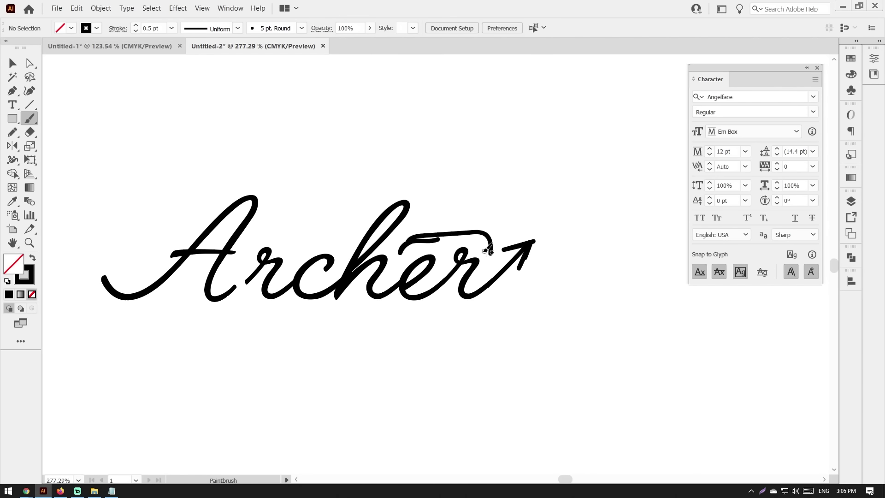
# Step: Set the camera button piece on the camera top and place a copy above the e
pyautogui.press('v')
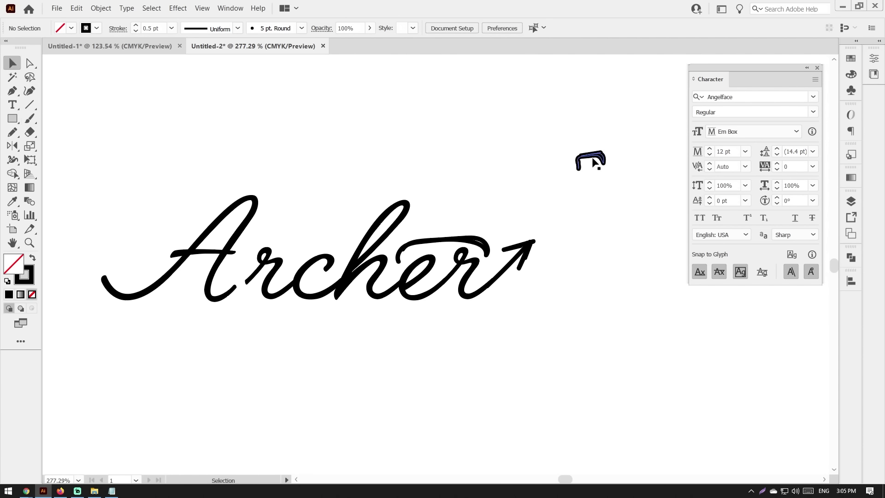
pyautogui.click(465, 235)
pyautogui.scroll(5, 468, 225)
pyautogui.moveTo(461, 246); pyautogui.dragTo(459, 239)
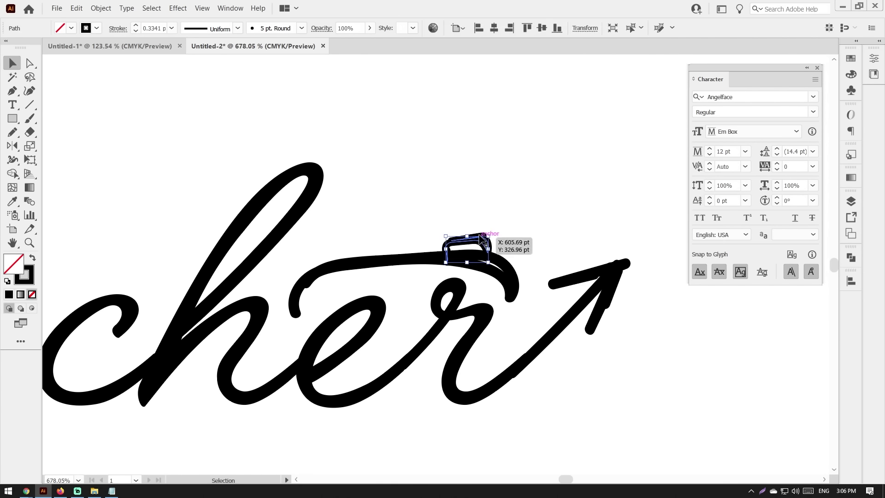
pyautogui.hotkey('ctrl', '0')
pyautogui.scroll(3, 533, 122)
pyautogui.scroll(2, 397, 197)
pyautogui.moveTo(465, 142); pyautogui.dragTo(378, 177)
pyautogui.hotkey('ctrl', '0')
pyautogui.scroll(5, 494, 204)
# Step: Brush a camera body outline, a lens arc above the rc, a top button and an inner rounded detail
pyautogui.press('b')
pyautogui.moveTo(401, 251); pyautogui.dragTo(435, 194)
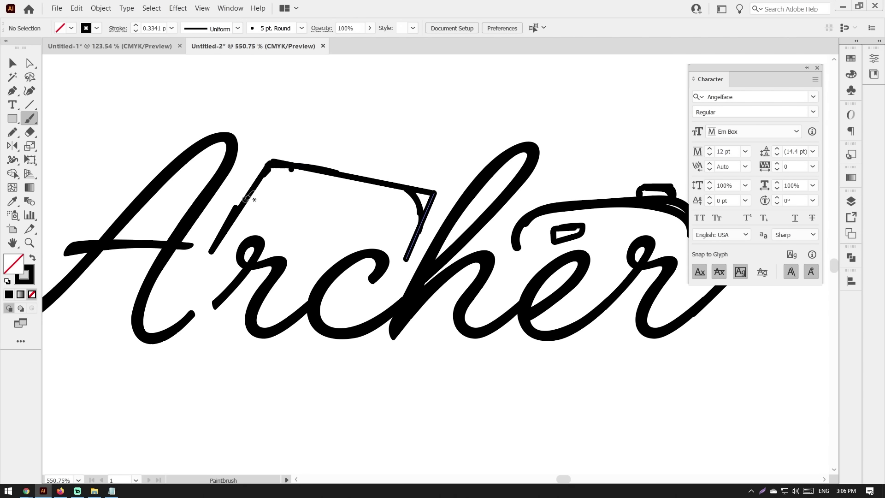
pyautogui.press('v')
pyautogui.press('b')
pyautogui.moveTo(281, 240); pyautogui.dragTo(366, 245)
pyautogui.moveTo(393, 184); pyautogui.dragTo(413, 183)
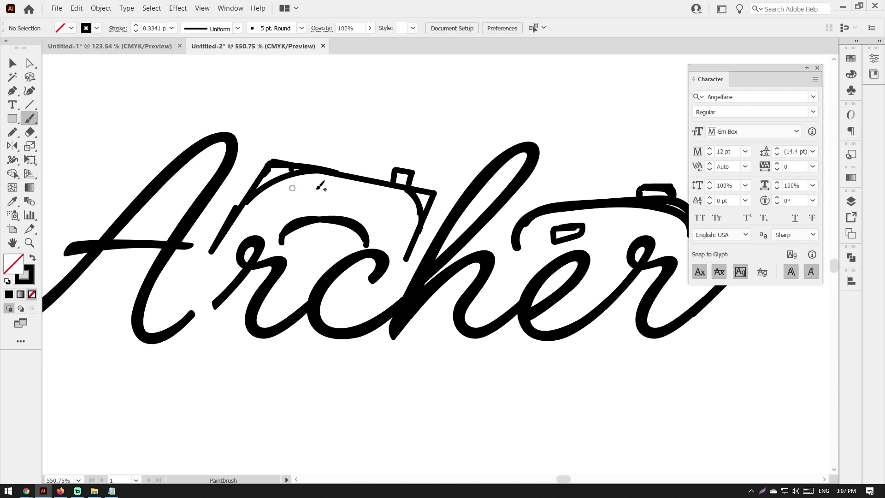
pyautogui.moveTo(286, 194); pyautogui.dragTo(322, 196)
# Step: Delete the old camera shape over the er
pyautogui.press('v')
pyautogui.hotkey('ctrl', '-')
pyautogui.hotkey('ctrl', '-')
pyautogui.hotkey('ctrl', '-')
pyautogui.hotkey('ctrl', '+')
pyautogui.hotkey('ctrl', '+')
pyautogui.click(406, 118)
pyautogui.press('Delete')
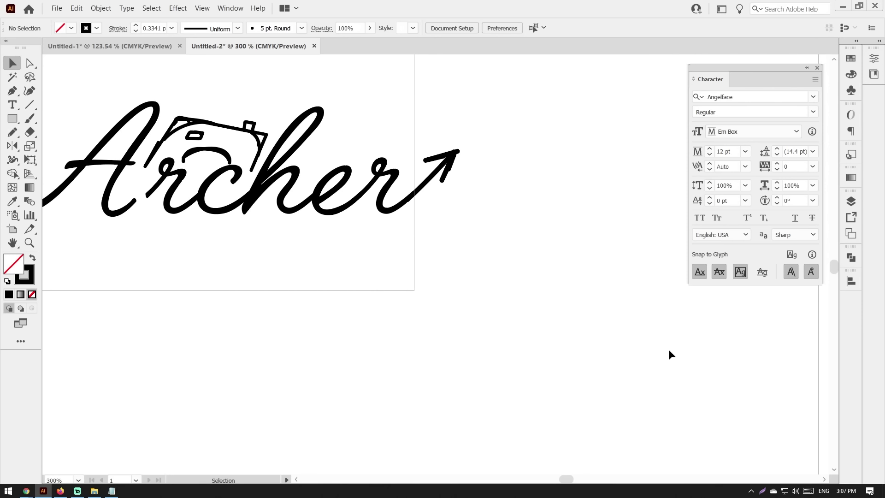
# Step: Alt-drag a copy of the Aurelia Script Archer lower on the artboard and convert it to outlines
pyautogui.scroll(-5, 367, 272)
pyautogui.scroll(-3, 301, 239)
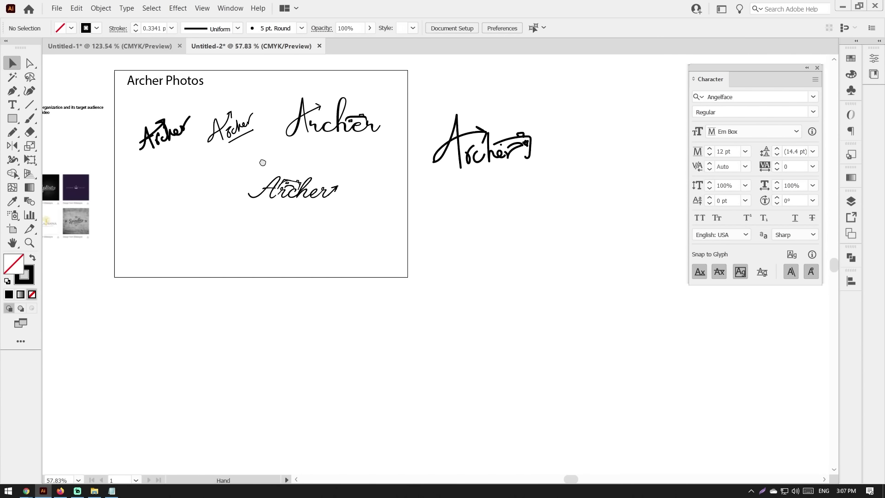
pyautogui.click(330, 132)
pyautogui.moveTo(335, 129); pyautogui.dragTo(357, 253)
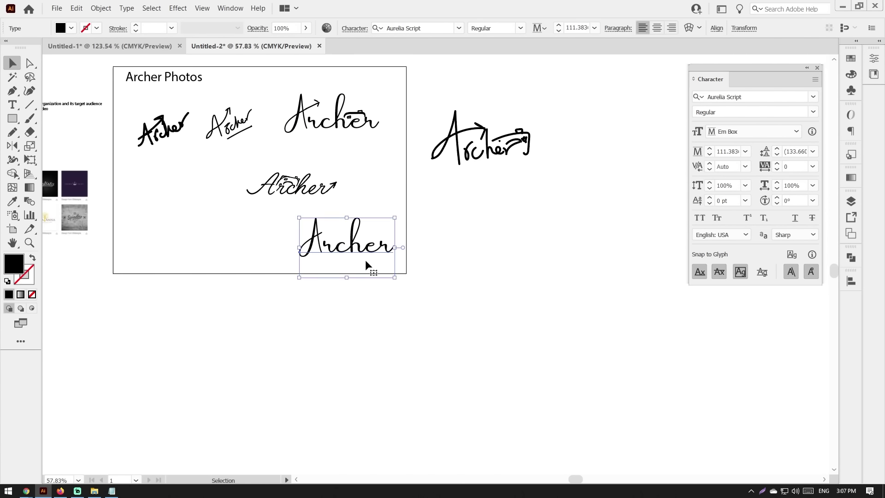
pyautogui.scroll(4, 365, 259)
pyautogui.rightClick(347, 240)
pyautogui.click(364, 303)
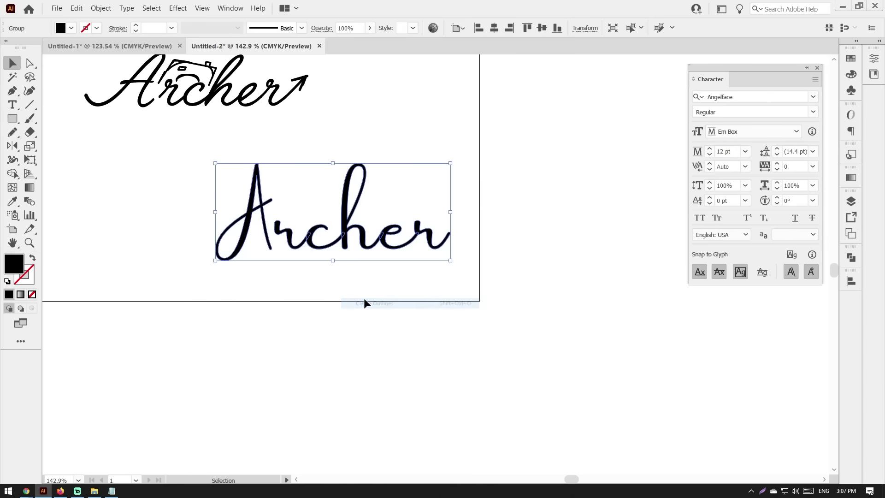
pyautogui.moveTo(257, 198); pyautogui.dragTo(387, 193)
# Step: Draw a straight Pen line from the A's crossbar end, extending up and to the right
pyautogui.moveTo(318, 195); pyautogui.dragTo(296, 270)
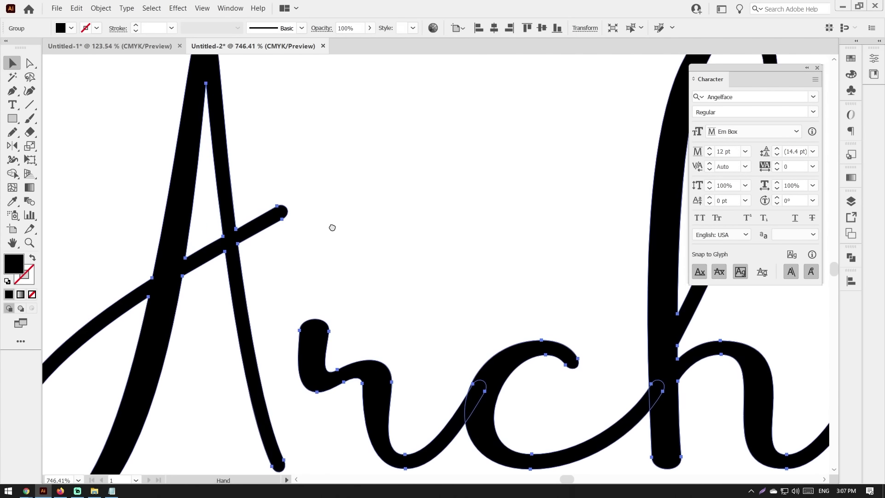
pyautogui.click(296, 271)
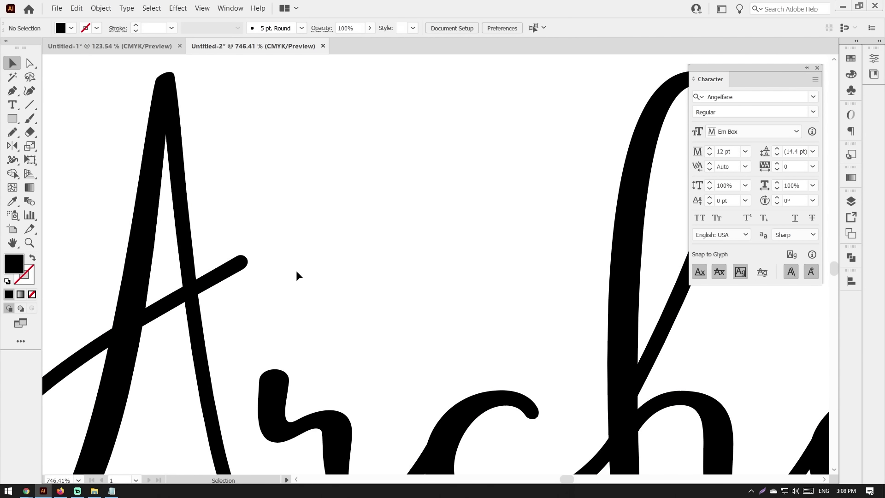
pyautogui.press('p')
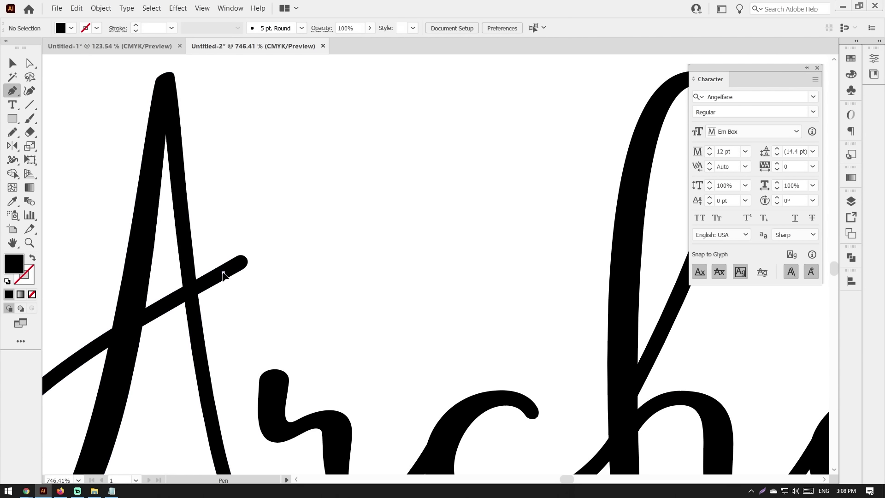
pyautogui.click(223, 272)
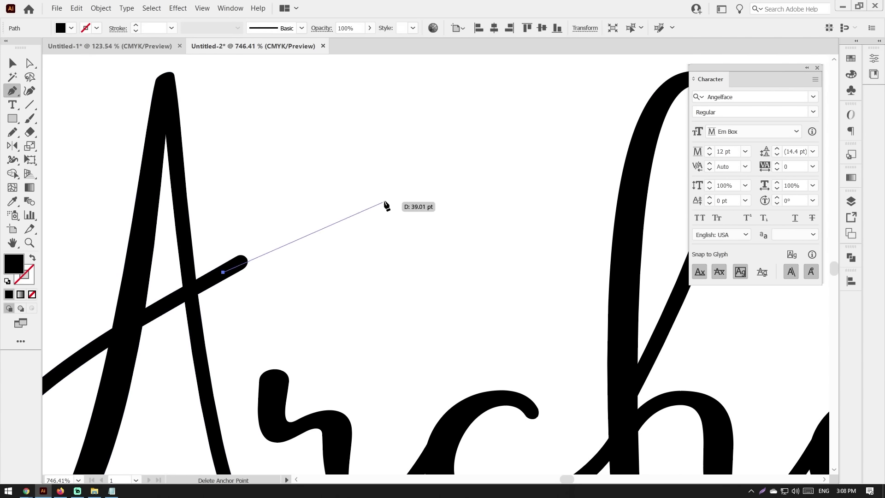
pyautogui.click(390, 177)
pyautogui.press('v')
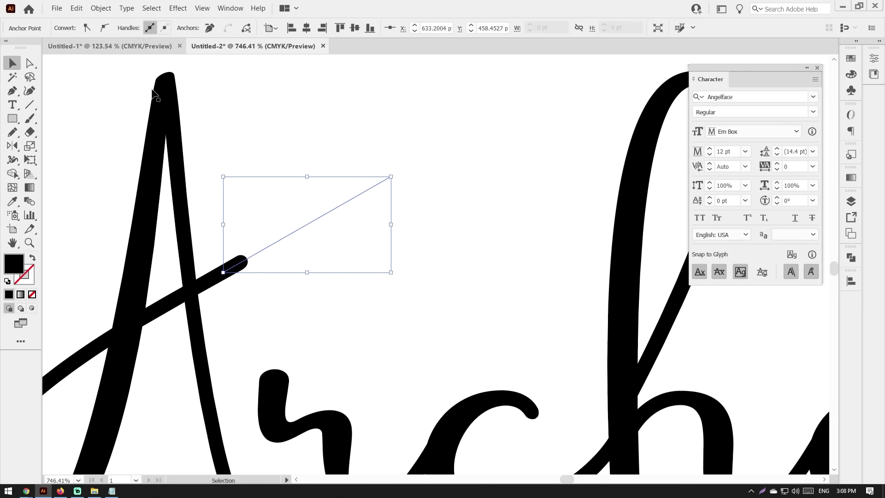
# Step: Swap the new line's fill to stroke and set its weight to 3 pt
pyautogui.click(337, 207)
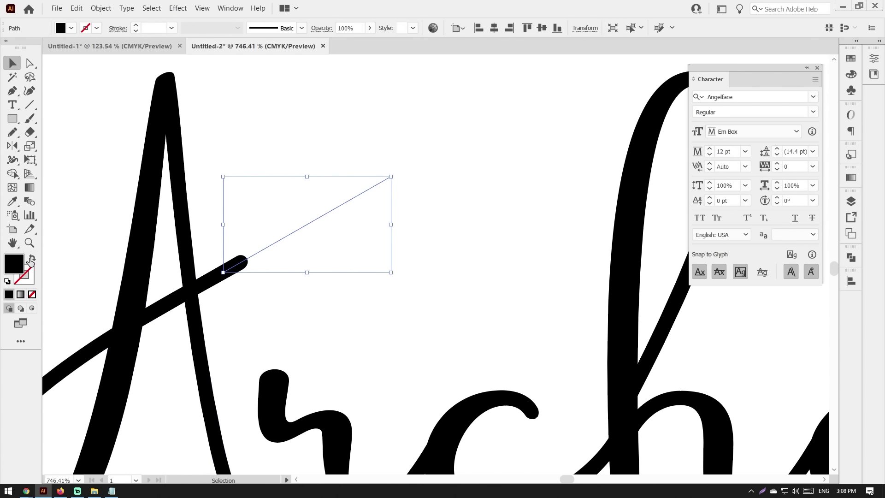
pyautogui.click(32, 259)
pyautogui.click(136, 26)
pyautogui.click(136, 26)
pyautogui.click(409, 256)
pyautogui.click(327, 217)
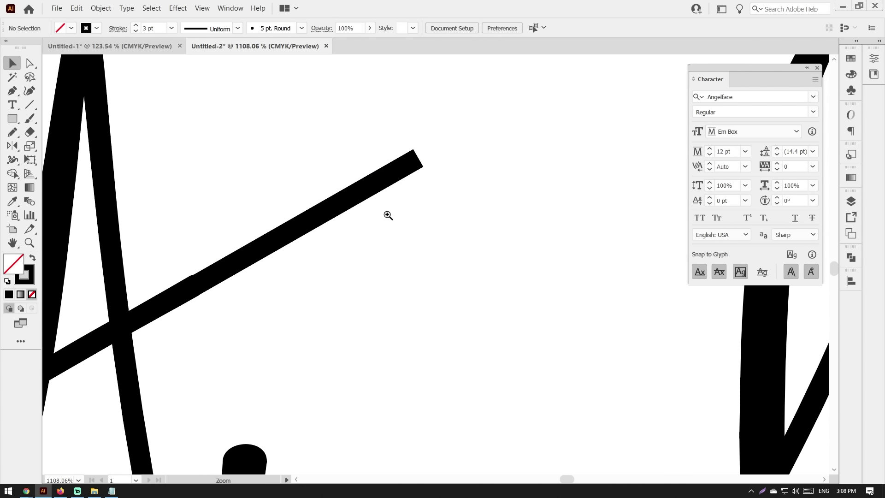
pyautogui.click(391, 215)
pyautogui.click(127, 321)
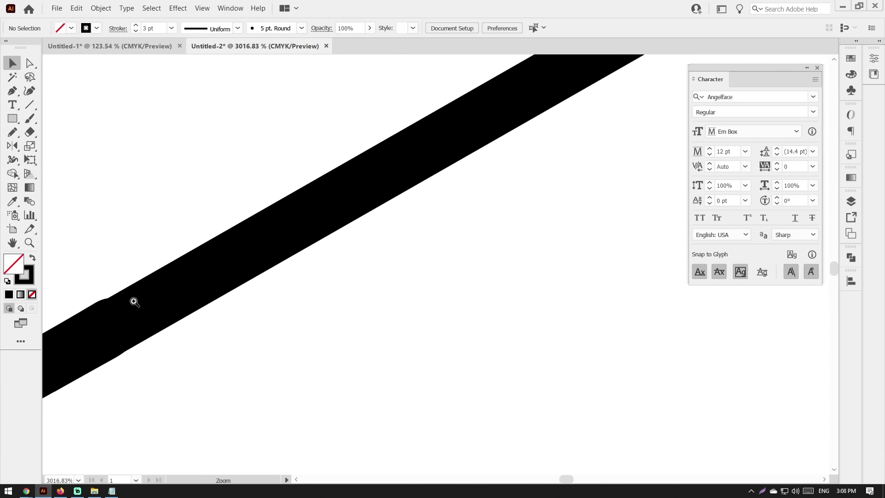
pyautogui.keyDown('alt'); pyautogui.click(188, 267); pyautogui.keyUp('alt')
pyautogui.keyDown('alt'); pyautogui.click(278, 284); pyautogui.keyUp('alt')
pyautogui.keyDown('alt'); pyautogui.click(231, 286); pyautogui.keyUp('alt')
pyautogui.keyDown('alt'); pyautogui.click(275, 293); pyautogui.keyUp('alt')
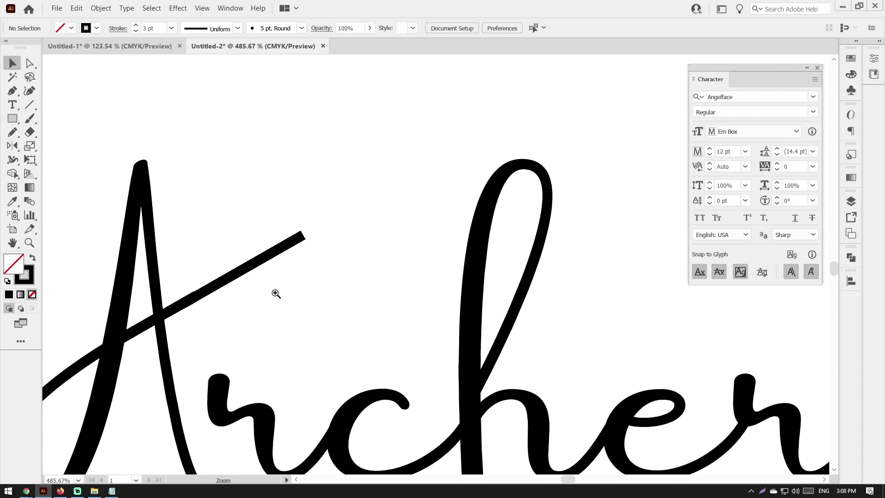
# Step: Give the line an end arrowhead in the Stroke panel, scaled down to 43%
pyautogui.click(285, 240)
pyautogui.click(100, 8)
pyautogui.press('Escape')
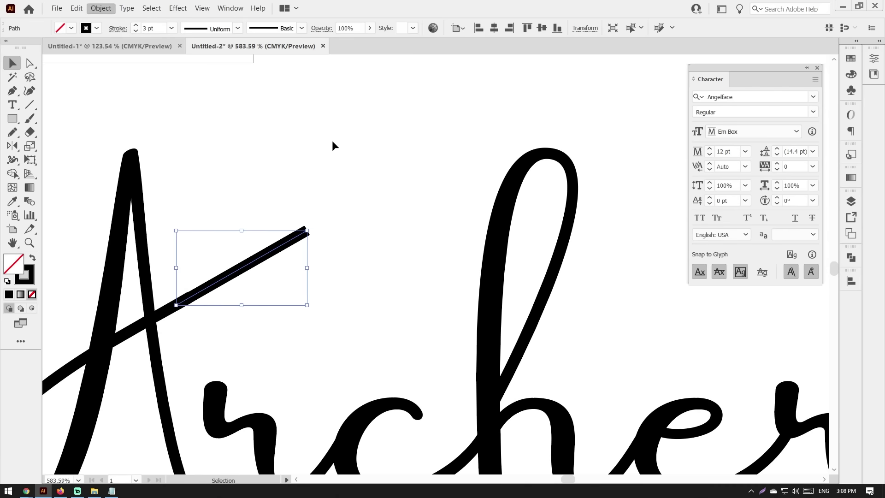
pyautogui.click(319, 257)
pyautogui.scroll(1, 292, 259)
pyautogui.moveTo(243, 218); pyautogui.dragTo(245, 224)
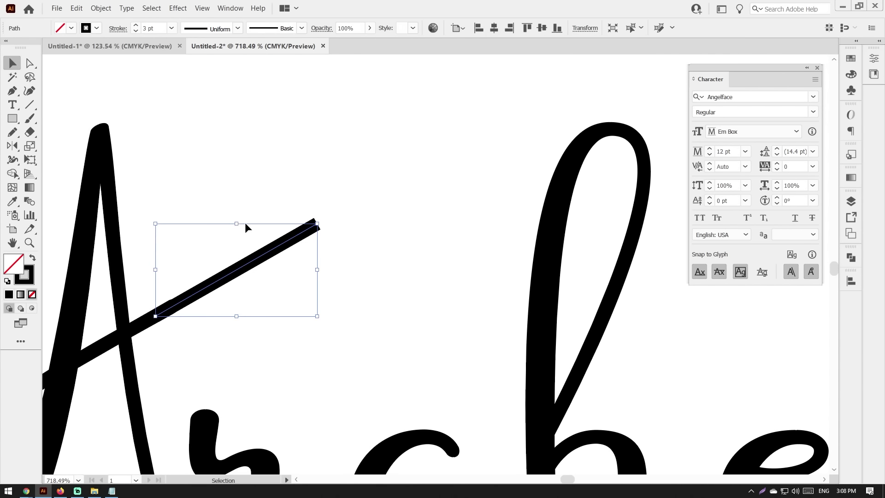
pyautogui.click(117, 28)
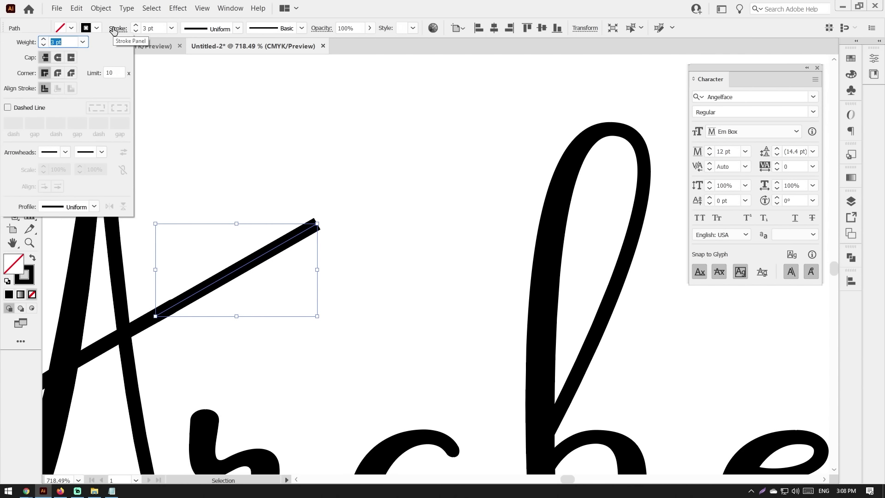
pyautogui.click(85, 153)
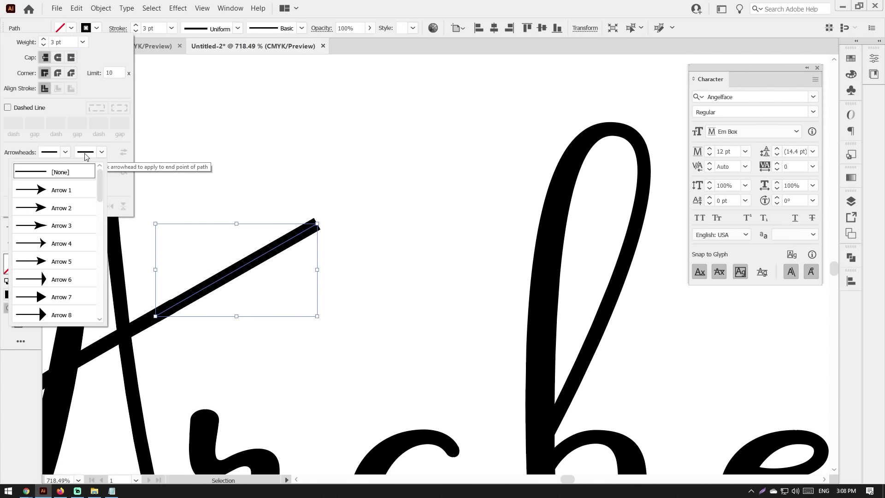
pyautogui.click(68, 208)
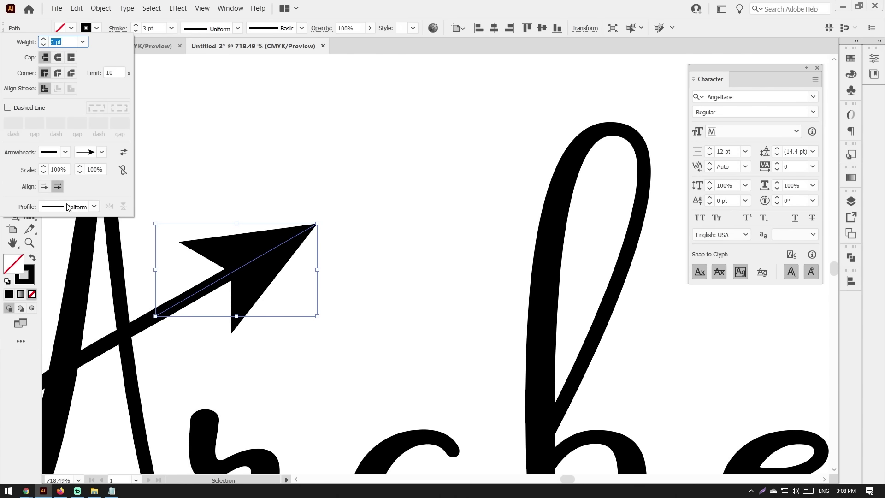
pyautogui.click(79, 173)
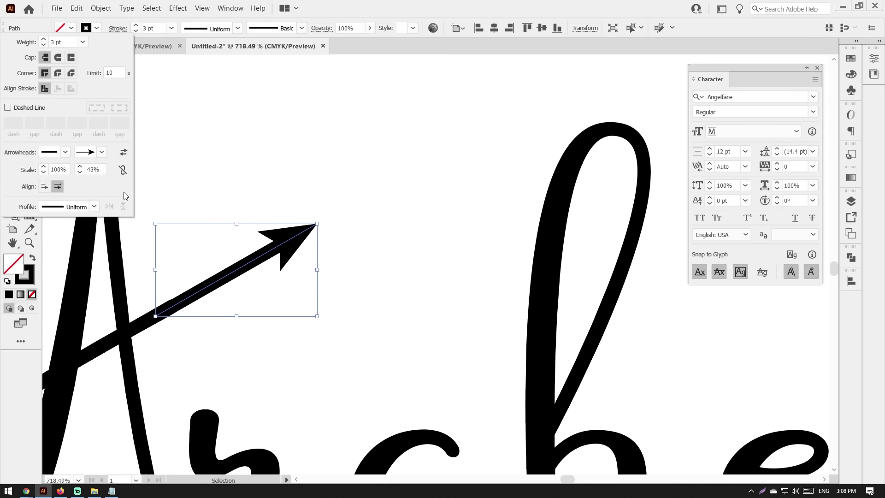
# Step: Expand the arrow's appearance, then expand its fill and stroke inside isolation mode
pyautogui.click(100, 8)
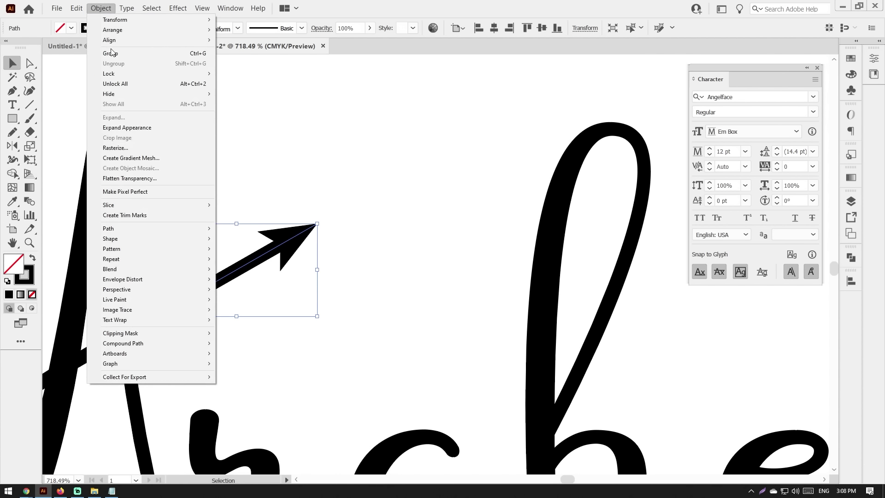
pyautogui.click(128, 128)
pyautogui.click(362, 239)
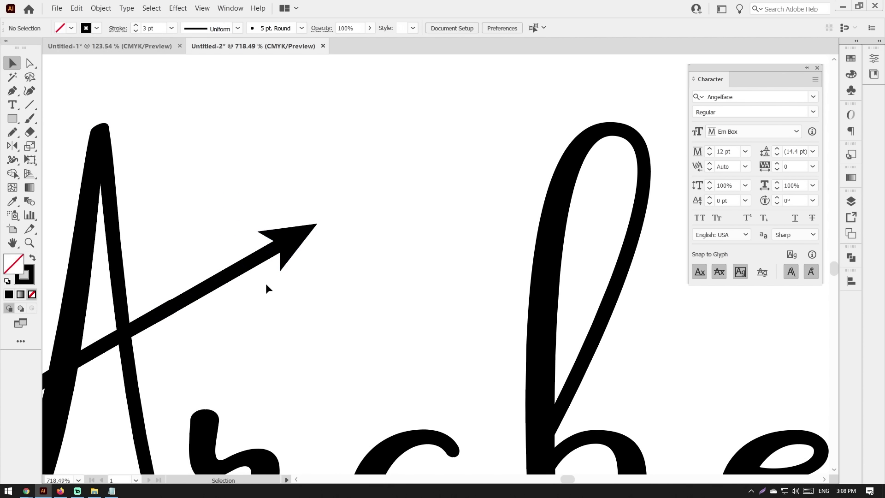
pyautogui.doubleClick(257, 256)
pyautogui.click(257, 256)
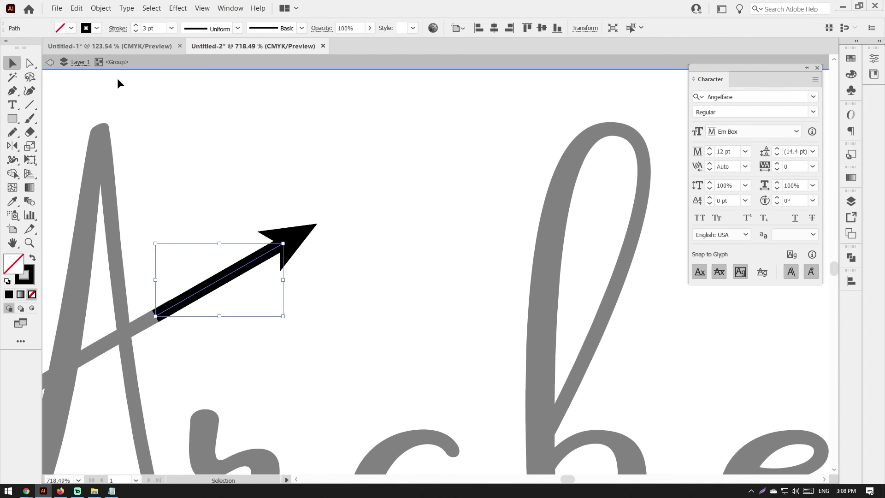
pyautogui.click(100, 8)
pyautogui.click(125, 118)
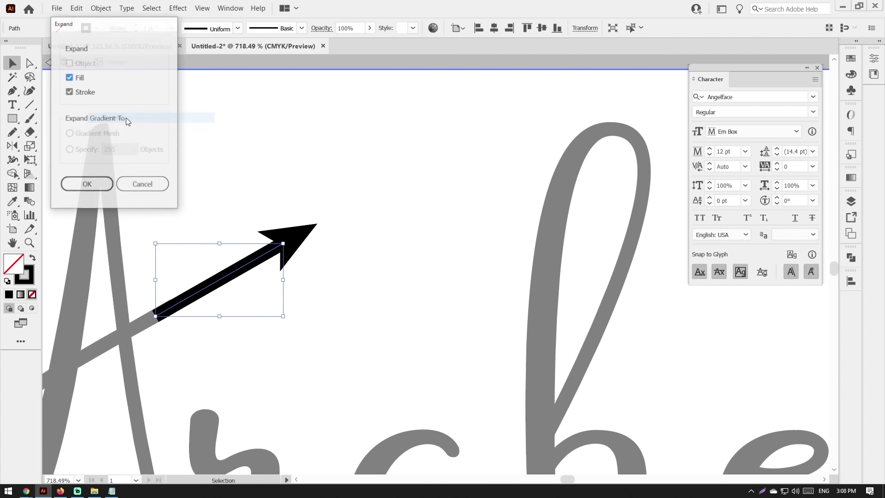
pyautogui.click(87, 183)
pyautogui.doubleClick(192, 204)
# Step: Bring the arrow into view and try nudging the arrowhead up-right, undoing the move
pyautogui.click(203, 295)
pyautogui.click(282, 239)
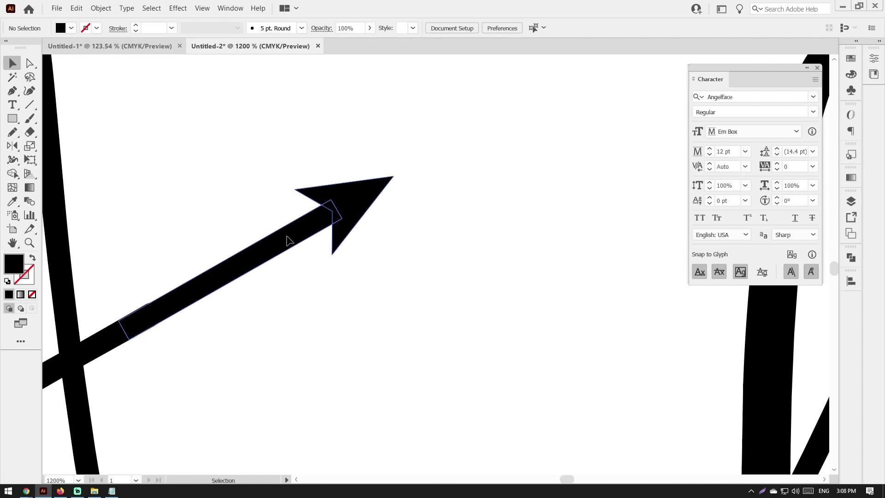
pyautogui.rightClick(288, 233)
pyautogui.click(320, 311)
pyautogui.moveTo(265, 305); pyautogui.dragTo(307, 292)
pyautogui.moveTo(397, 203); pyautogui.dragTo(427, 181)
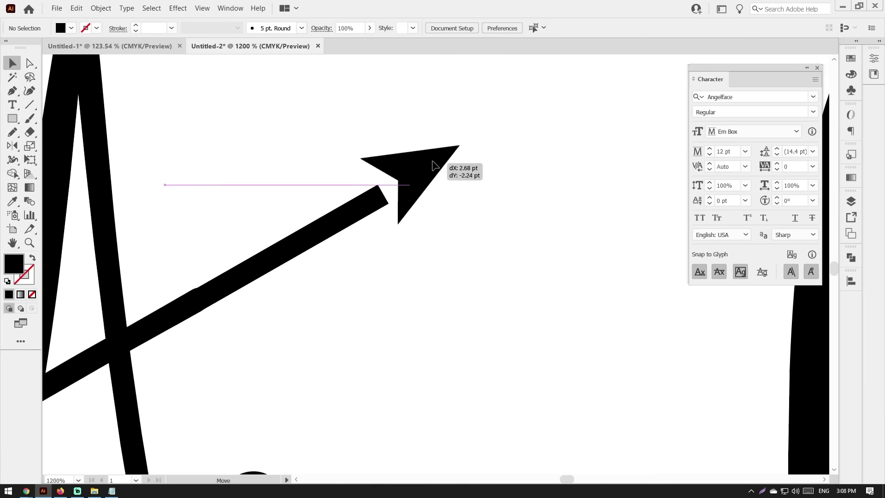
pyautogui.hotkey('ctrl', 'z')
pyautogui.moveTo(305, 308); pyautogui.dragTo(350, 297)
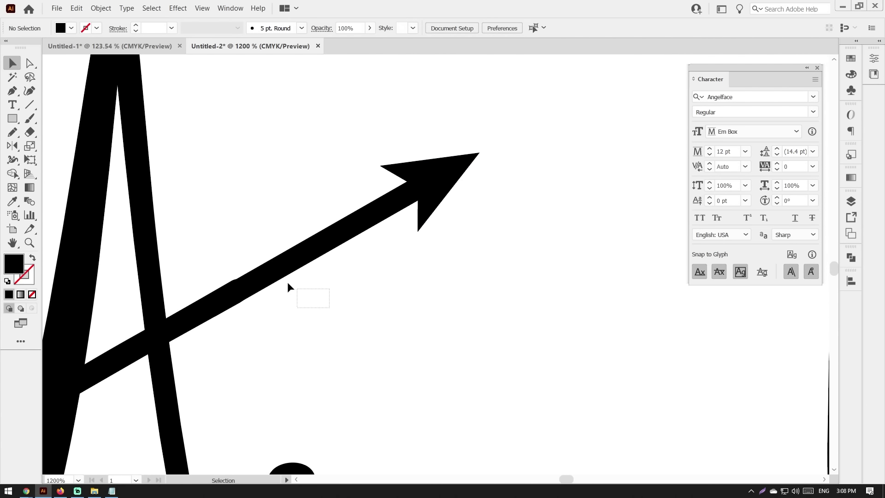
# Step: Select the outlined letter A together with the arrow shaft
pyautogui.moveTo(219, 247); pyautogui.dragTo(216, 245)
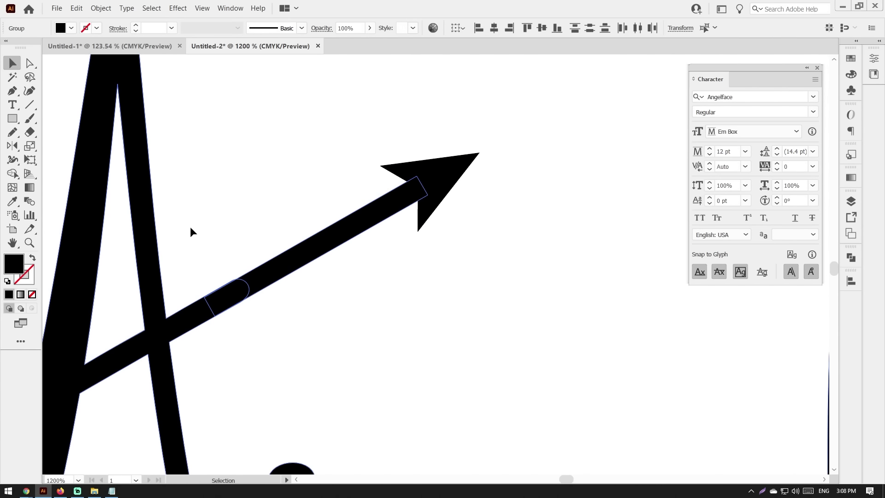
pyautogui.scroll(-3, 190, 230)
pyautogui.click(206, 258)
pyautogui.rightClick(206, 258)
pyautogui.click(231, 332)
pyautogui.moveTo(230, 257); pyautogui.dragTo(188, 257)
pyautogui.hotkey('ctrl', 'z')
pyautogui.keyDown('shift'); pyautogui.click(229, 249); pyautogui.keyUp('shift')
pyautogui.hotkey('ctrl', '+')
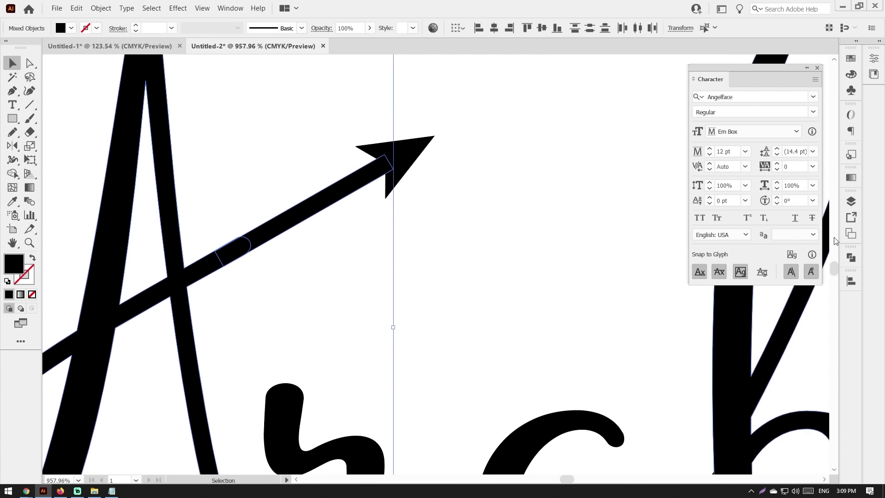
# Step: Unite the arrow and A with Pathfinder, then delete the stray anchors on the shaft
pyautogui.click(852, 258)
pyautogui.click(716, 283)
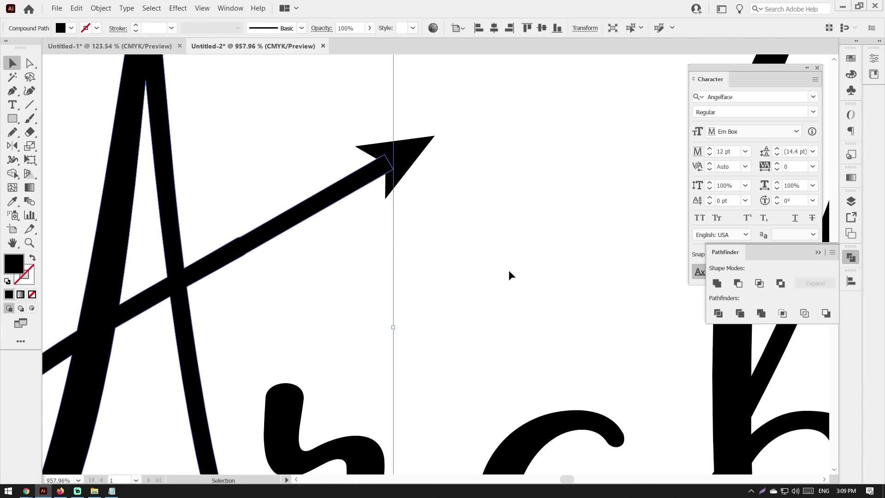
pyautogui.scroll(1, 263, 242)
pyautogui.scroll(2, 256, 252)
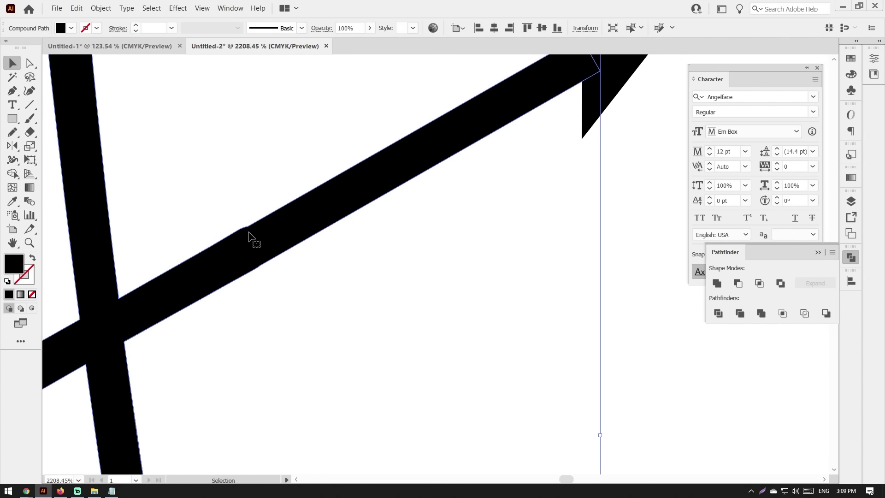
pyautogui.press('a')
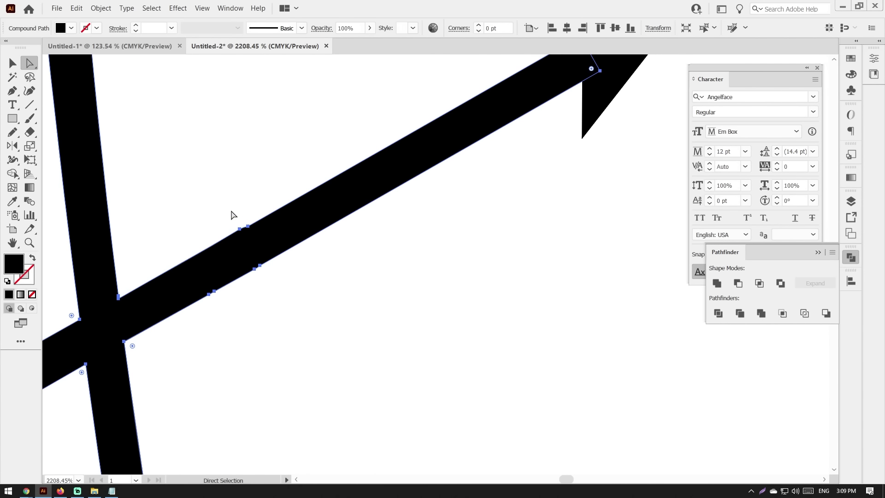
pyautogui.moveTo(272, 272); pyautogui.dragTo(272, 271)
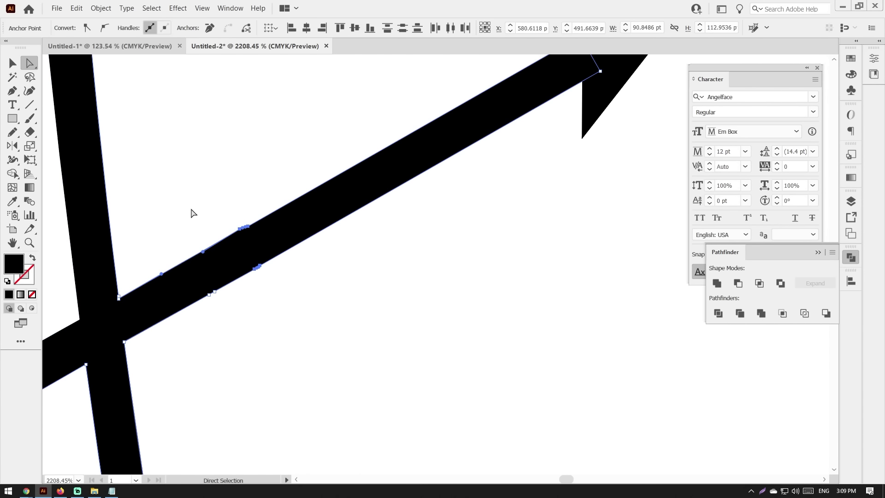
pyautogui.moveTo(221, 211); pyautogui.dragTo(290, 304)
pyautogui.click(210, 29)
pyautogui.press('v')
pyautogui.hotkey('ctrl', 'shift', 'a')
# Step: Smooth the merged A and arrow shaft outline with the Smooth Tool
pyautogui.scroll(-3, 292, 246)
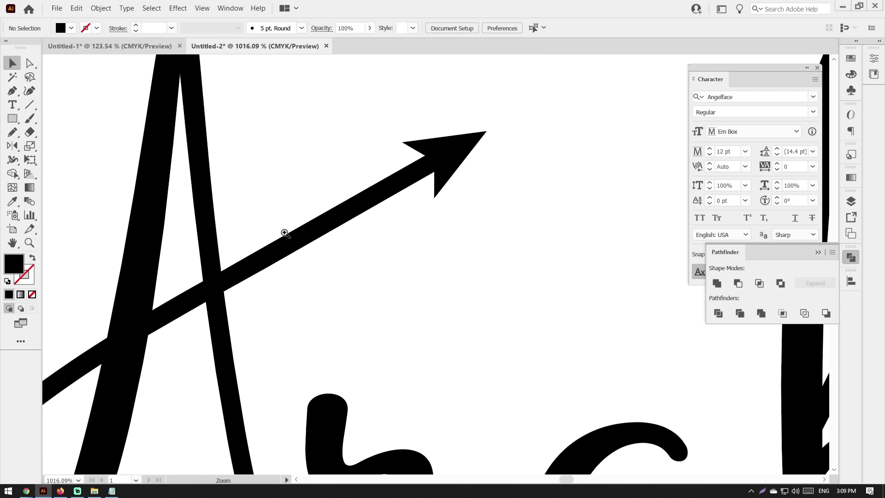
pyautogui.click(358, 215)
pyautogui.click(14, 132)
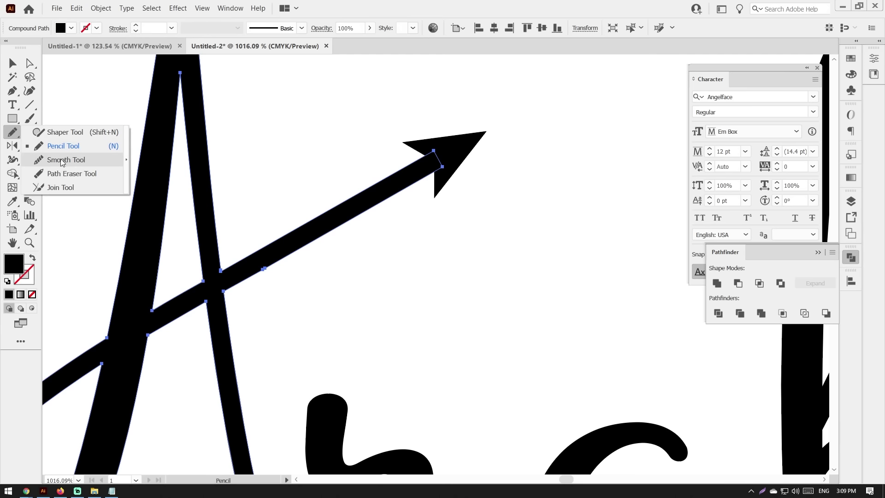
pyautogui.click(62, 161)
pyautogui.moveTo(270, 265); pyautogui.dragTo(251, 271)
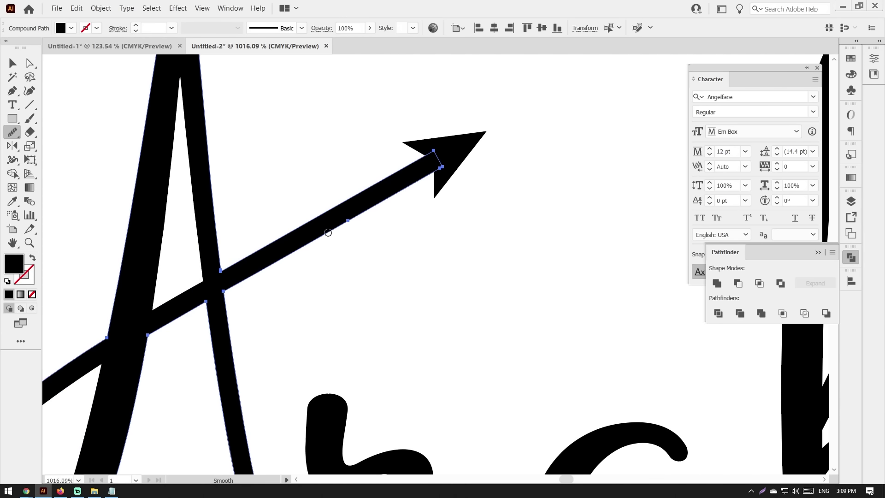
pyautogui.press('v')
pyautogui.click(353, 273)
# Step: Draw a black rectangle about 65.86 × 40.43 pt over the e of the lower Archer
pyautogui.moveTo(370, 219); pyautogui.dragTo(158, 221)
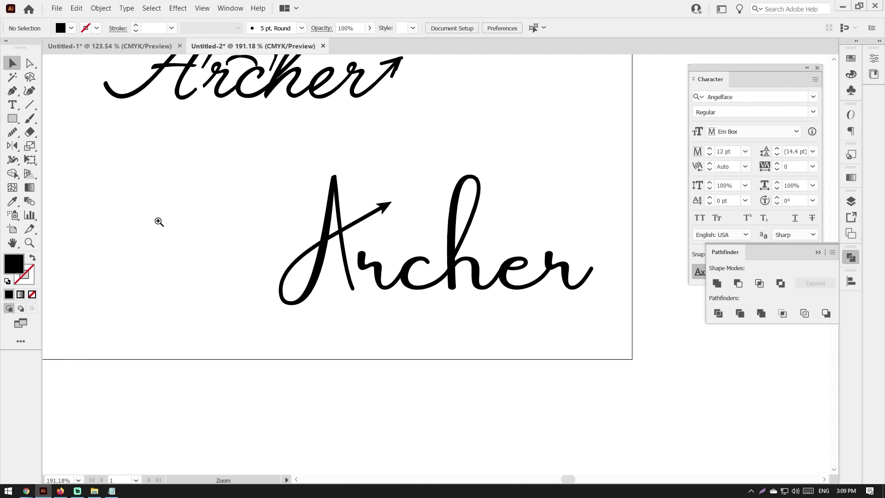
pyautogui.moveTo(330, 199); pyautogui.dragTo(364, 201)
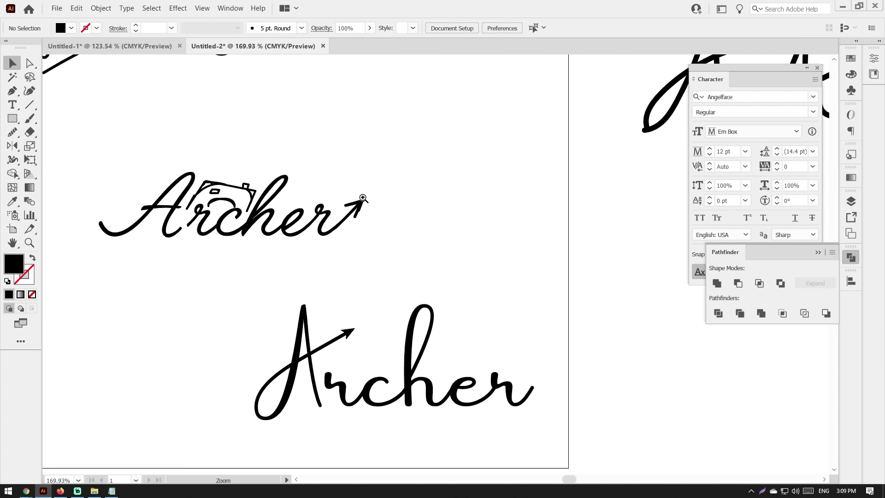
pyautogui.scroll(5, 295, 116)
pyautogui.moveTo(325, 274); pyautogui.dragTo(280, 132)
pyautogui.moveTo(401, 316); pyautogui.dragTo(353, 391)
pyautogui.click(394, 386)
pyautogui.click(350, 197)
pyautogui.click(350, 273)
pyautogui.scroll(1, 317, 273)
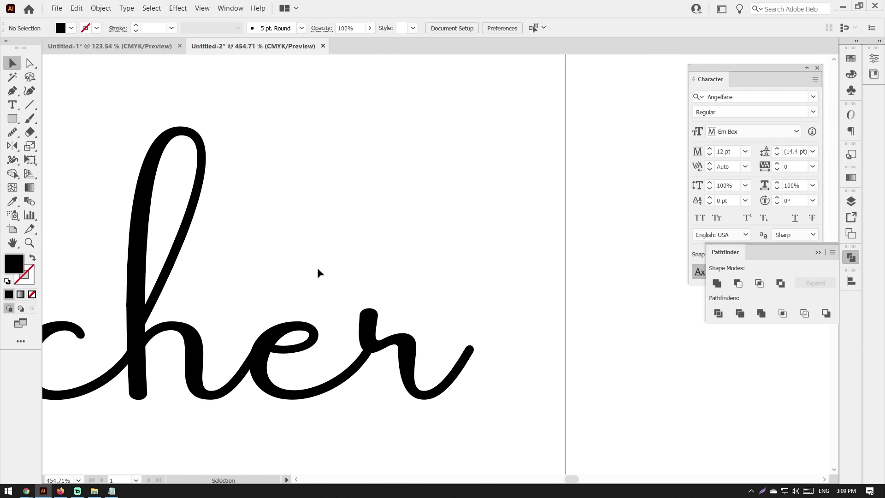
pyautogui.moveTo(12, 118); pyautogui.dragTo(59, 116)
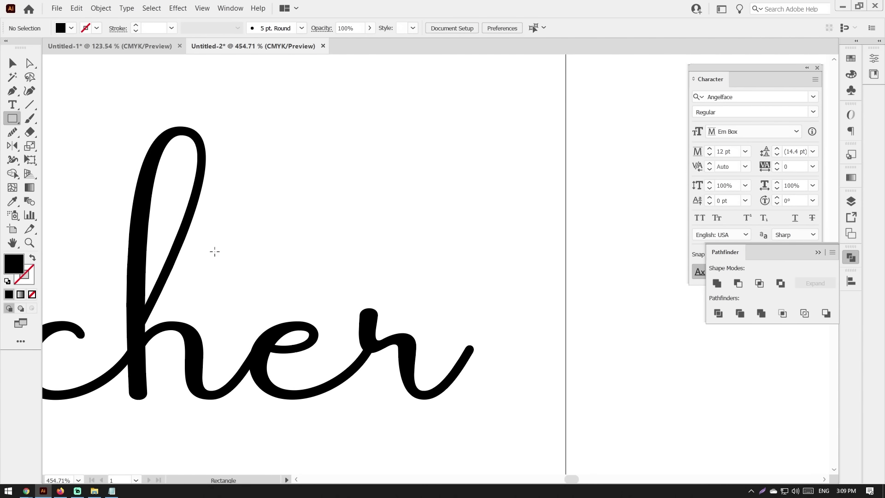
pyautogui.moveTo(211, 259); pyautogui.dragTo(374, 370)
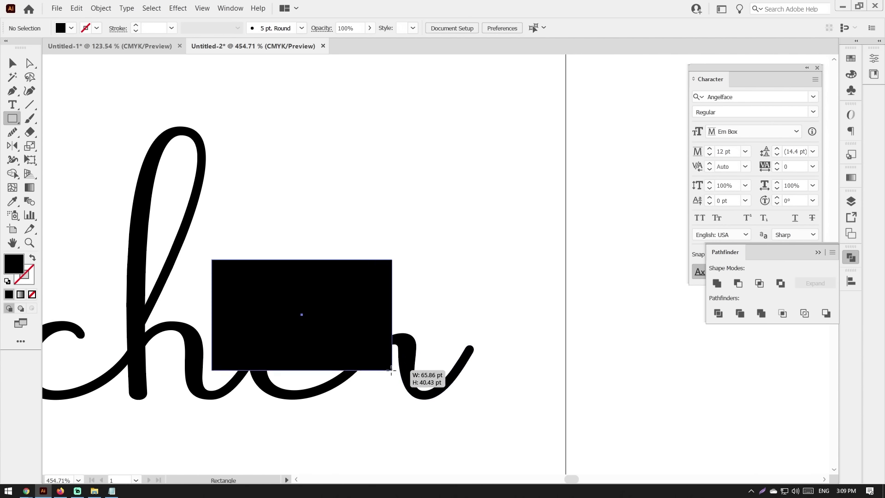
pyautogui.moveTo(374, 370); pyautogui.dragTo(352, 366)
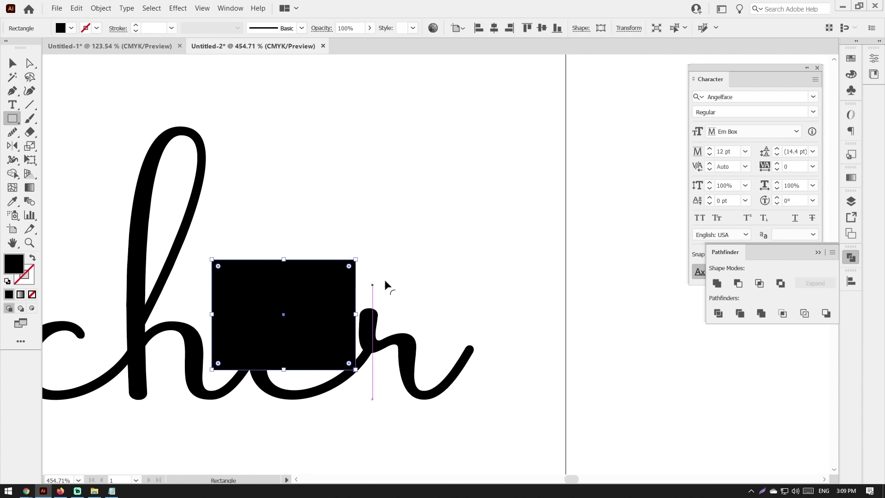
# Step: Widen the rectangle slightly to the right and swap its fill and stroke
pyautogui.keyDown('ctrl'); pyautogui.keyDown('alt'); pyautogui.click(277, 258); pyautogui.keyUp('alt'); pyautogui.keyUp('ctrl')
pyautogui.scroll(-5, 277, 257)
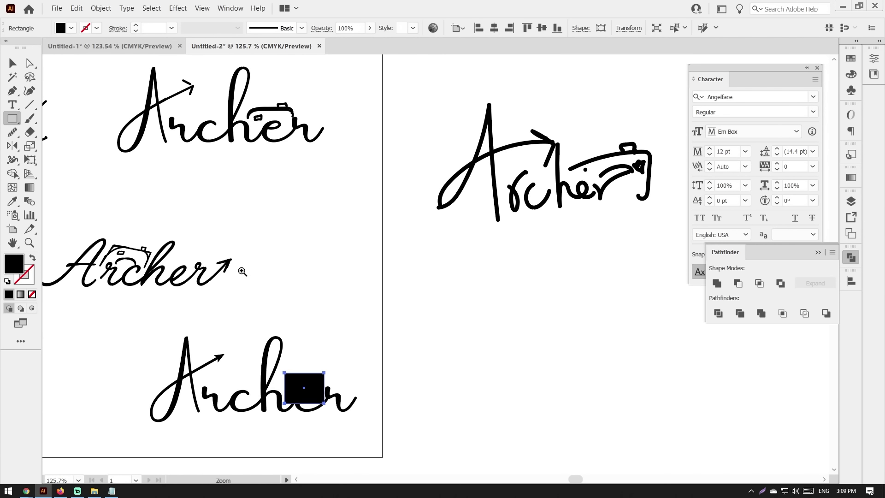
pyautogui.scroll(2, 276, 373)
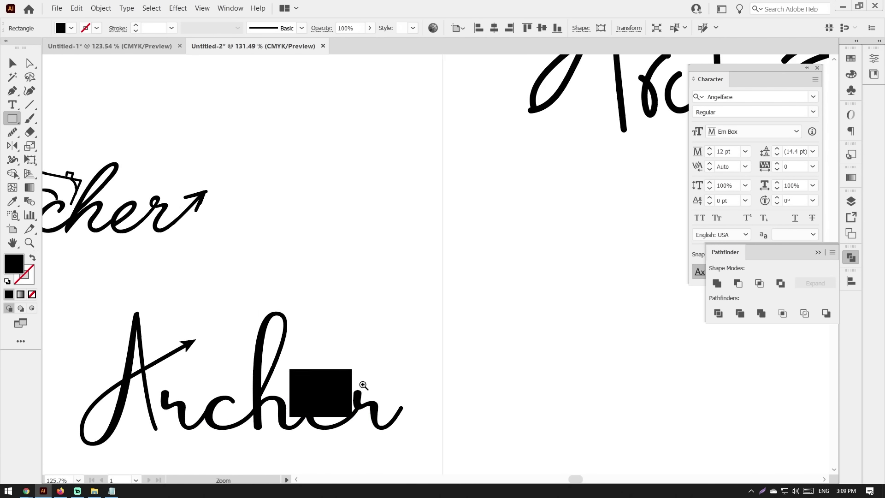
pyautogui.scroll(3, 387, 373)
pyautogui.scroll(2, 427, 304)
pyautogui.press('v')
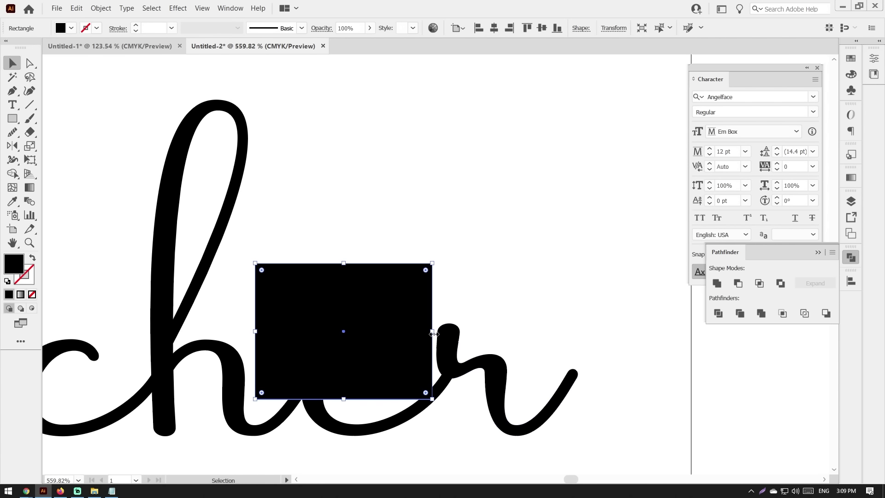
pyautogui.moveTo(431, 331); pyautogui.dragTo(448, 331)
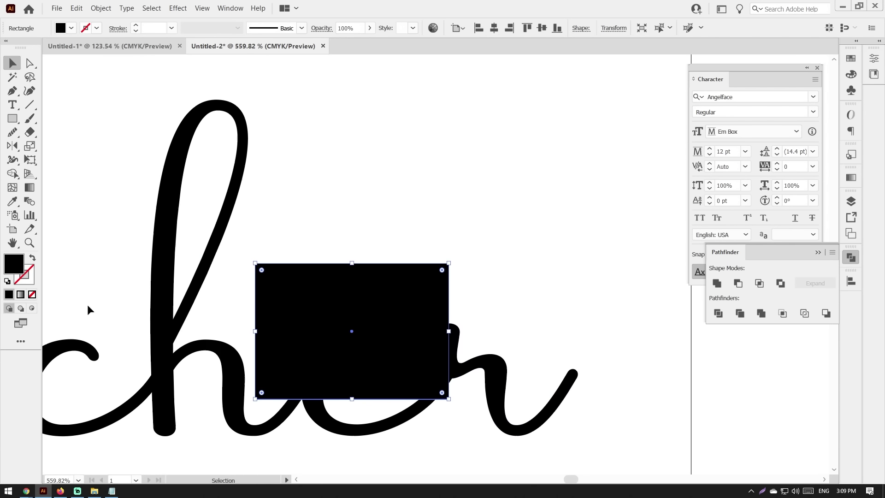
pyautogui.click(32, 258)
# Step: Widen the rectangle, cut both sides with Scissors, and delete the lower piece
pyautogui.moveTo(257, 331); pyautogui.dragTo(231, 330)
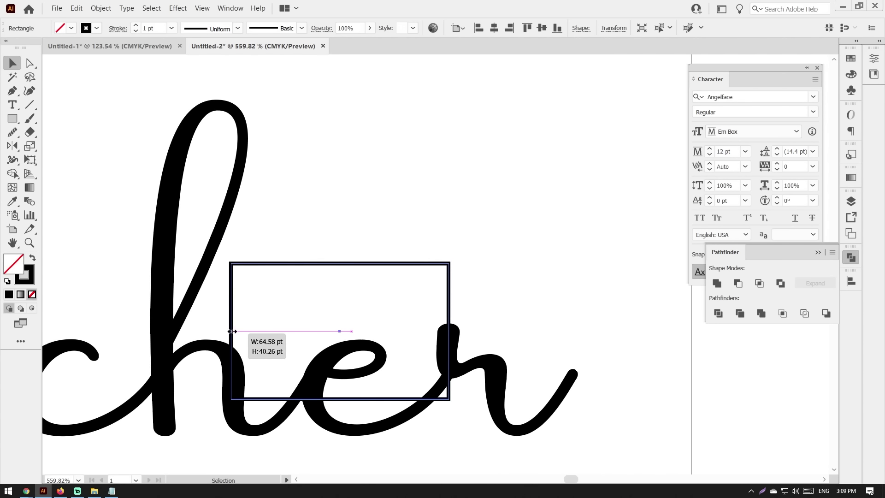
pyautogui.moveTo(352, 268); pyautogui.dragTo(352, 278)
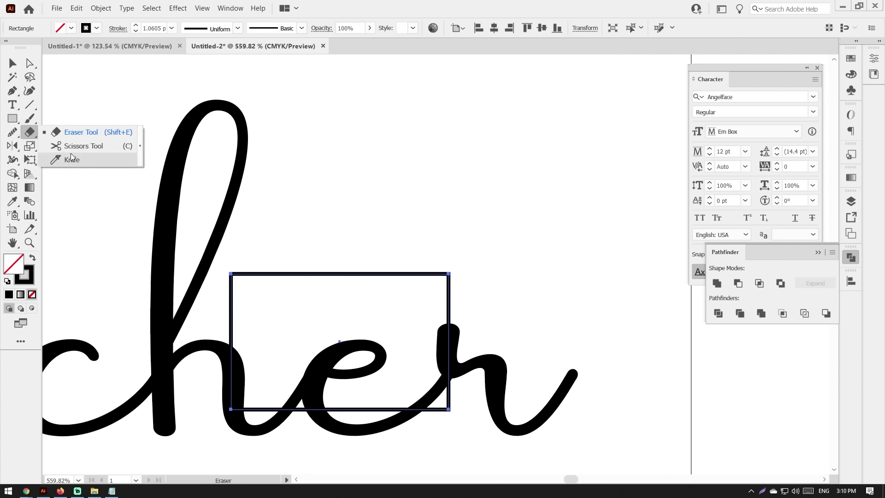
pyautogui.moveTo(33, 132); pyautogui.dragTo(71, 150)
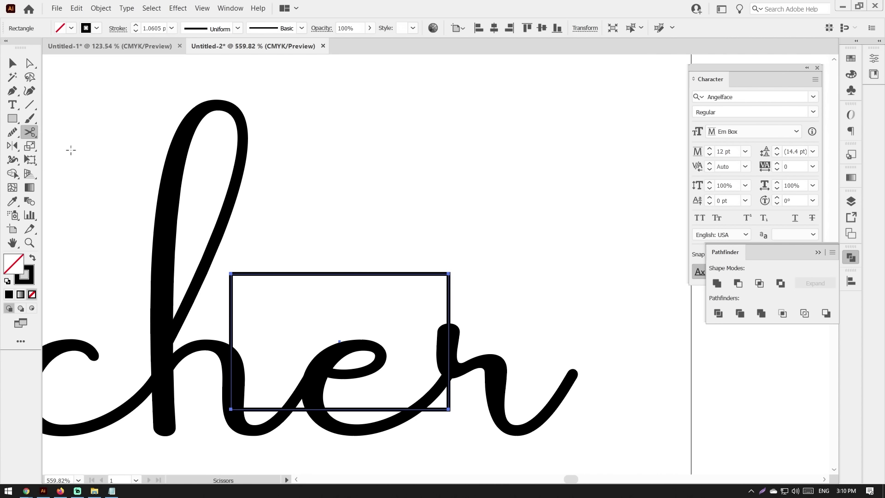
pyautogui.click(449, 307)
pyautogui.click(231, 330)
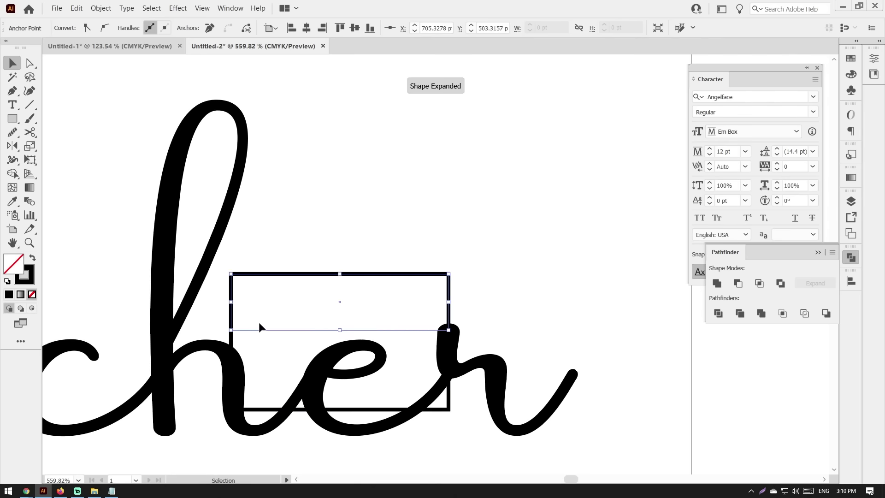
pyautogui.press('v')
pyautogui.click(259, 410)
pyautogui.press('Delete')
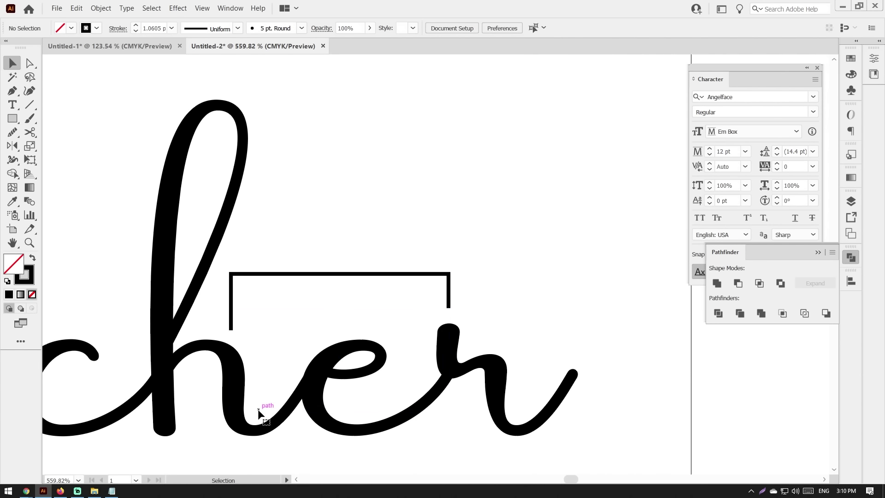
# Step: Round the open path's two top corners using their corner widgets
pyautogui.press('a')
pyautogui.moveTo(224, 265); pyautogui.dragTo(243, 290)
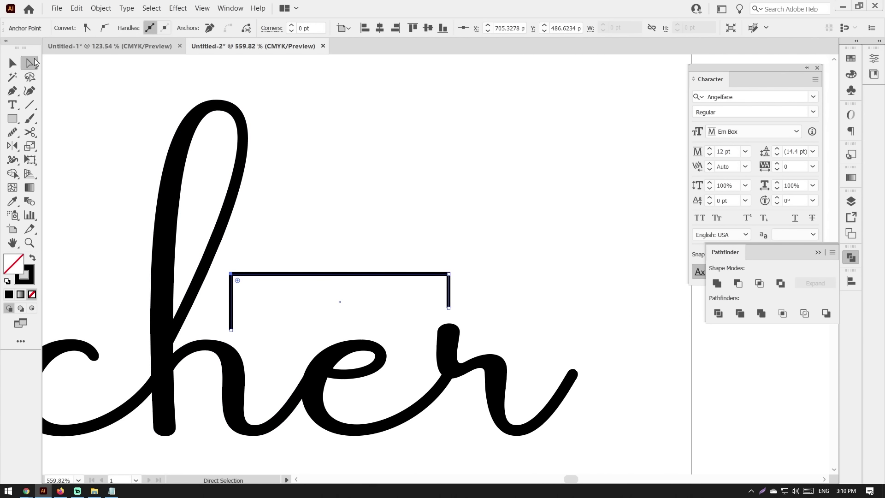
pyautogui.keyDown('shift'); pyautogui.click(448, 273); pyautogui.keyUp('shift')
pyautogui.moveTo(442, 283)
pyautogui.mouseDown()
pyautogui.moveTo(422, 301)
pyautogui.moveTo(404, 300)
pyautogui.mouseUp()
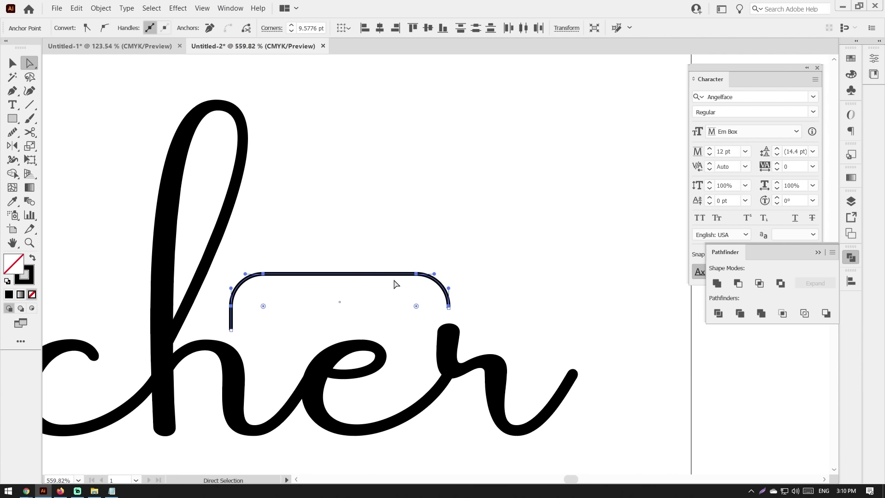
pyautogui.press('v')
pyautogui.click(383, 267)
pyautogui.click(382, 273)
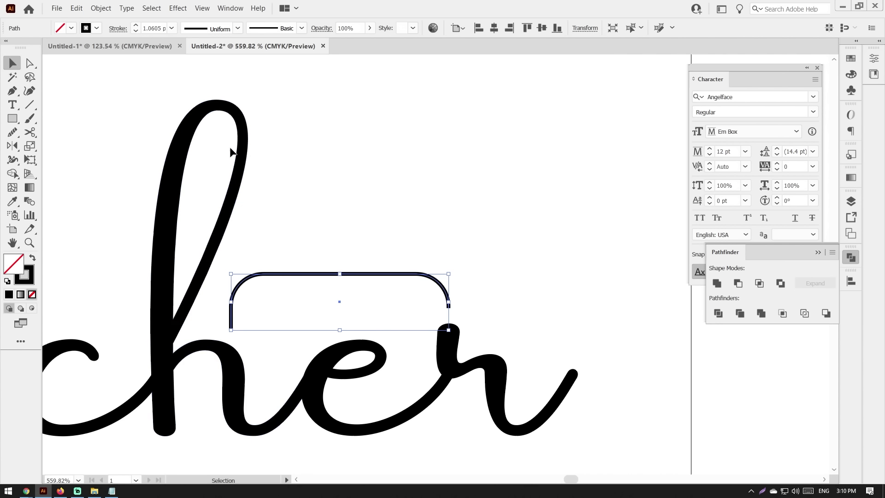
# Step: Give the arch a 4 pt stroke with the tapering Width Profile 1
pyautogui.click(137, 26)
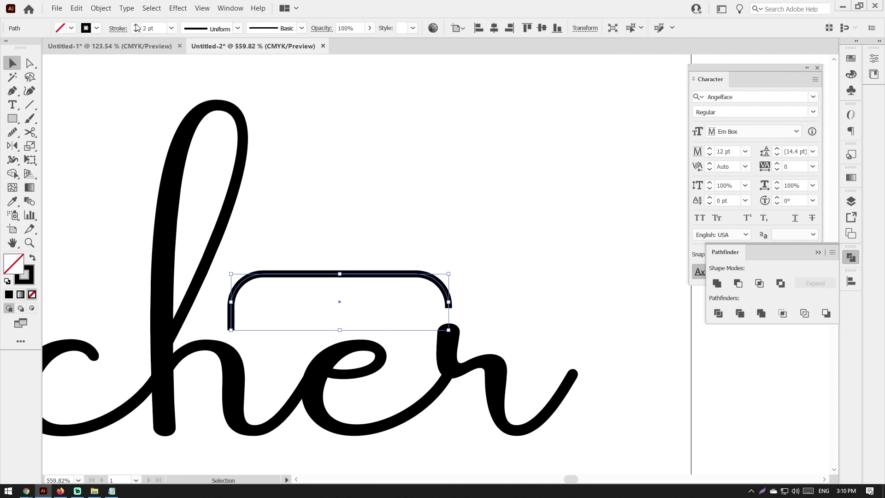
pyautogui.click(137, 31)
pyautogui.click(210, 28)
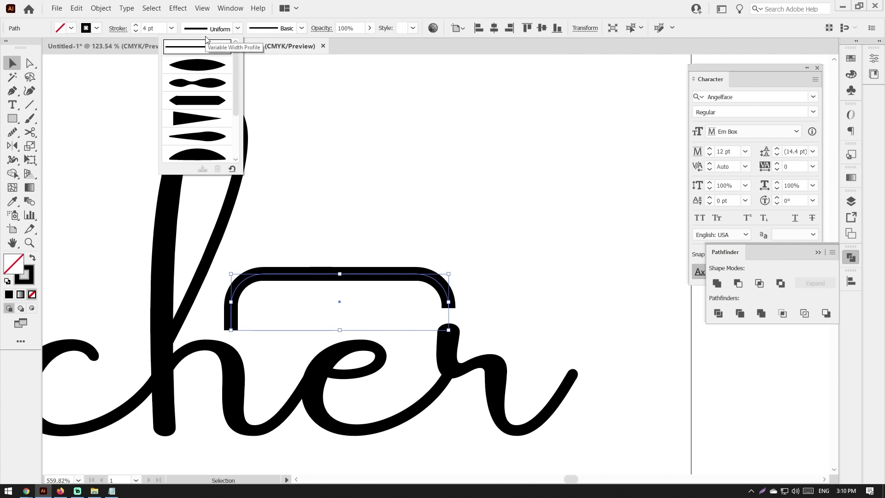
pyautogui.click(206, 67)
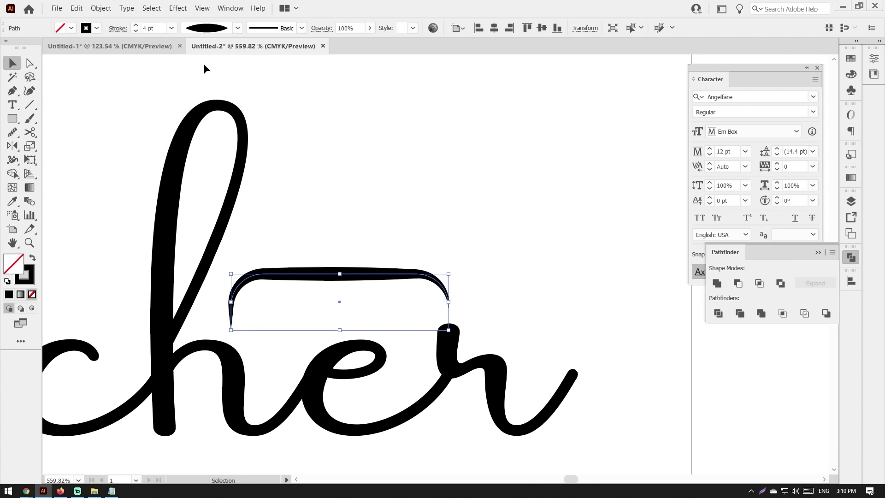
pyautogui.click(356, 157)
pyautogui.moveTo(450, 207)
pyautogui.mouseDown()
pyautogui.moveTo(363, 200)
pyautogui.moveTo(440, 224)
pyautogui.moveTo(402, 206)
pyautogui.mouseUp()
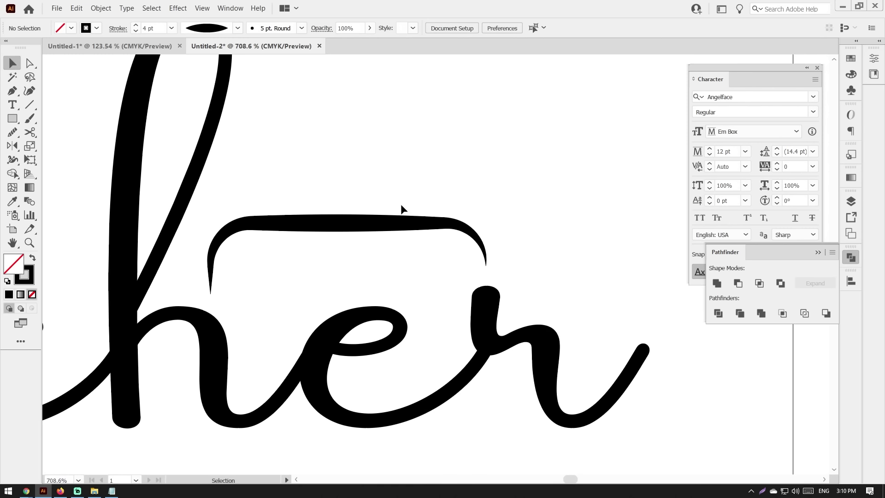
# Step: Draw a small rectangle sitting on top of the arch
pyautogui.click(13, 118)
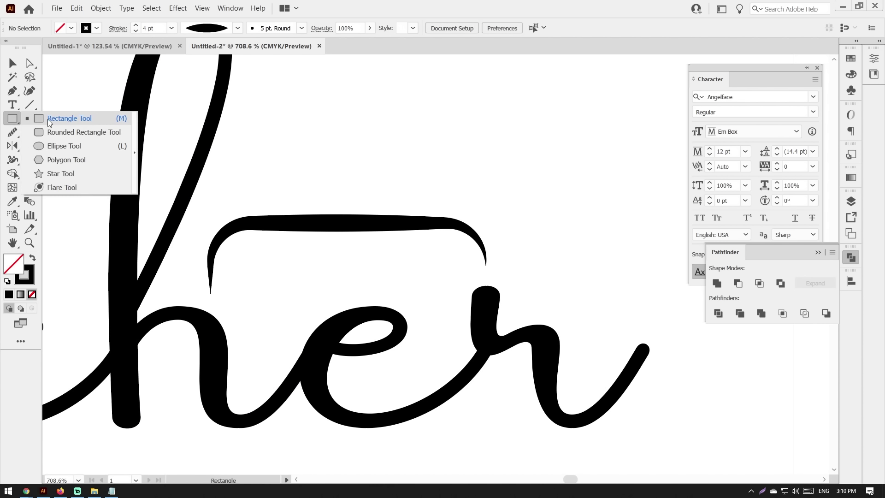
pyautogui.moveTo(443, 190); pyautogui.dragTo(481, 208)
pyautogui.moveTo(371, 193); pyautogui.dragTo(447, 237)
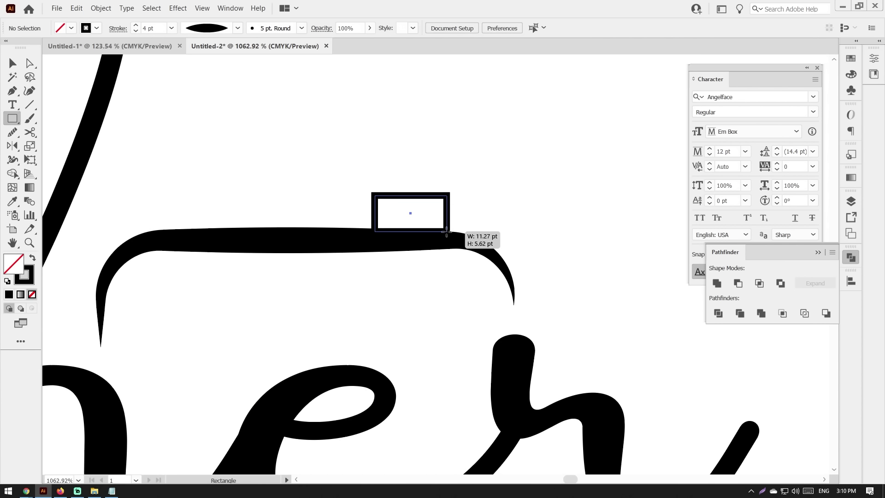
pyautogui.press('v')
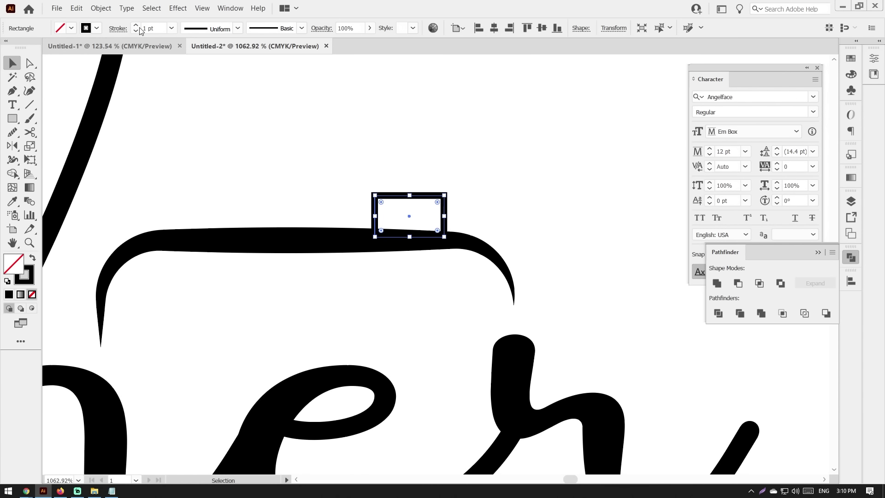
# Step: Try a 3 pt stroke and several width profiles on the small rectangle, ending uniform
pyautogui.click(136, 25)
pyautogui.click(118, 29)
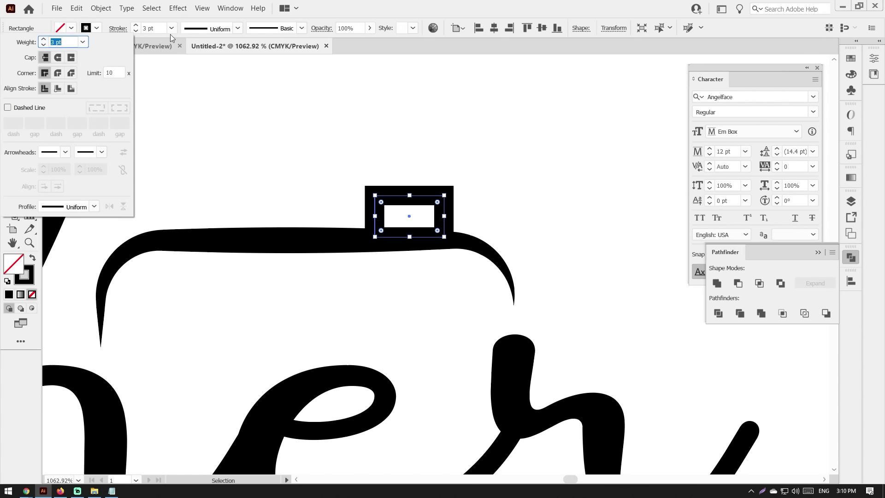
pyautogui.click(202, 29)
pyautogui.click(200, 65)
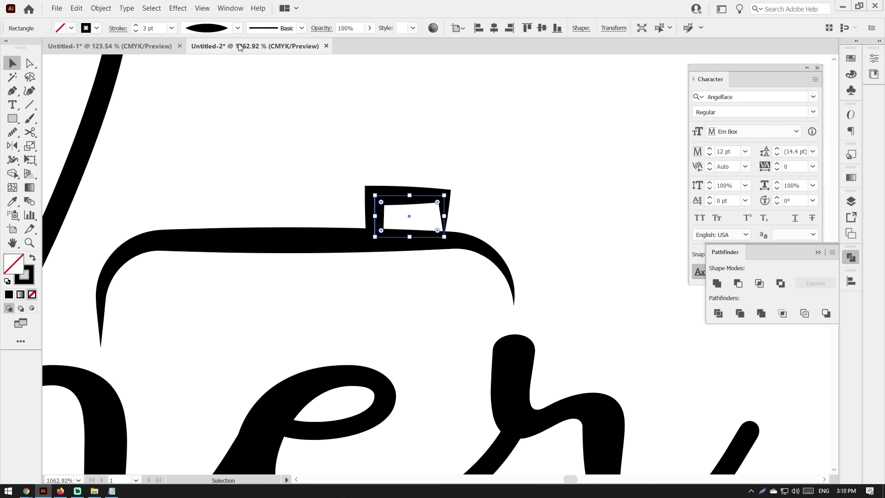
pyautogui.click(238, 28)
pyautogui.click(206, 87)
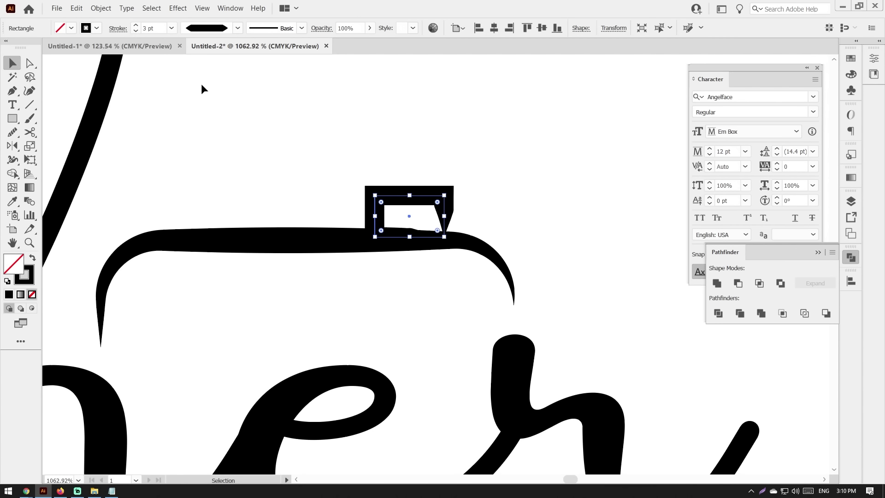
pyautogui.click(184, 29)
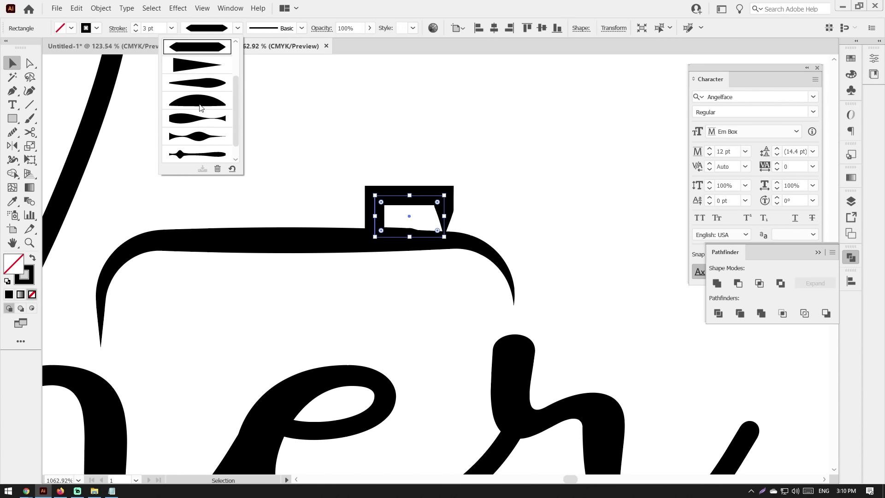
pyautogui.scroll(3, 199, 80)
pyautogui.click(198, 48)
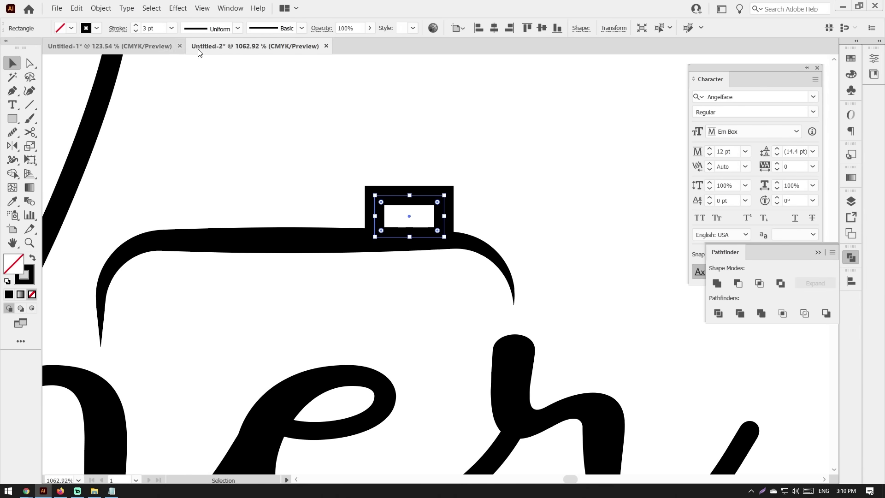
pyautogui.click(171, 109)
pyautogui.keyDown('alt'); pyautogui.scroll(3, 420, 217); pyautogui.keyUp('alt')
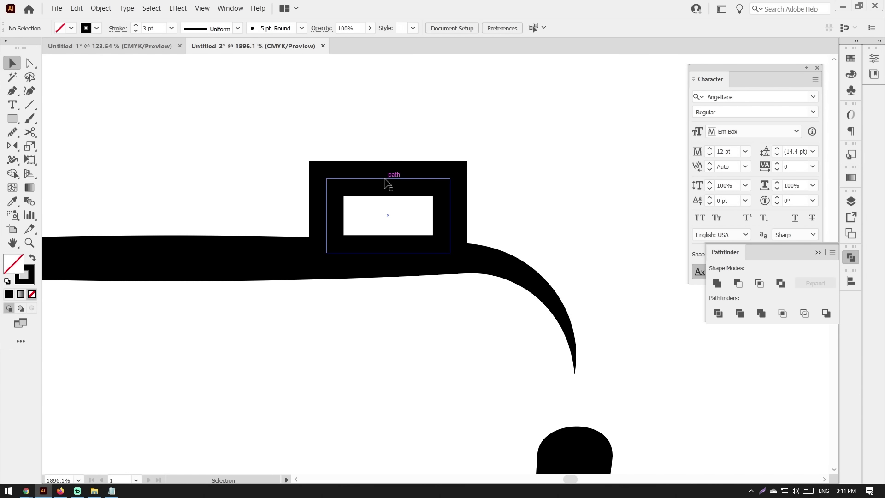
pyautogui.click(385, 179)
# Step: Delete the small rectangle's bottom segment to leave an open-bottomed frame
pyautogui.doubleClick(383, 180)
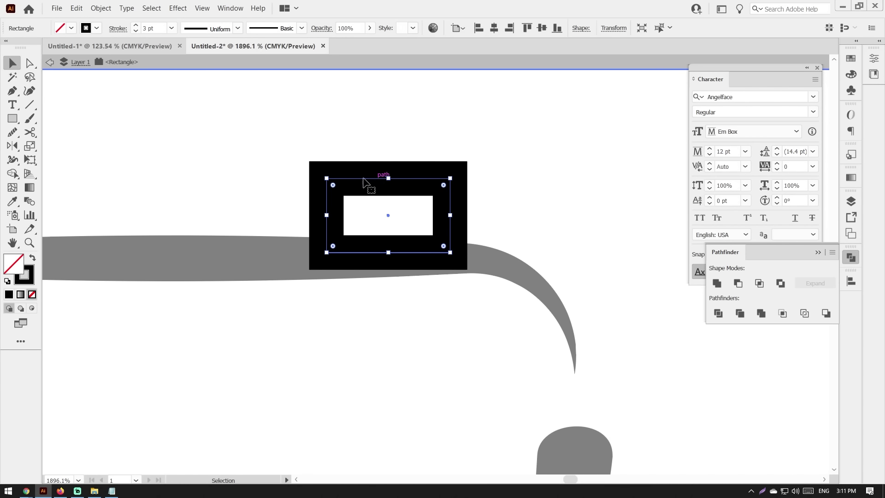
pyautogui.press('a')
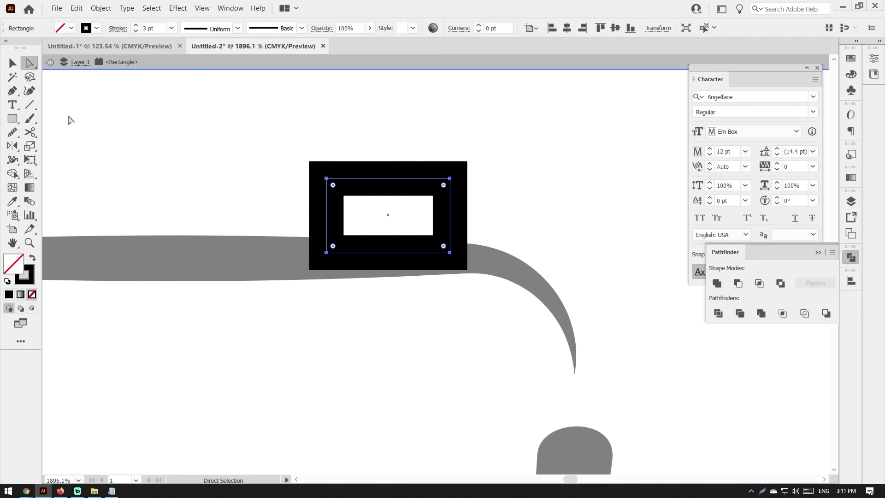
pyautogui.click(412, 223)
pyautogui.press('Delete')
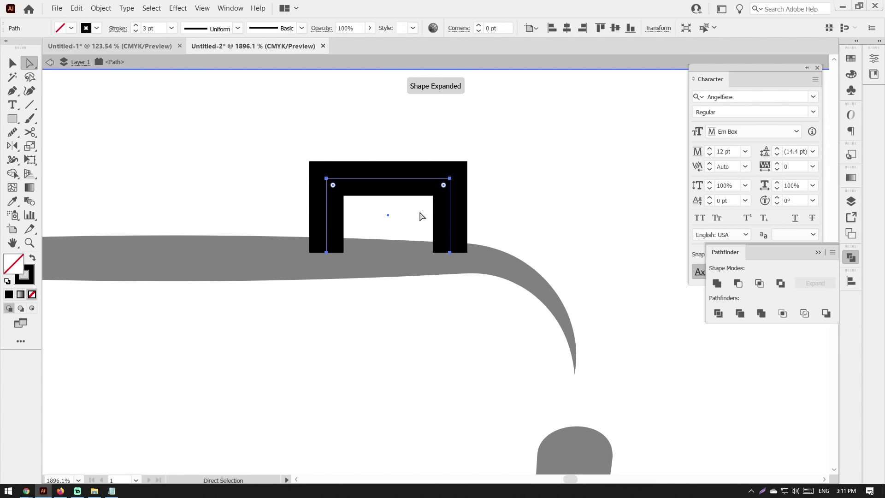
pyautogui.press('v')
pyautogui.click(392, 202)
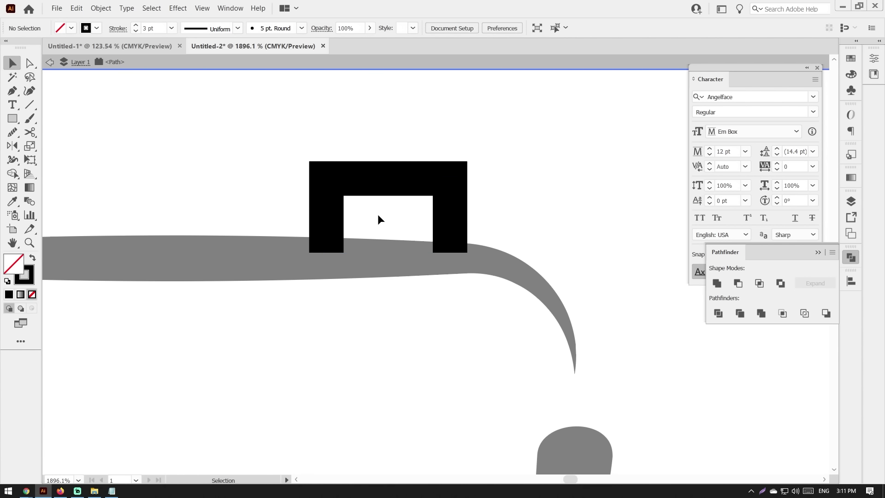
pyautogui.press('Escape')
pyautogui.click(374, 182)
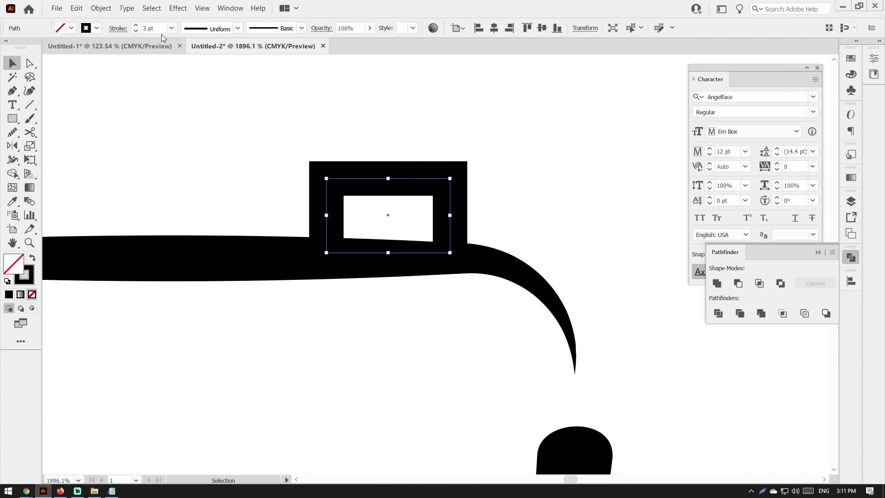
# Step: Set the handle frame to a 2 pt stroke with a tapered elliptical width profile
pyautogui.click(136, 31)
pyautogui.click(238, 28)
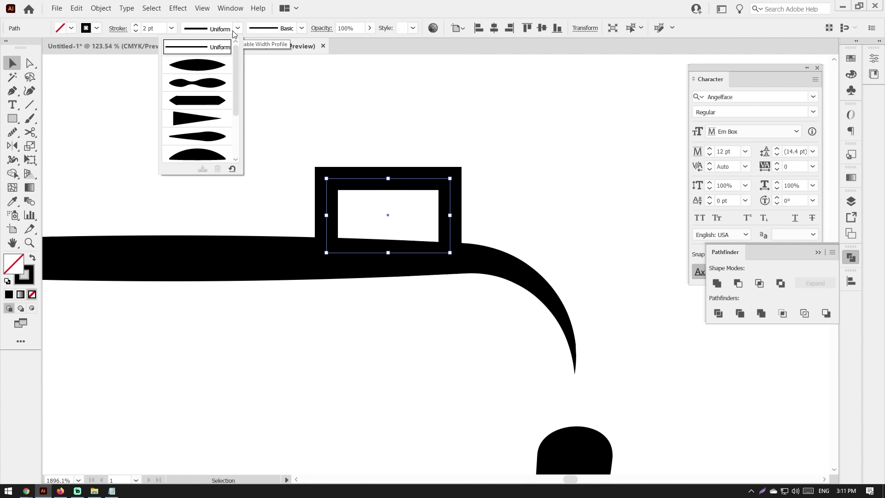
pyautogui.click(210, 63)
pyautogui.click(248, 117)
# Step: Nudge the handle down-left and shorten it by raising its bottom edge
pyautogui.moveTo(422, 183); pyautogui.dragTo(409, 203)
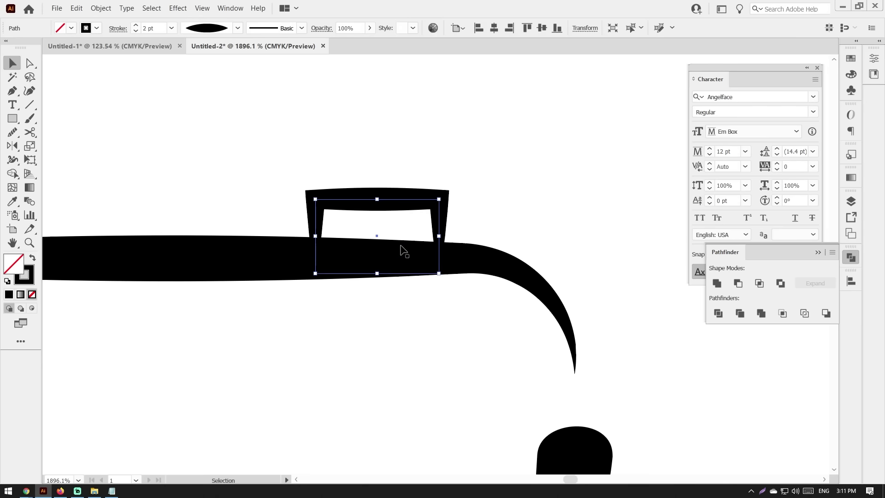
pyautogui.moveTo(378, 273); pyautogui.dragTo(378, 264)
pyautogui.click(352, 226)
pyautogui.click(332, 202)
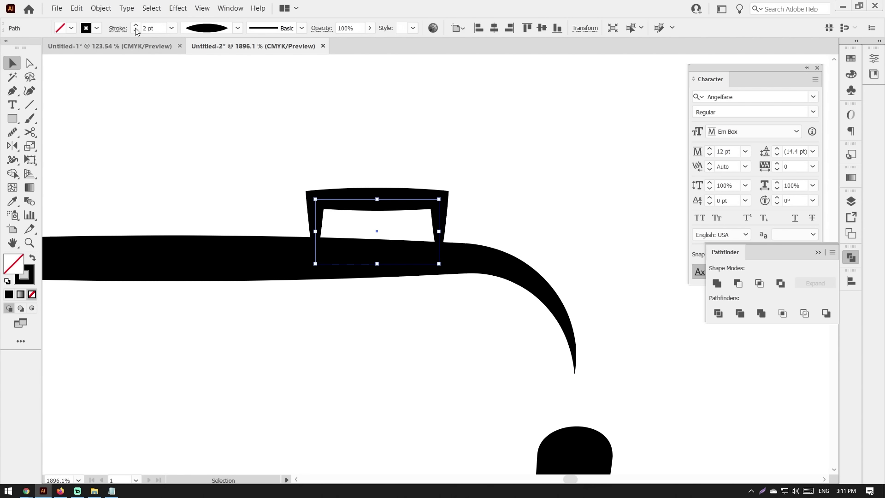
pyautogui.click(234, 142)
pyautogui.keyDown('alt'); pyautogui.scroll(-5, 132, 154); pyautogui.keyUp('alt')
# Step: Draw a small viewfinder rectangle in the camera body's upper-left
pyautogui.keyDown('alt'); pyautogui.scroll(-2, 332, 210); pyautogui.keyUp('alt')
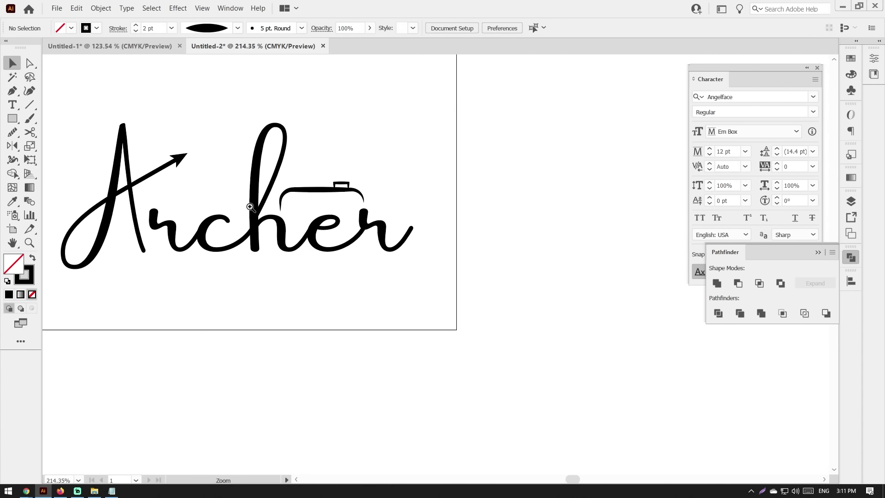
pyautogui.keyDown('alt'); pyautogui.scroll(1, 311, 207); pyautogui.keyUp('alt')
pyautogui.keyDown('alt'); pyautogui.scroll(1, 311, 207); pyautogui.keyUp('alt')
pyautogui.keyDown('alt'); pyautogui.scroll(1, 311, 207); pyautogui.keyUp('alt')
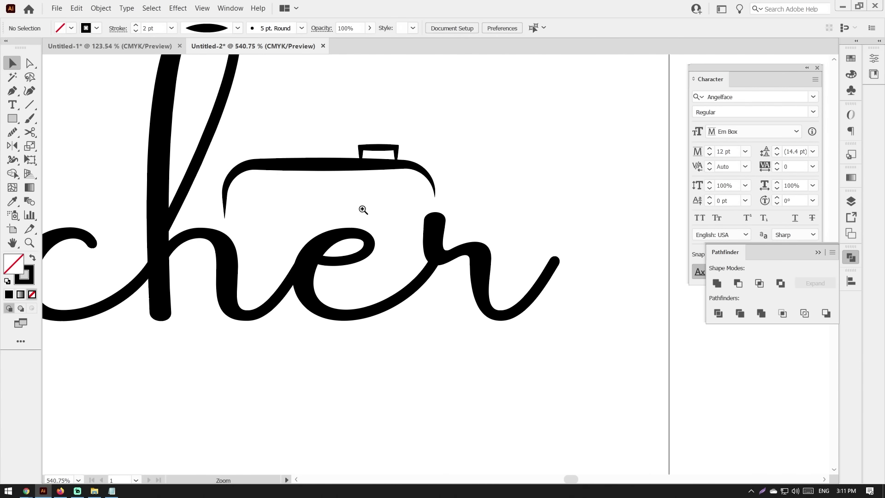
pyautogui.press('m')
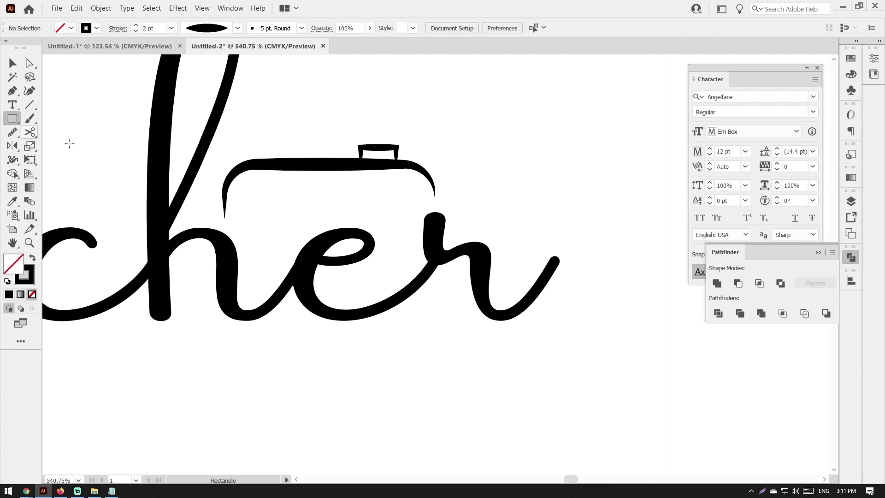
pyautogui.keyDown('alt'); pyautogui.scroll(2, 332, 213); pyautogui.keyUp('alt')
pyautogui.moveTo(243, 182); pyautogui.dragTo(288, 203)
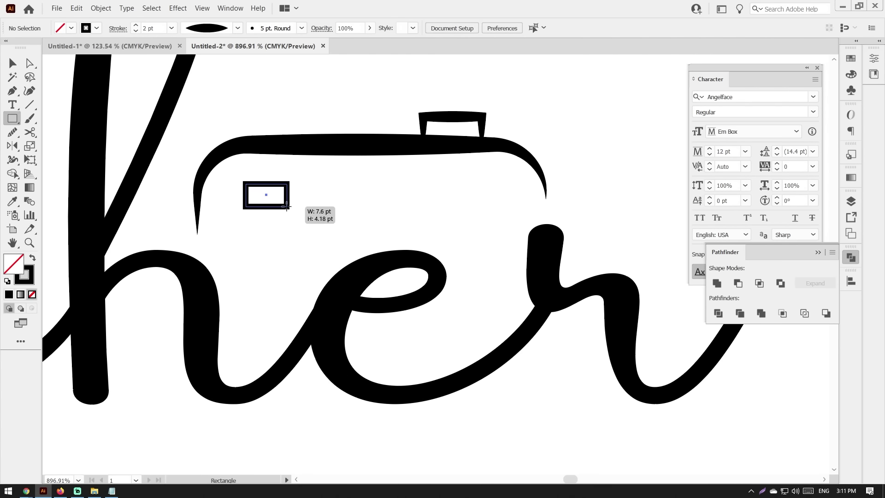
pyautogui.press('v')
pyautogui.click(241, 76)
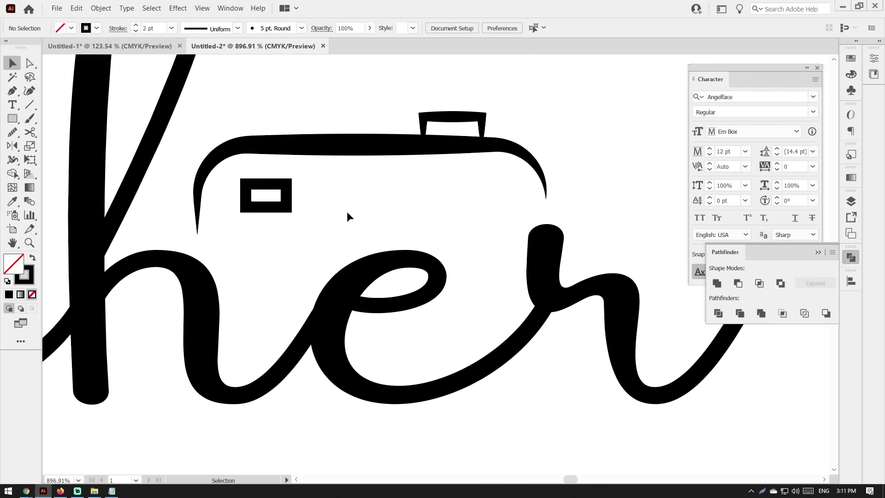
# Step: Round the viewfinder rectangle's corners with its live corner widget
pyautogui.keyDown('alt'); pyautogui.scroll(-5, 331, 210); pyautogui.keyUp('alt')
pyautogui.keyDown('alt'); pyautogui.scroll(6, 299, 162); pyautogui.keyUp('alt')
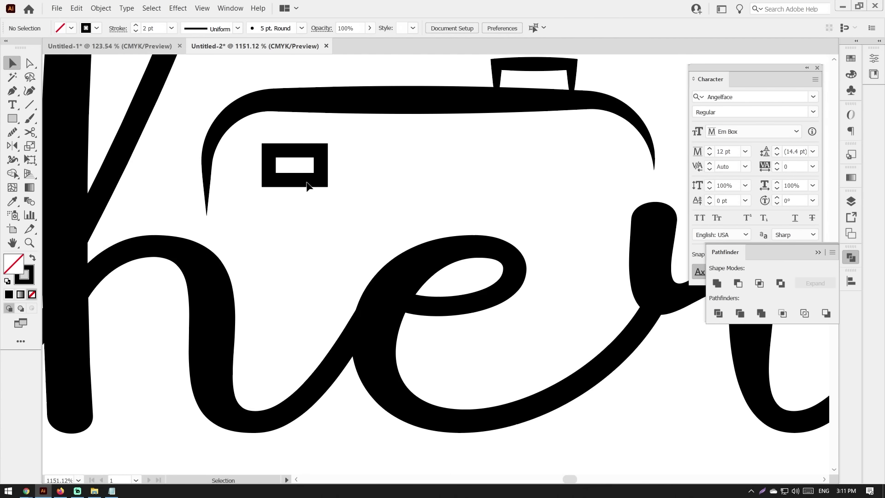
pyautogui.click(295, 180)
pyautogui.keyDown('alt'); pyautogui.scroll(3, 295, 179); pyautogui.keyUp('alt')
pyautogui.moveTo(278, 146); pyautogui.dragTo(270, 138)
pyautogui.keyDown('alt'); pyautogui.scroll(-5, 342, 123); pyautogui.keyUp('alt')
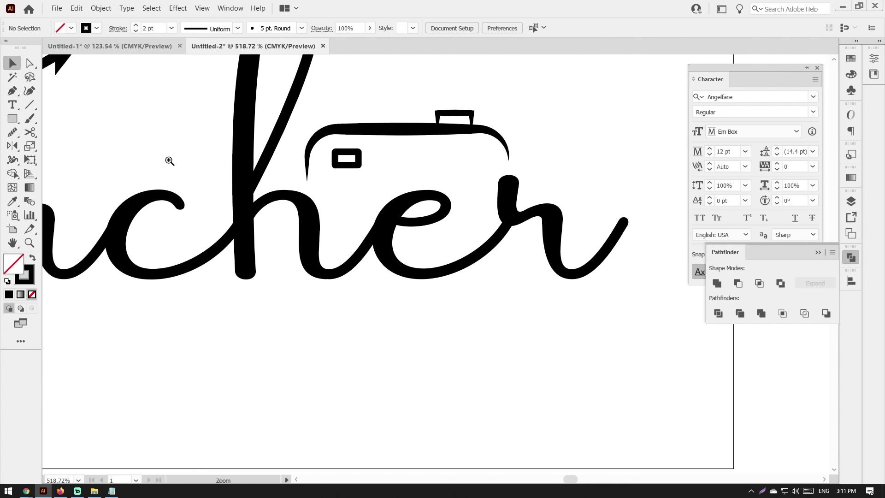
pyautogui.keyDown('alt'); pyautogui.scroll(-2, 304, 197); pyautogui.keyUp('alt')
pyautogui.keyDown('alt'); pyautogui.scroll(1, 455, 203); pyautogui.keyUp('alt')
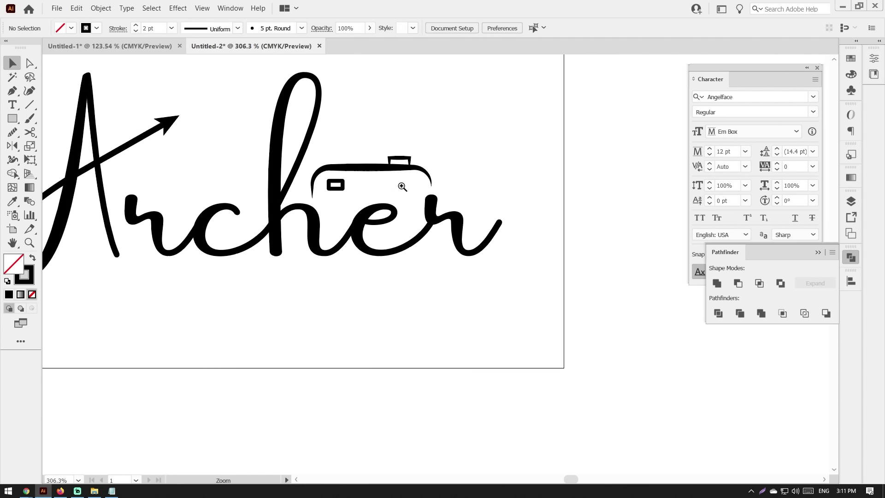
pyautogui.keyDown('alt'); pyautogui.scroll(3, 405, 187); pyautogui.keyUp('alt')
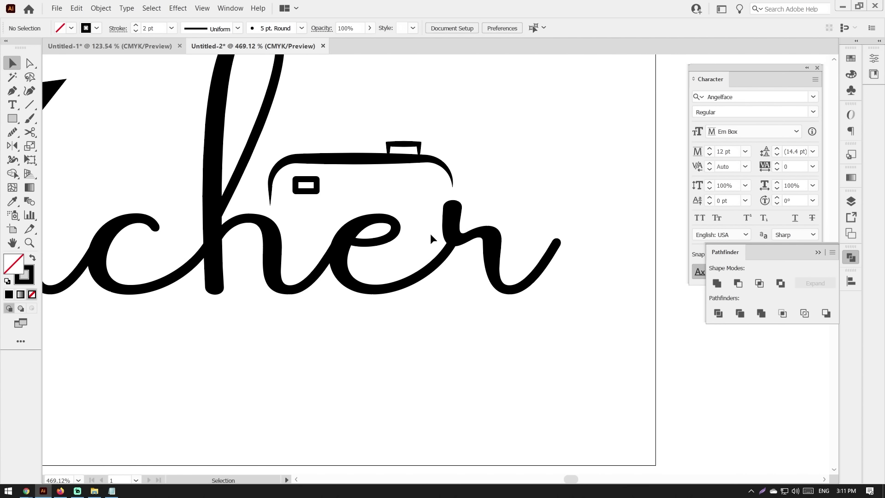
# Step: Draw a circle over the letter e and shift the camera artwork slightly right
pyautogui.moveTo(12, 119); pyautogui.dragTo(56, 145)
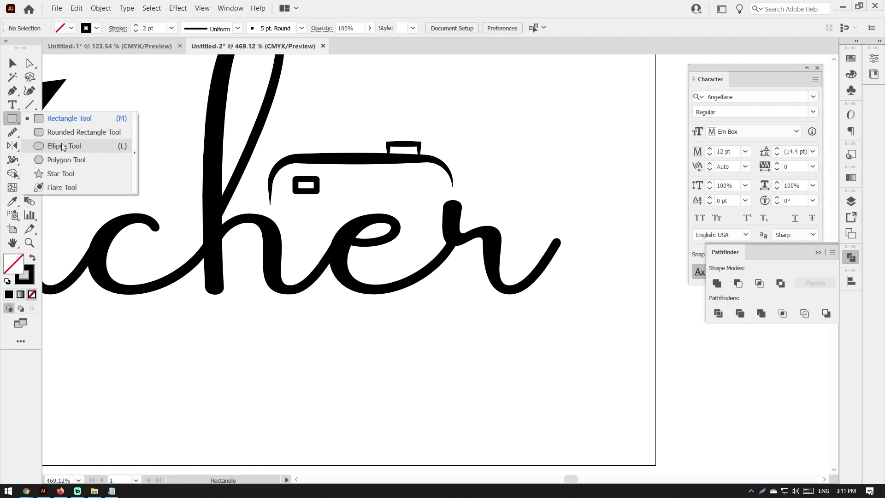
pyautogui.keyDown('alt'); pyautogui.scroll(2, 388, 228); pyautogui.keyUp('alt')
pyautogui.moveTo(305, 189); pyautogui.dragTo(435, 299)
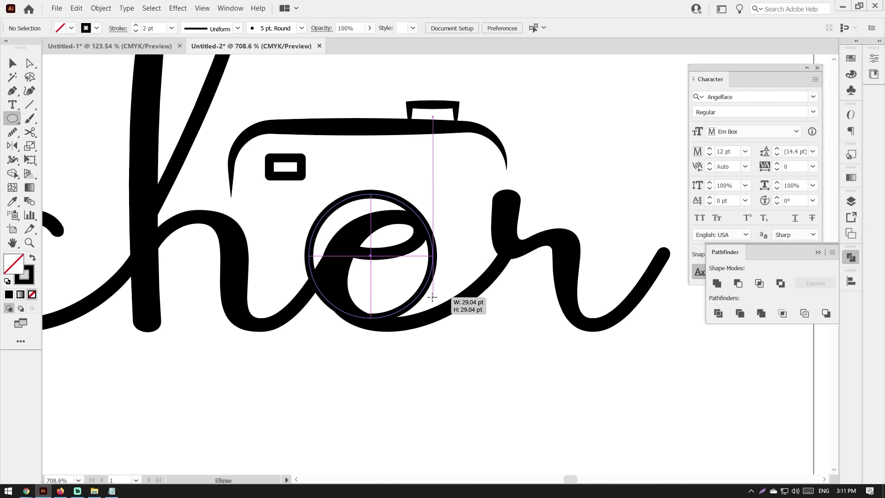
pyautogui.press('v')
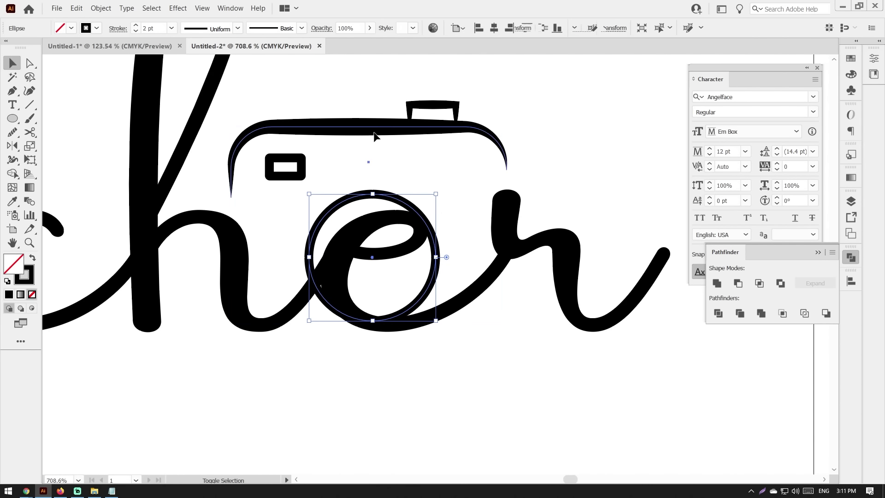
pyautogui.click(371, 132)
pyautogui.click(423, 183)
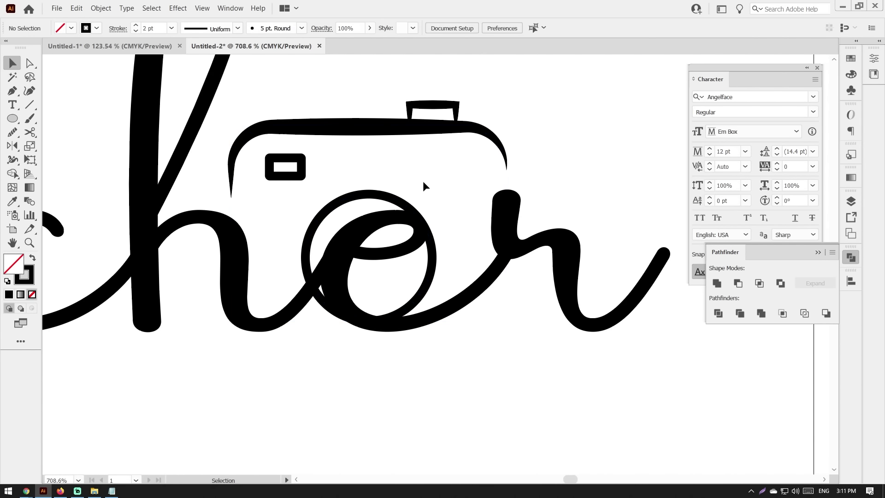
pyautogui.moveTo(400, 206); pyautogui.dragTo(400, 191)
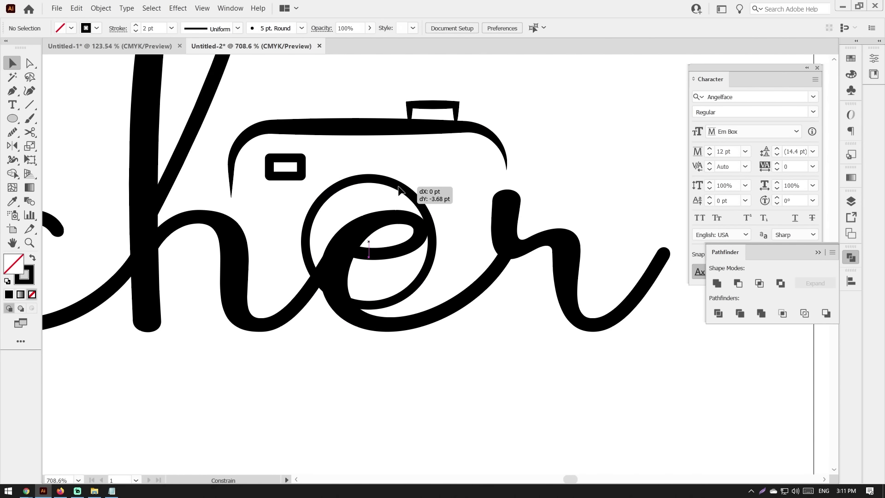
pyautogui.moveTo(276, 99)
pyautogui.mouseDown()
pyautogui.moveTo(442, 191)
pyautogui.moveTo(411, 188)
pyautogui.mouseUp()
pyautogui.click(395, 178)
pyautogui.click(458, 228)
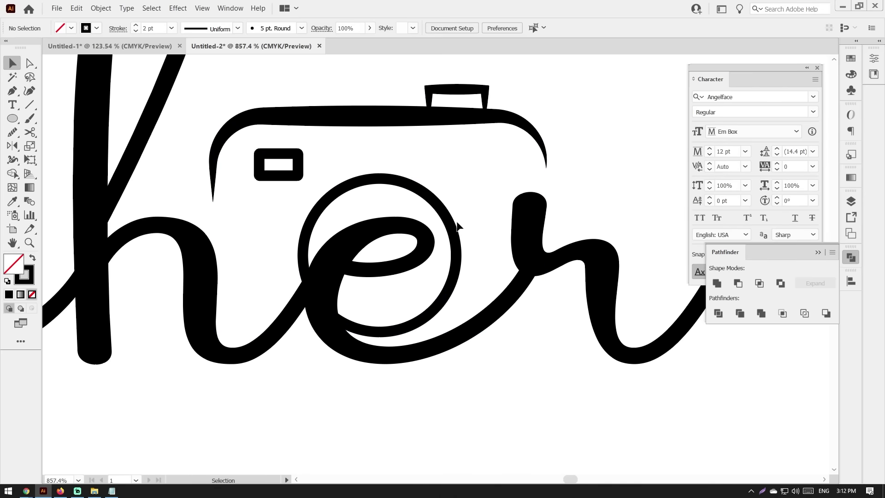
# Step: Cut the circle at its left and right points and delete the lower half
pyautogui.scroll(1, 488, 239)
pyautogui.click(451, 236)
pyautogui.press('c')
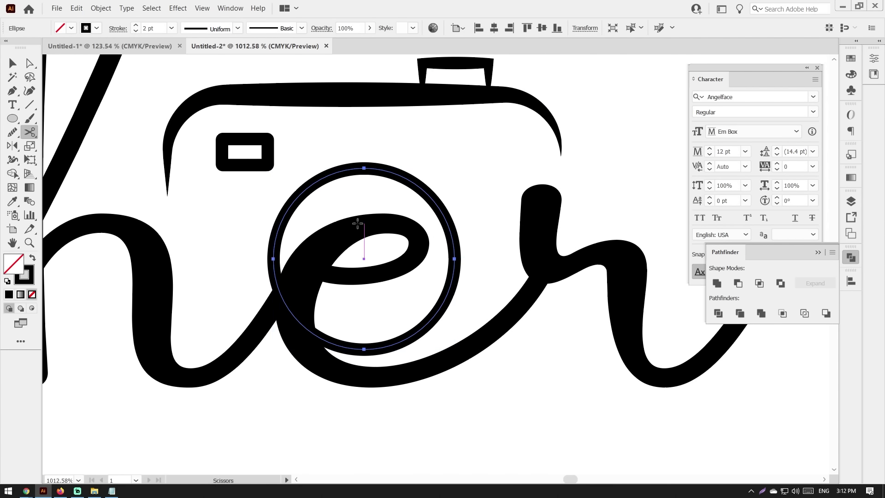
pyautogui.click(273, 258)
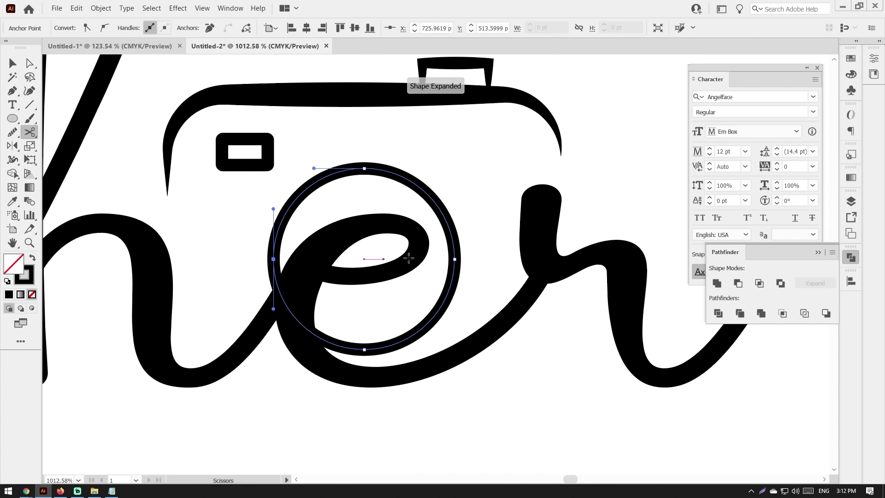
pyautogui.click(455, 259)
pyautogui.press('v')
pyautogui.click(468, 273)
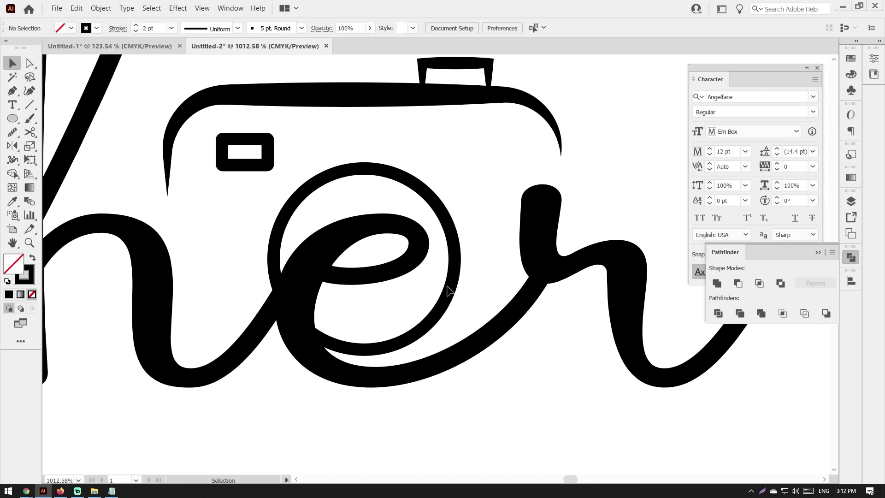
pyautogui.click(450, 293)
pyautogui.press('Delete')
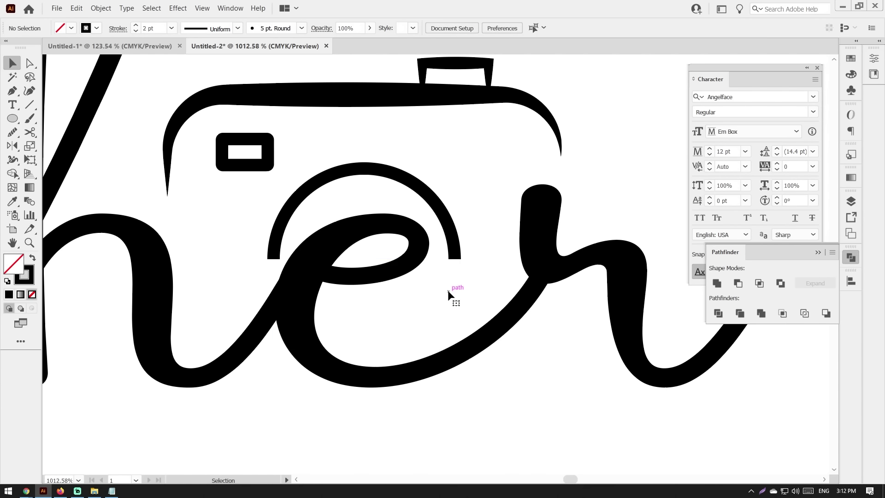
# Step: Give the remaining arc a 3 pt stroke with a tapered width profile
pyautogui.click(375, 172)
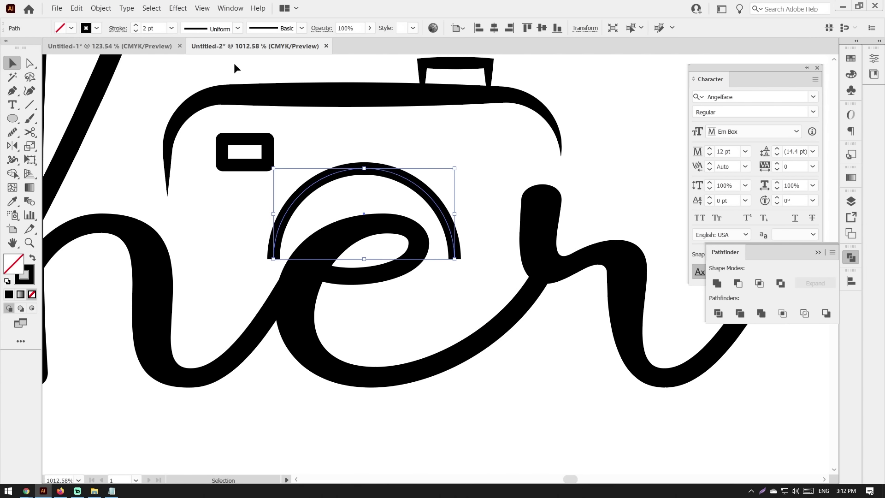
pyautogui.doubleClick(137, 27)
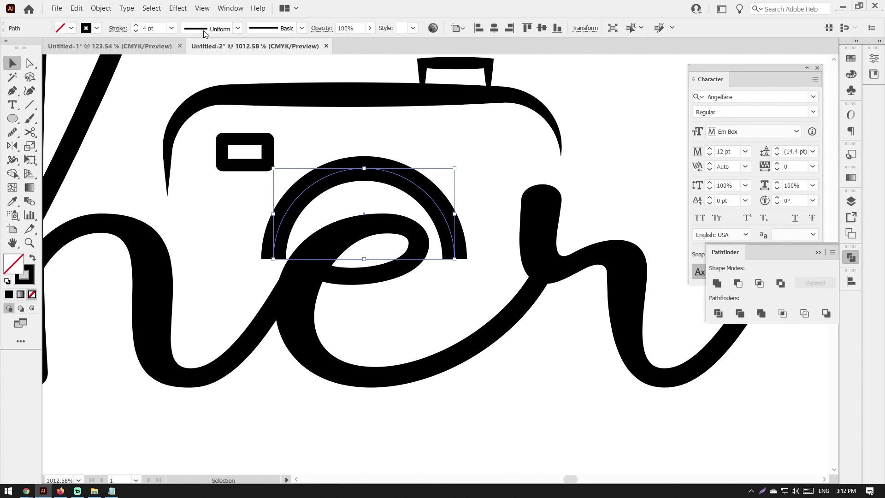
pyautogui.click(205, 32)
pyautogui.click(210, 67)
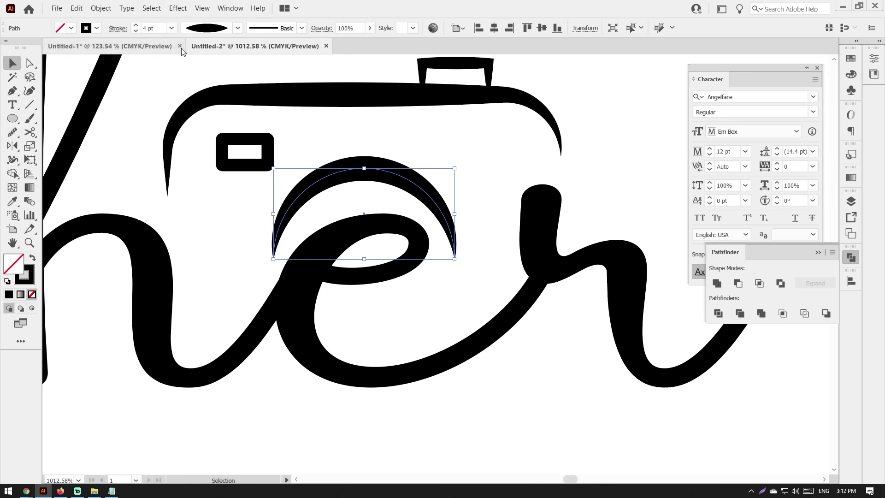
pyautogui.click(135, 31)
# Step: Type 'Photos' below the Archer script and enlarge it
pyautogui.click(405, 157)
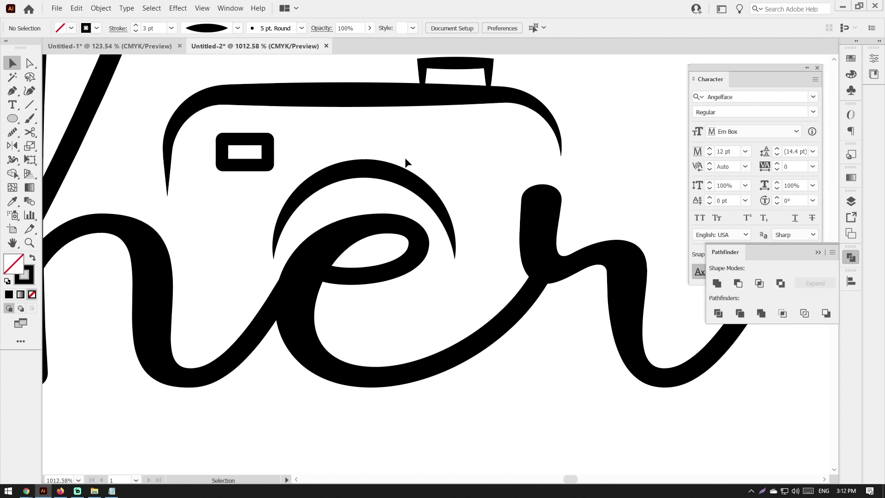
pyautogui.keyDown('ctrl'); pyautogui.keyDown('alt'); pyautogui.click(369, 147); pyautogui.keyUp('alt'); pyautogui.keyUp('ctrl')
pyautogui.moveTo(395, 149); pyautogui.dragTo(452, 165)
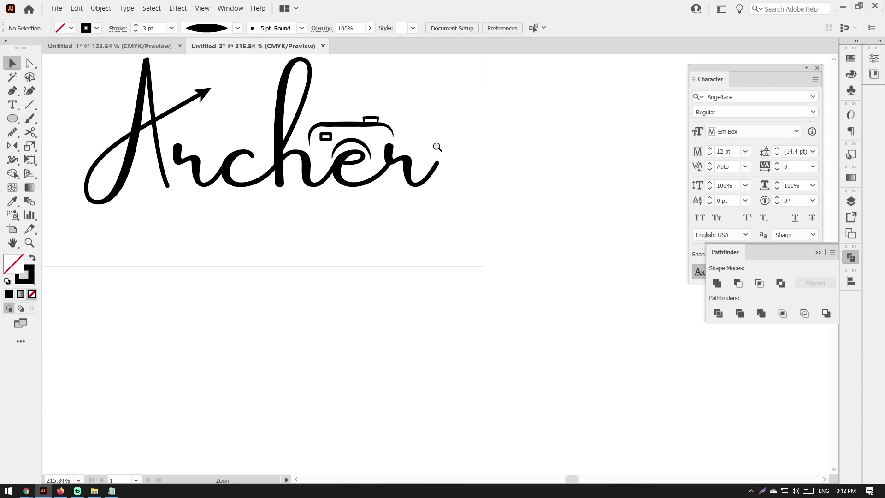
pyautogui.moveTo(371, 222); pyautogui.dragTo(329, 214)
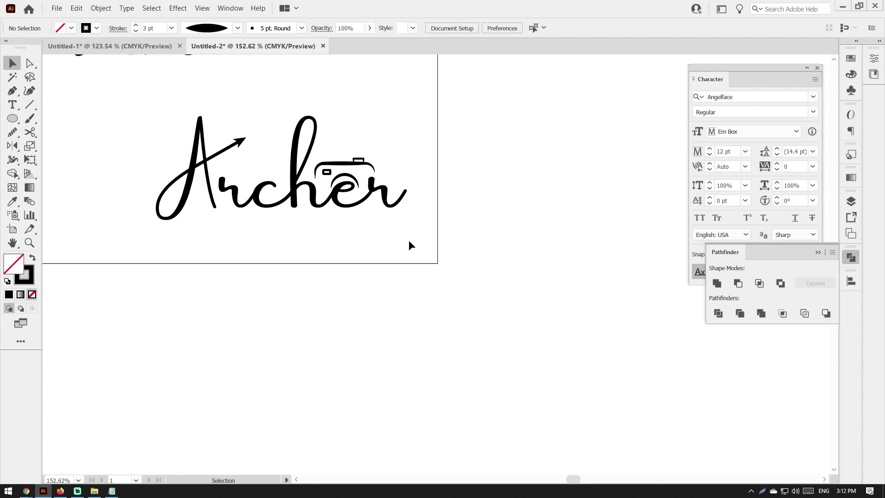
pyautogui.click(12, 104)
pyautogui.click(240, 244)
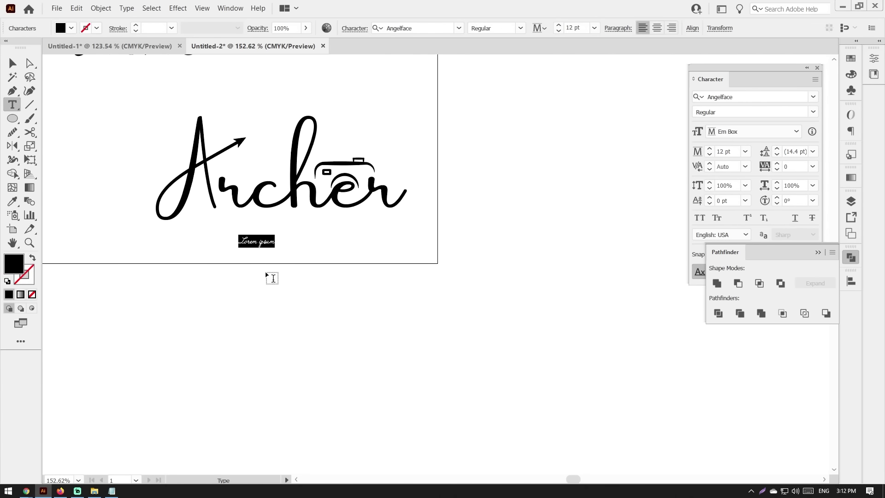
pyautogui.write('Photo')
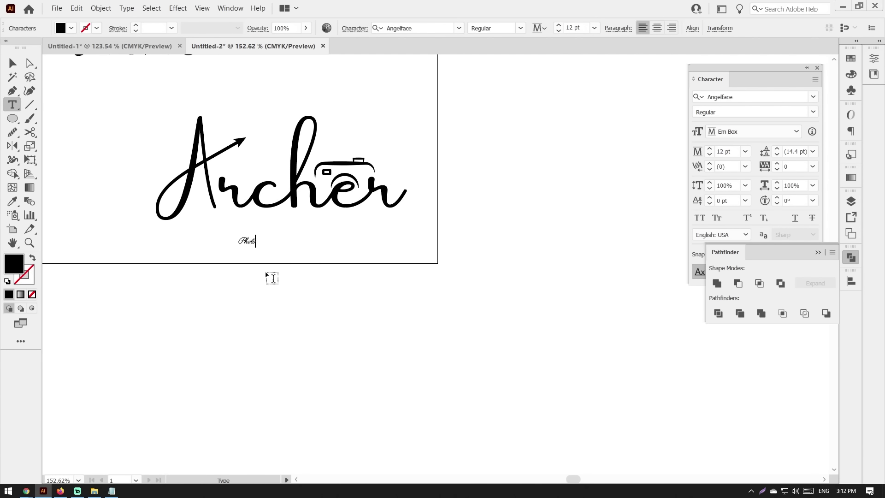
pyautogui.write('s')
pyautogui.press('Escape')
pyautogui.moveTo(259, 256); pyautogui.dragTo(361, 298)
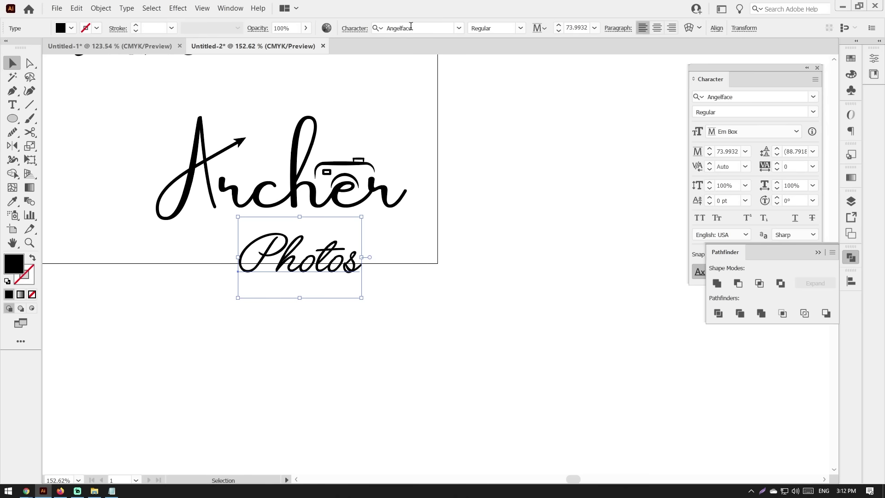
# Step: Set the Photos text to the Dinamit font and shrink it to fit under Archer
pyautogui.click(459, 28)
pyautogui.click(404, 66)
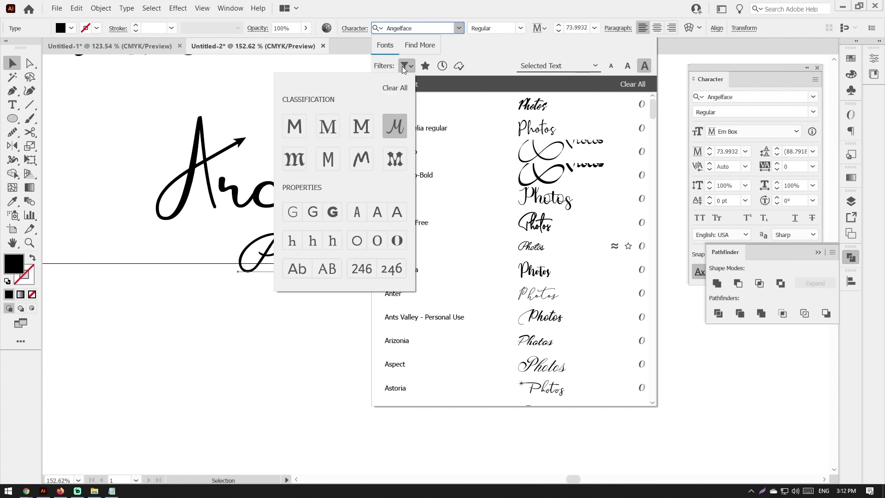
pyautogui.click(396, 92)
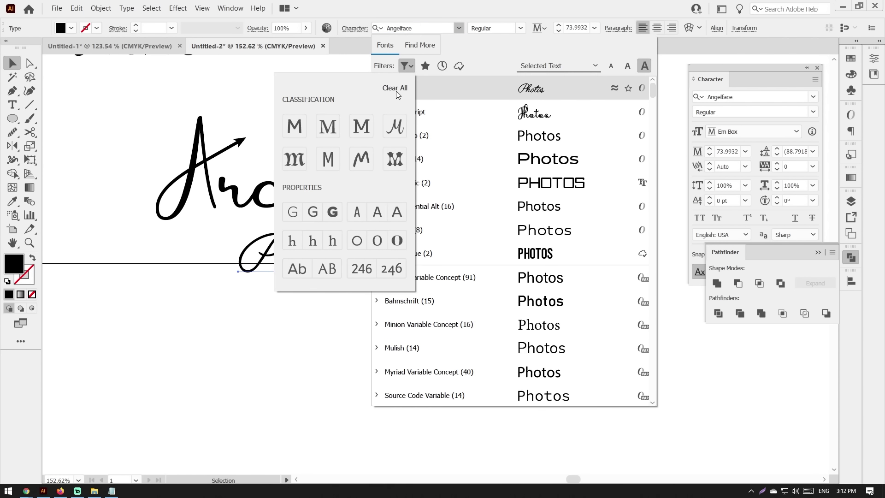
pyautogui.click(502, 159)
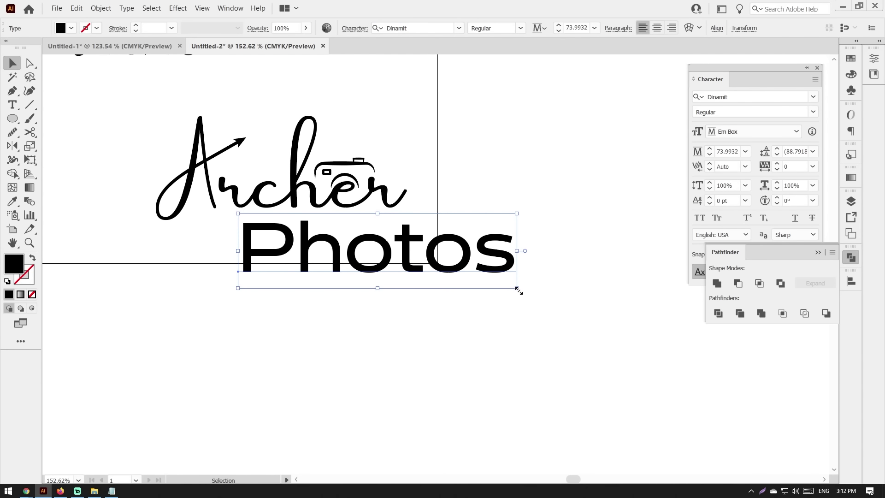
pyautogui.moveTo(518, 291); pyautogui.dragTo(354, 247)
pyautogui.scroll(2, 395, 256)
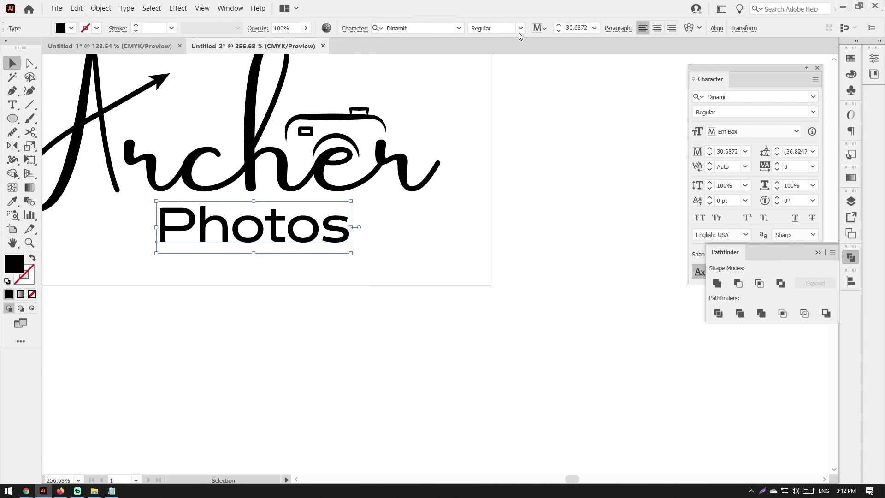
pyautogui.click(520, 28)
pyautogui.click(496, 116)
# Step: Make the text All Caps in Dinamit SemiBold and place it under Archer
pyautogui.click(700, 218)
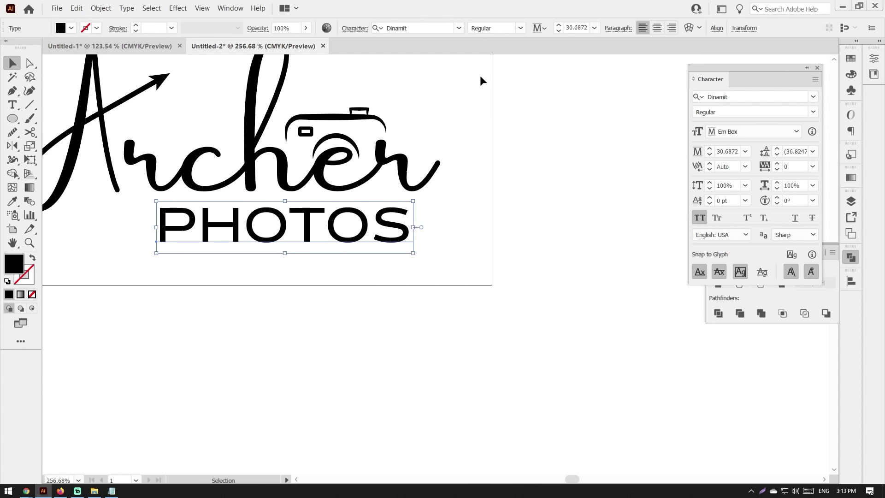
pyautogui.moveTo(415, 228); pyautogui.dragTo(357, 228)
pyautogui.click(518, 28)
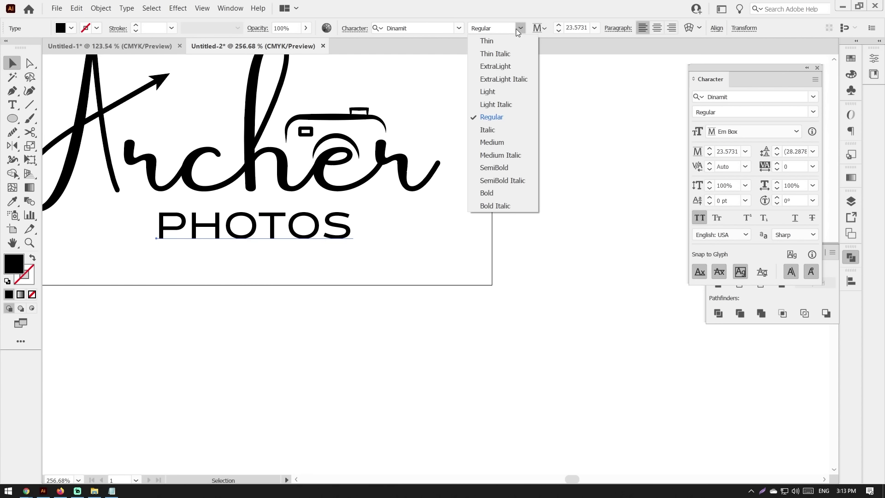
pyautogui.click(497, 167)
pyautogui.moveTo(337, 234); pyautogui.dragTo(365, 229)
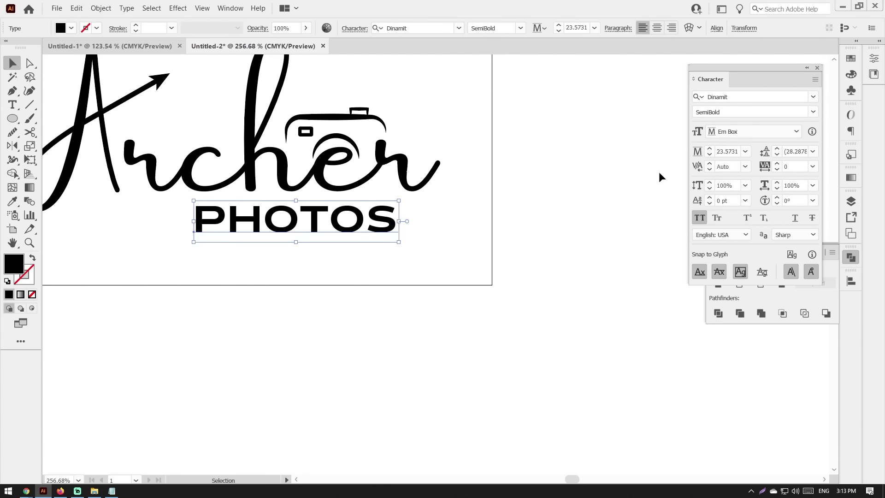
# Step: Set PHOTOS tracking to 200 and align it with Archer's right end
pyautogui.click(813, 166)
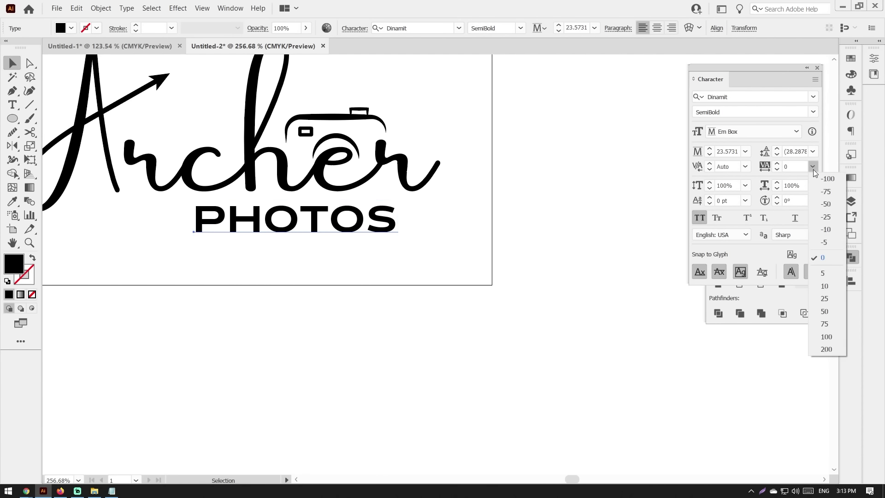
pyautogui.click(828, 351)
pyautogui.moveTo(419, 231); pyautogui.dragTo(461, 221)
pyautogui.click(483, 213)
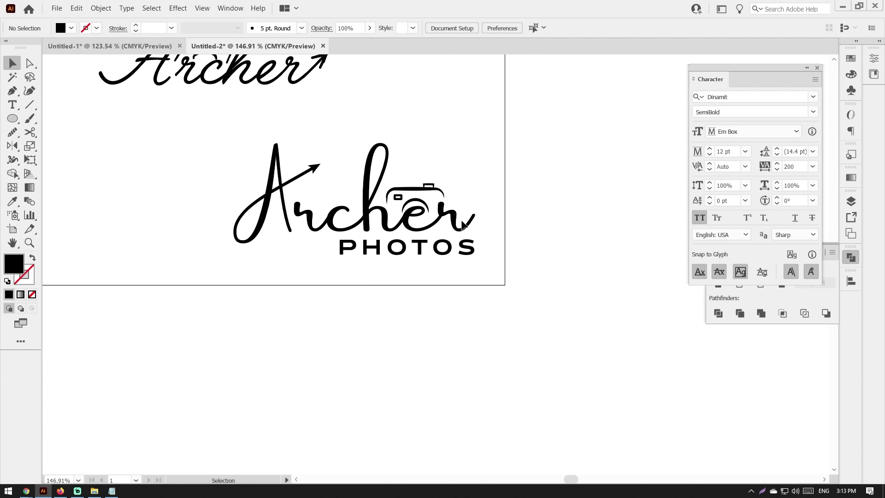
# Step: Expand the camera's lens arc stroke into a filled shape
pyautogui.scroll(2, 420, 189)
pyautogui.click(430, 216)
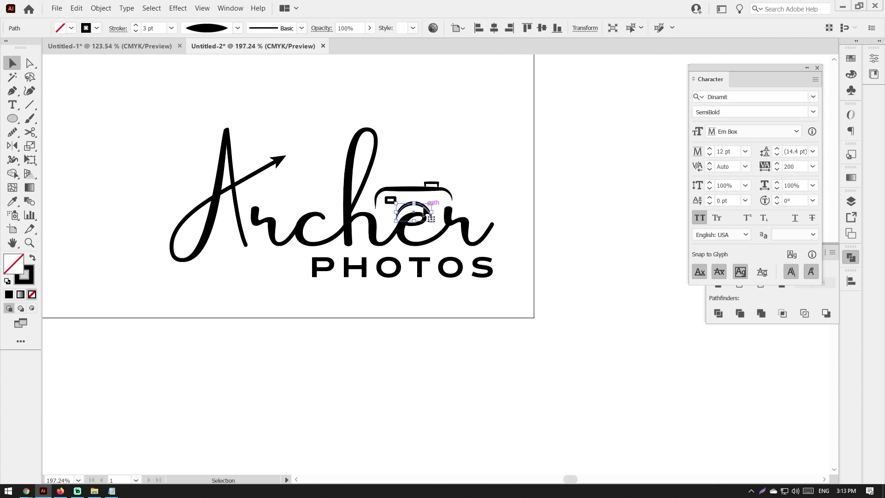
pyautogui.click(100, 8)
pyautogui.click(129, 125)
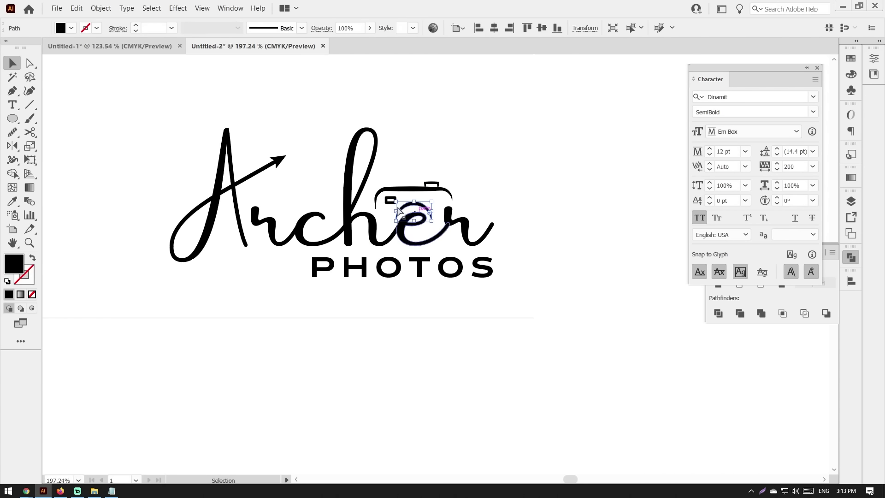
pyautogui.scroll(3, 387, 201)
# Step: Thin the viewfinder rectangle's outline, then expand it into a filled shape
pyautogui.click(386, 199)
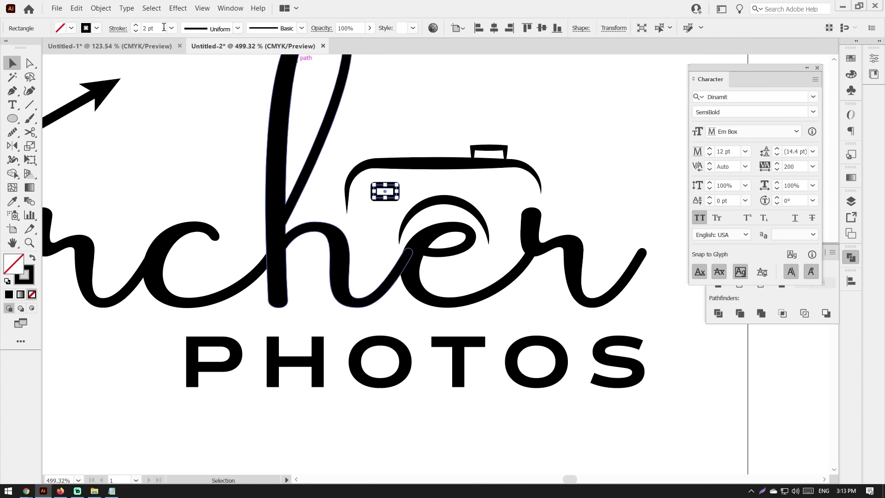
pyautogui.click(136, 31)
pyautogui.click(369, 205)
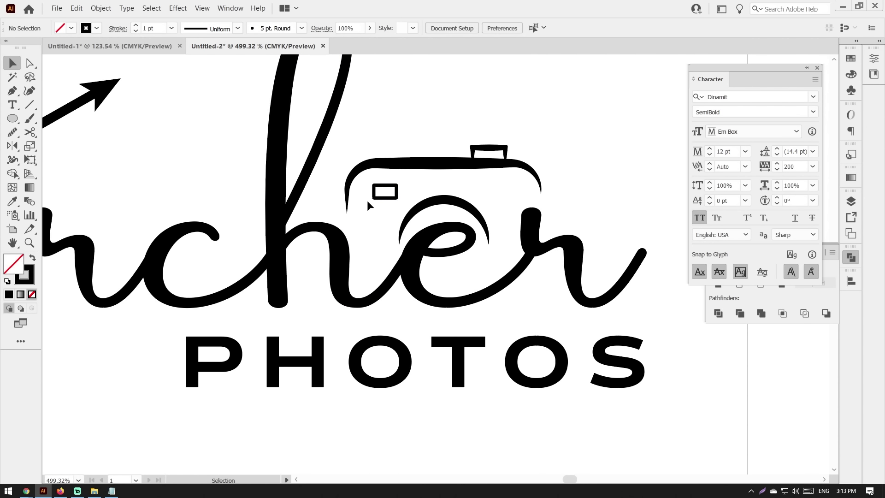
pyautogui.click(101, 8)
pyautogui.click(109, 116)
pyautogui.click(85, 183)
# Step: Expand the shutter button and the camera body arc into filled shapes
pyautogui.click(477, 141)
pyautogui.click(104, 8)
pyautogui.click(121, 122)
pyautogui.click(526, 162)
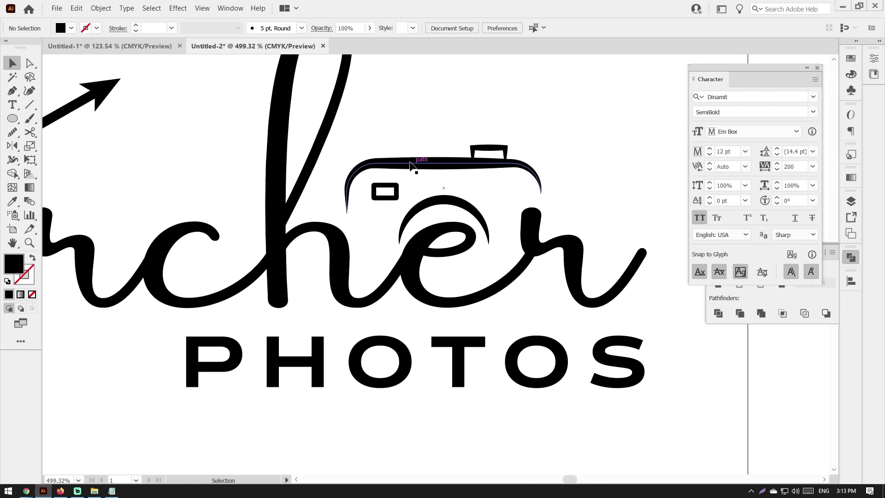
pyautogui.click(100, 7)
pyautogui.click(120, 127)
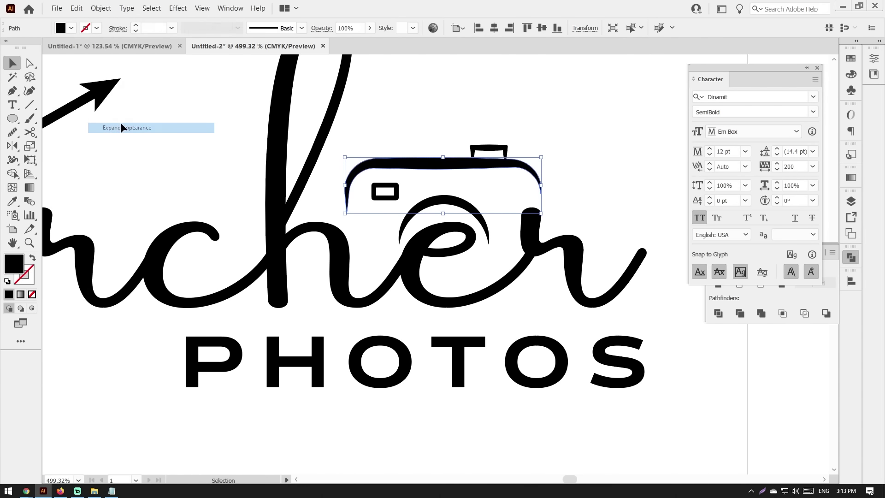
# Step: Group the camera pieces, then group them with the Archer script
pyautogui.moveTo(490, 206); pyautogui.dragTo(504, 154)
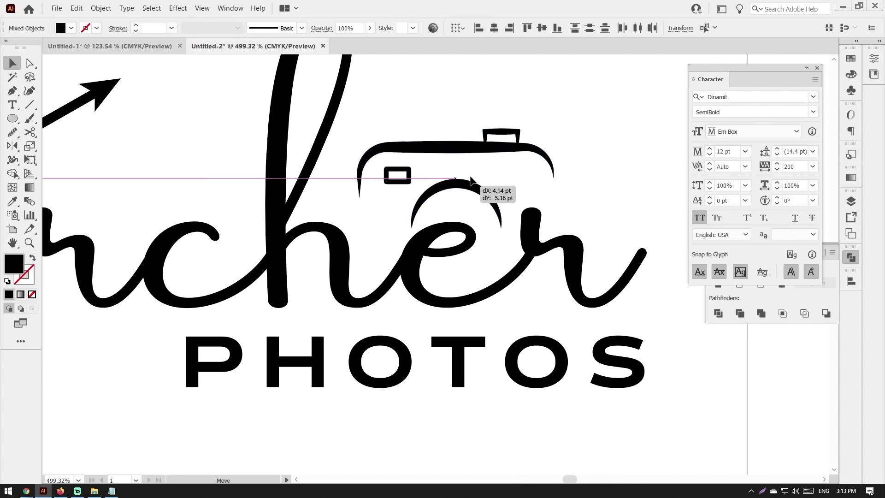
pyautogui.hotkey('ctrl', '8')
pyautogui.keyDown('alt'); pyautogui.scroll(-3, 454, 203); pyautogui.keyUp('alt')
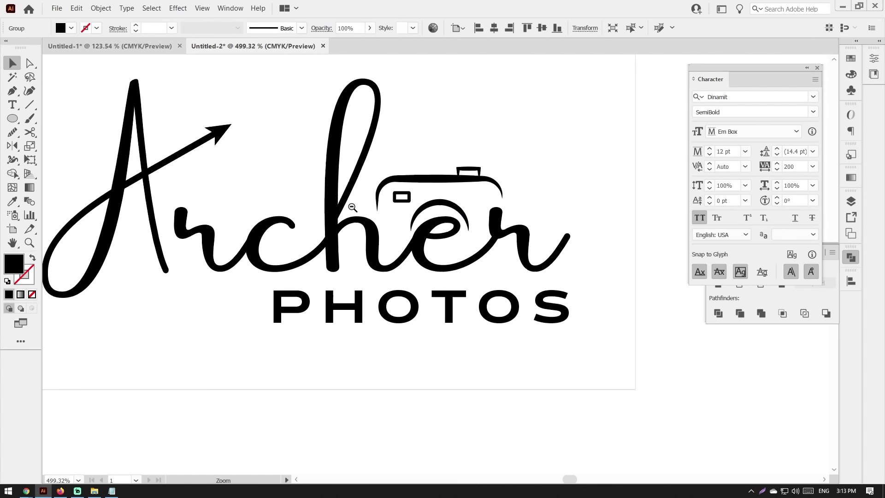
pyautogui.keyDown('alt'); pyautogui.scroll(-2, 373, 212); pyautogui.keyUp('alt')
pyautogui.click(372, 212)
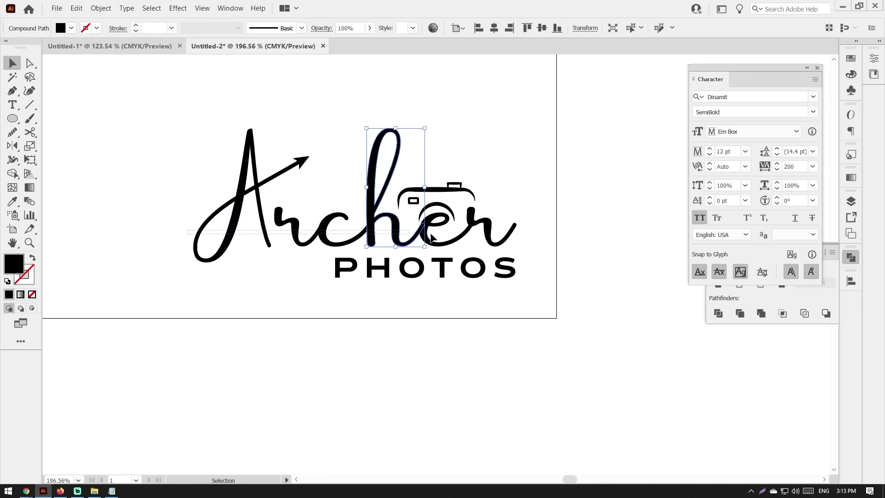
pyautogui.hotkey('ctrl', 'a')
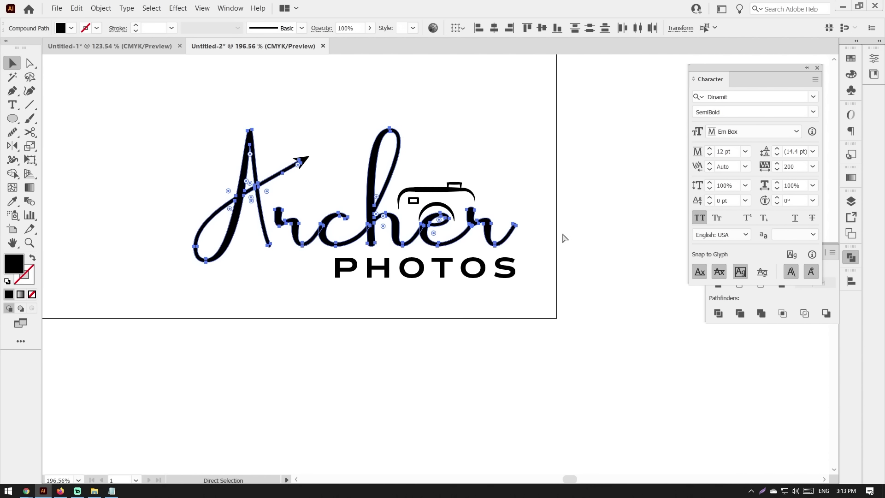
pyautogui.hotkey('ctrl', 'g')
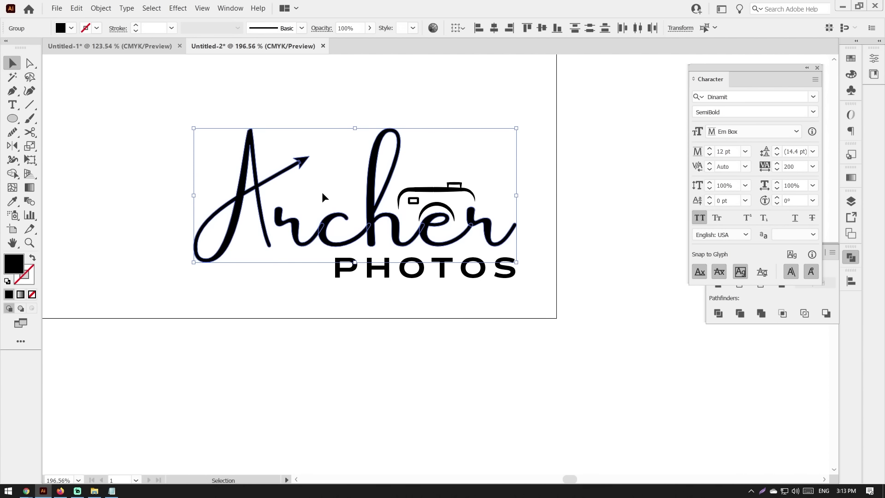
pyautogui.scroll(-5, 195, 225)
# Step: Fill the Archer script logo with the light green swatch
pyautogui.moveTo(210, 165); pyautogui.dragTo(454, 167)
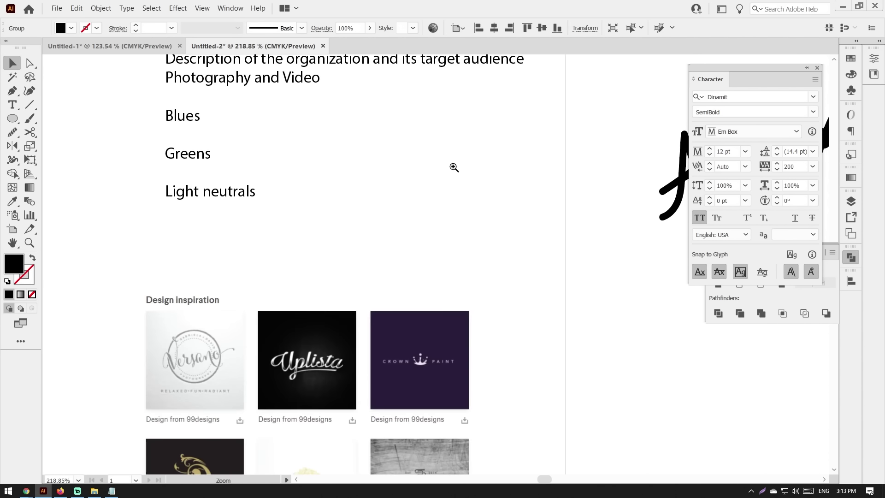
pyautogui.scroll(-5, 233, 218)
pyautogui.scroll(3, 234, 211)
pyautogui.scroll(2, 451, 289)
pyautogui.moveTo(450, 288); pyautogui.dragTo(337, 226)
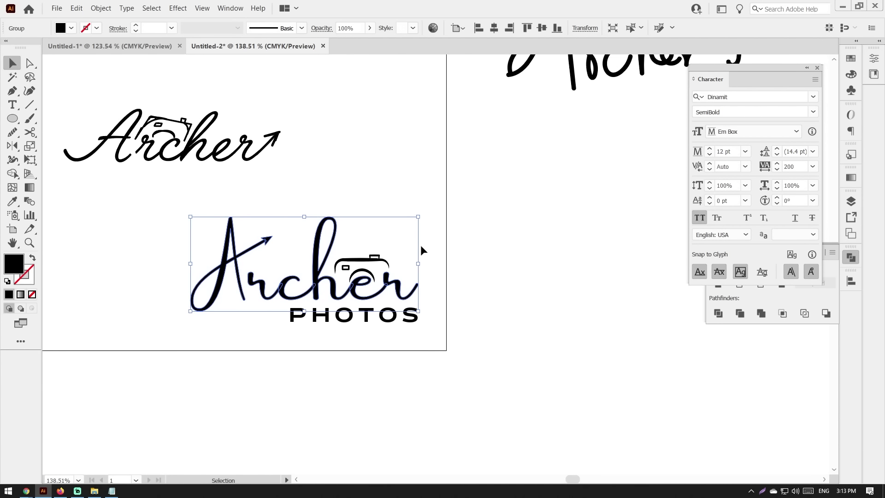
pyautogui.click(850, 75)
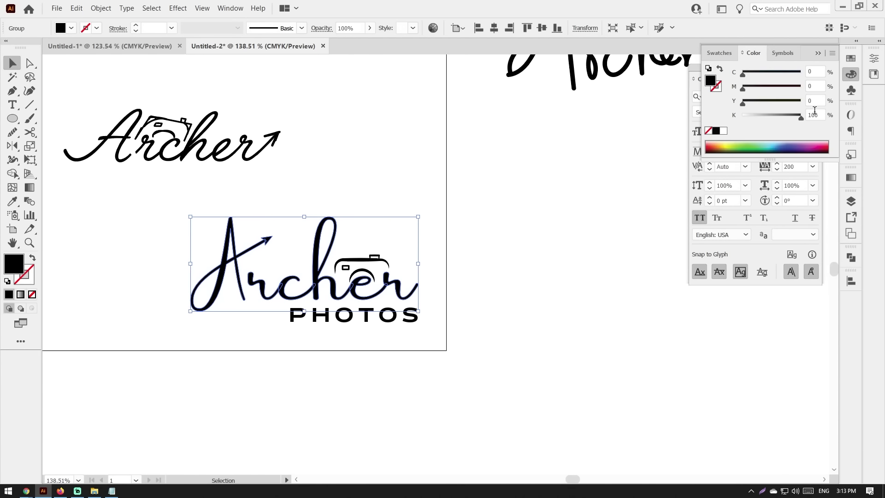
pyautogui.click(851, 64)
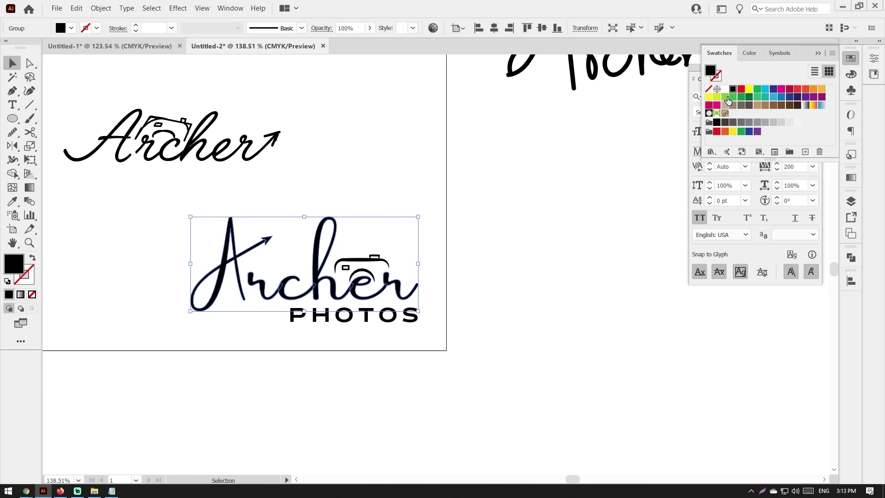
pyautogui.click(725, 97)
pyautogui.click(449, 249)
# Step: Try darker greens on the Archer logo, then revert to the light green
pyautogui.scroll(1, 337, 295)
pyautogui.scroll(1, 338, 295)
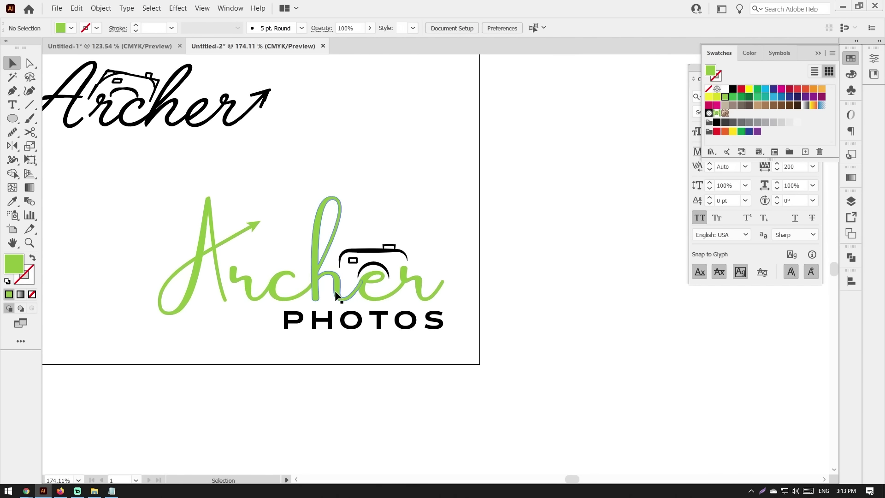
pyautogui.click(338, 296)
pyautogui.click(733, 97)
pyautogui.click(513, 206)
pyautogui.hotkey('ctrl', 'z')
pyautogui.click(438, 257)
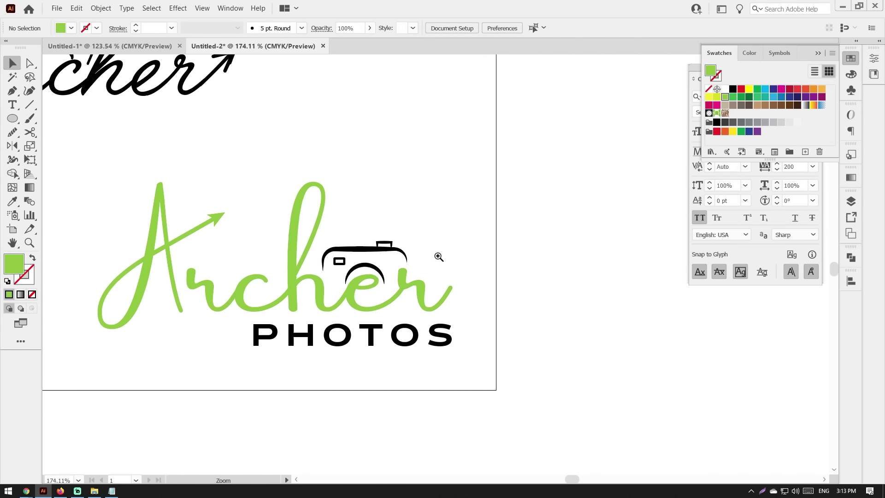
# Step: Fill the camera icon with dark grey and eyedropper that grey onto PHOTOS
pyautogui.click(374, 271)
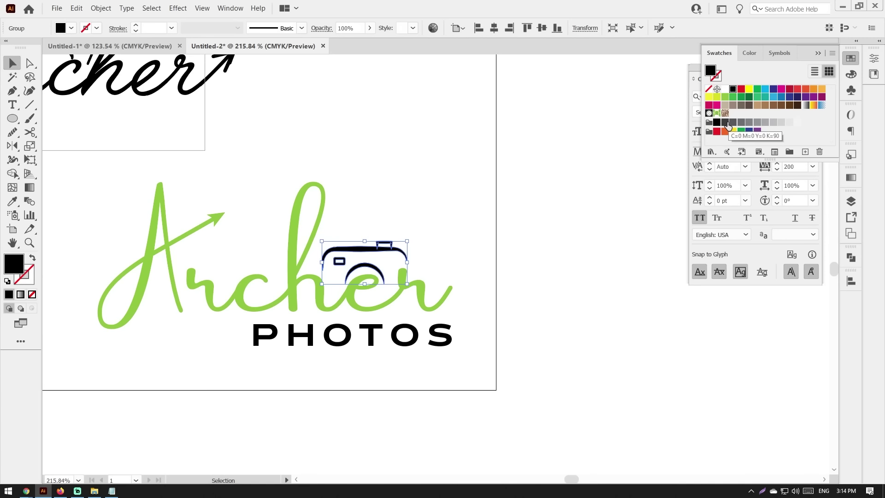
pyautogui.click(733, 122)
pyautogui.click(501, 218)
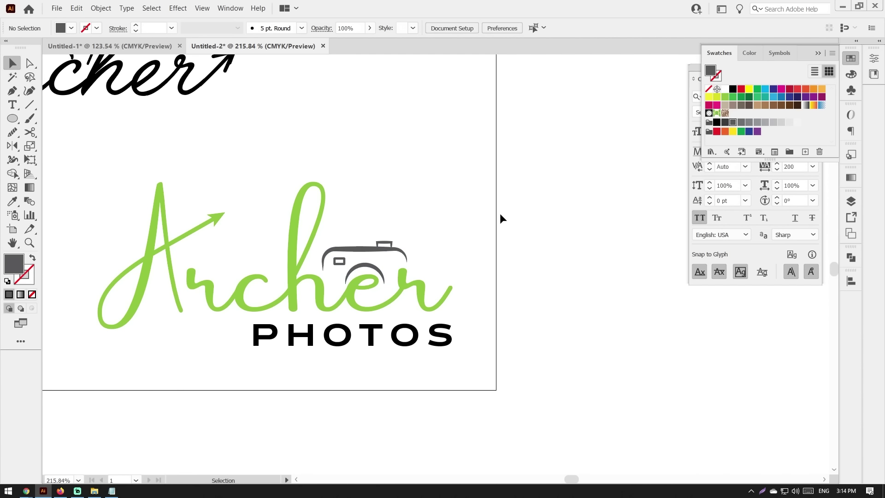
pyautogui.click(369, 351)
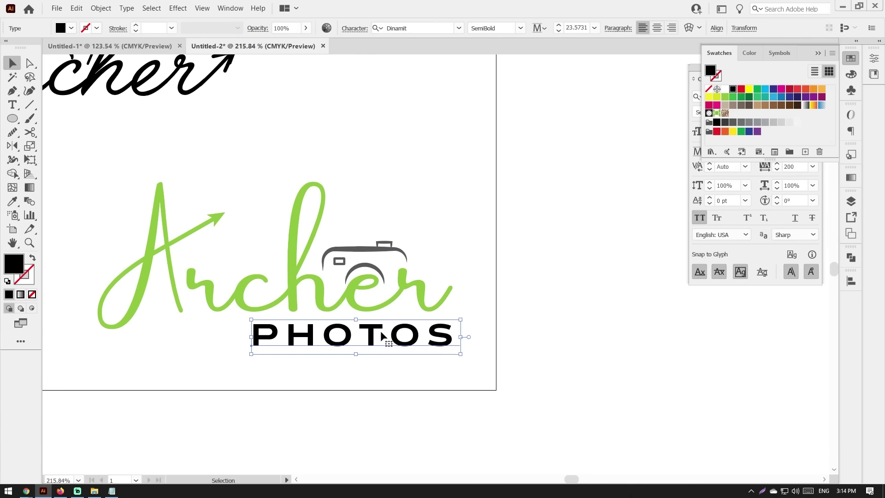
pyautogui.press('i')
pyautogui.click(355, 244)
pyautogui.press('v')
pyautogui.click(437, 237)
# Step: Set the PHOTOS text to the Medium font weight
pyautogui.scroll(-3, 437, 237)
pyautogui.scroll(-2, 454, 320)
pyautogui.scroll(2, 393, 307)
pyautogui.scroll(2, 355, 289)
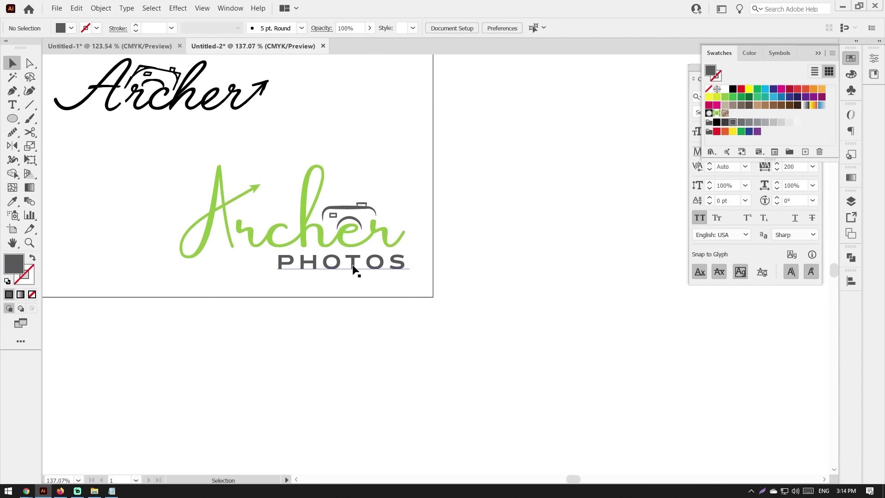
pyautogui.click(355, 263)
pyautogui.click(523, 29)
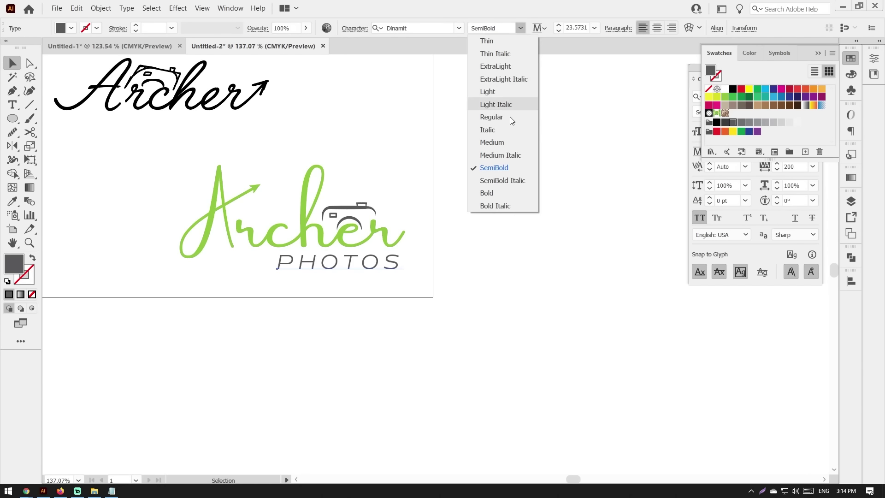
pyautogui.click(496, 139)
pyautogui.click(459, 263)
pyautogui.scroll(-2, 458, 264)
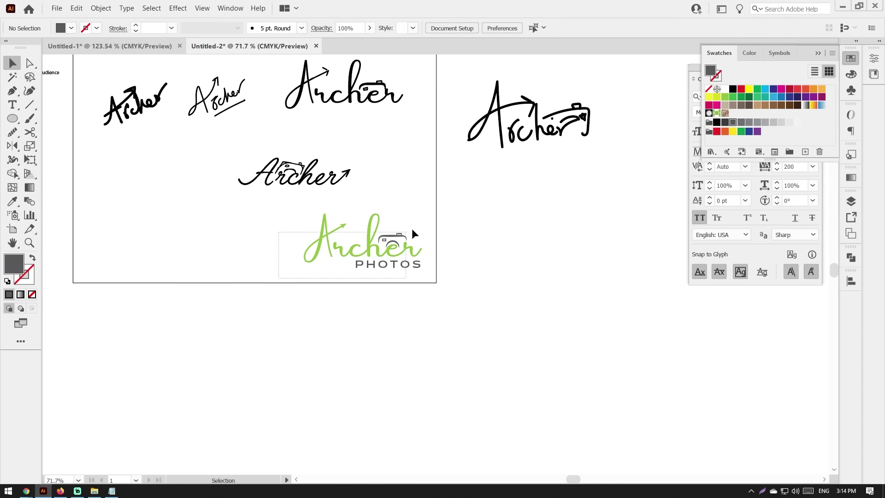
# Step: Move the green Archer Photos logo off the artboard to the lower right
pyautogui.click(445, 214)
pyautogui.hscroll(3, 350, 199)
pyautogui.moveTo(257, 187); pyautogui.dragTo(439, 273)
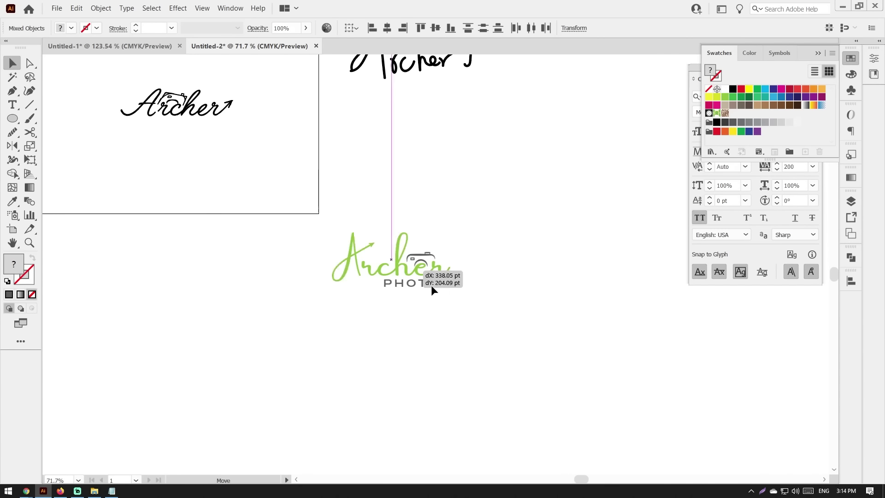
pyautogui.click(438, 273)
pyautogui.scroll(-1, 406, 284)
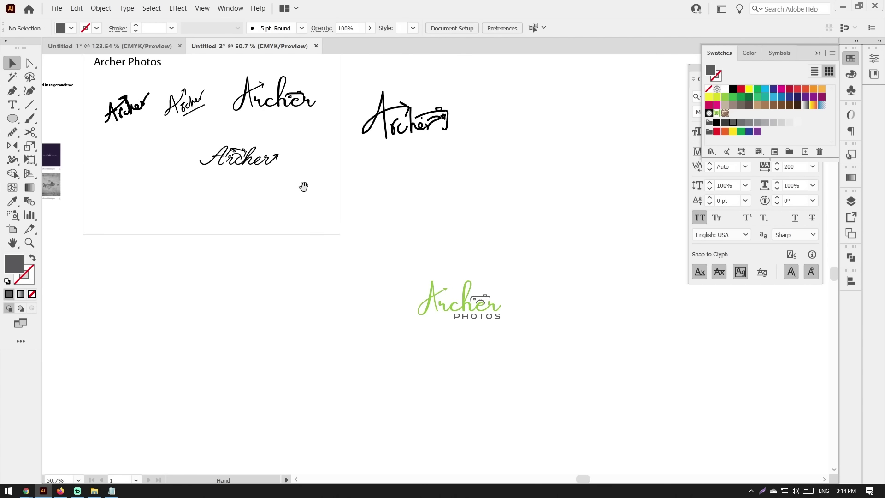
# Step: Place the plain Archer text below the arrowed Archer sketch
pyautogui.moveTo(236, 173); pyautogui.dragTo(276, 256)
pyautogui.scroll(2, 395, 251)
pyautogui.scroll(1, 340, 303)
pyautogui.scroll(1, 391, 312)
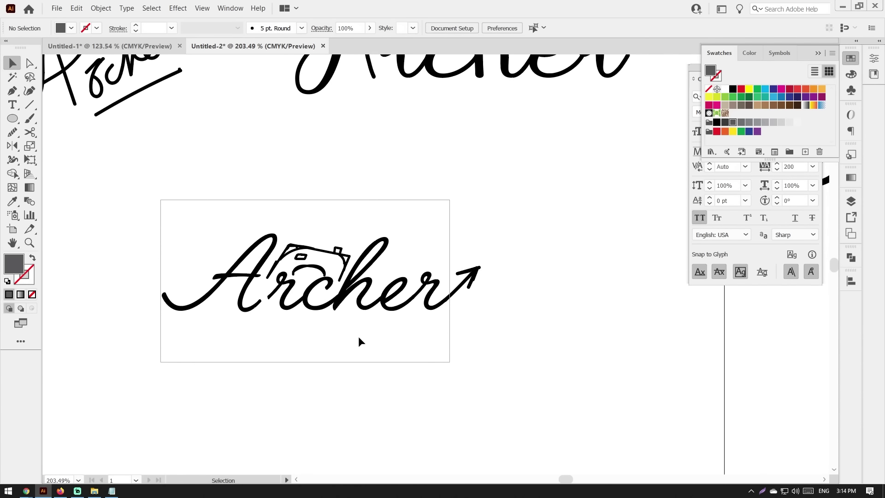
pyautogui.scroll(-1, 359, 338)
pyautogui.scroll(-2, 322, 193)
pyautogui.moveTo(315, 295); pyautogui.dragTo(317, 294)
pyautogui.click(322, 271)
pyautogui.moveTo(324, 203); pyautogui.dragTo(324, 317)
pyautogui.click(336, 345)
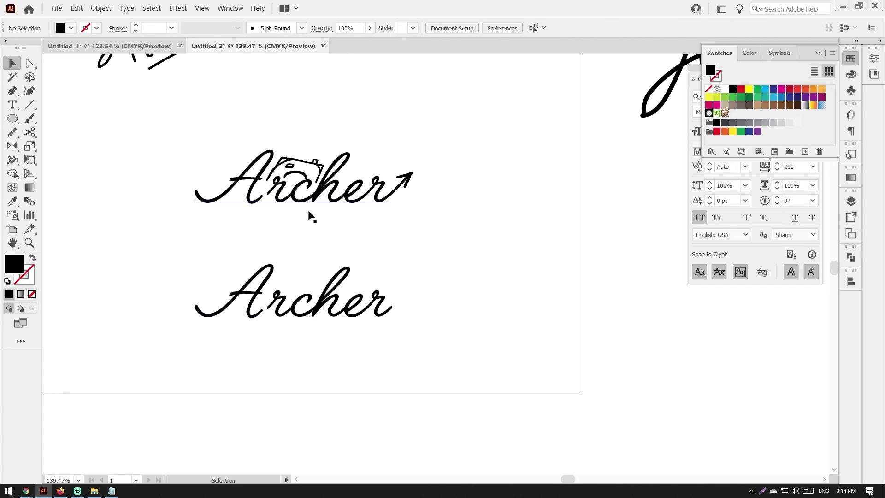
pyautogui.moveTo(409, 316); pyautogui.dragTo(571, 310)
# Step: Give the curve drawn off the r a black 3 pt stroke
pyautogui.scroll(2, 371, 293)
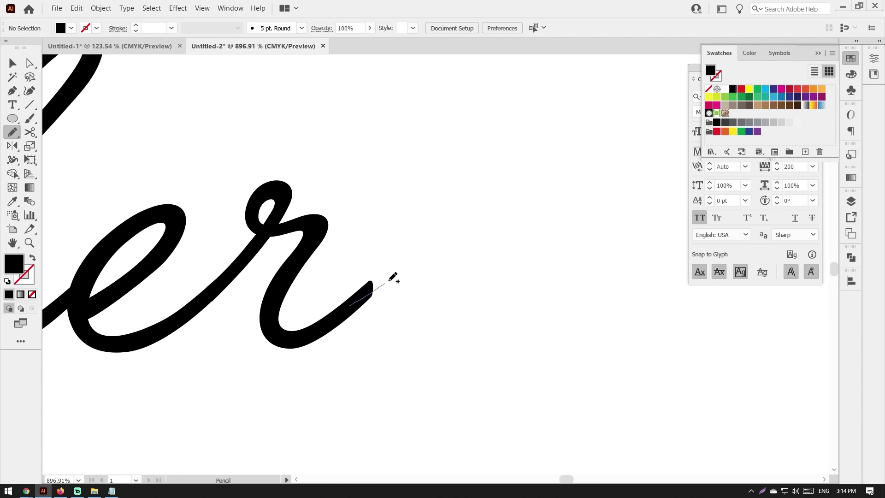
pyautogui.click(408, 249)
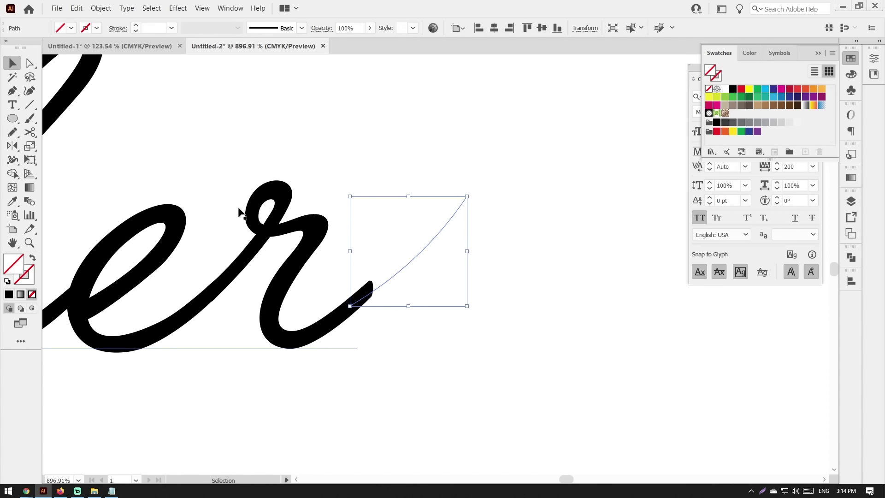
pyautogui.click(135, 25)
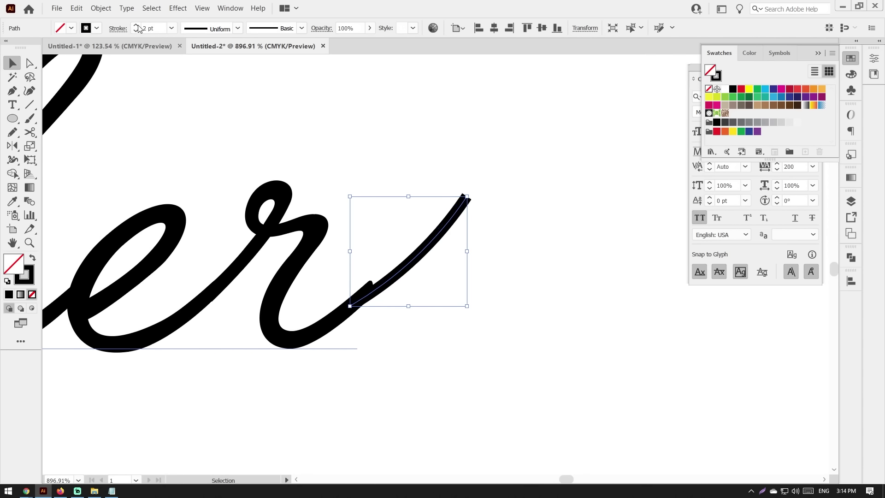
pyautogui.click(135, 26)
pyautogui.click(135, 25)
pyautogui.click(135, 31)
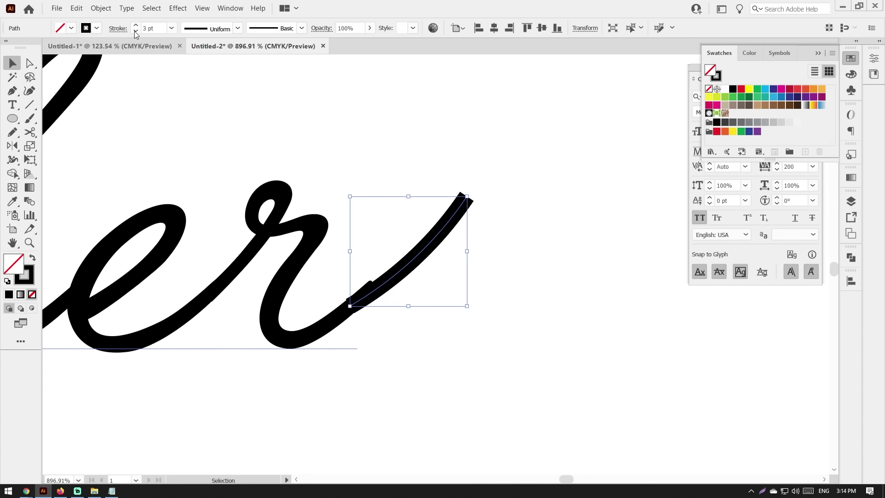
# Step: Adjust the tail's anchor points so it joins the r and curves smoothly
pyautogui.click(473, 261)
pyautogui.press('a')
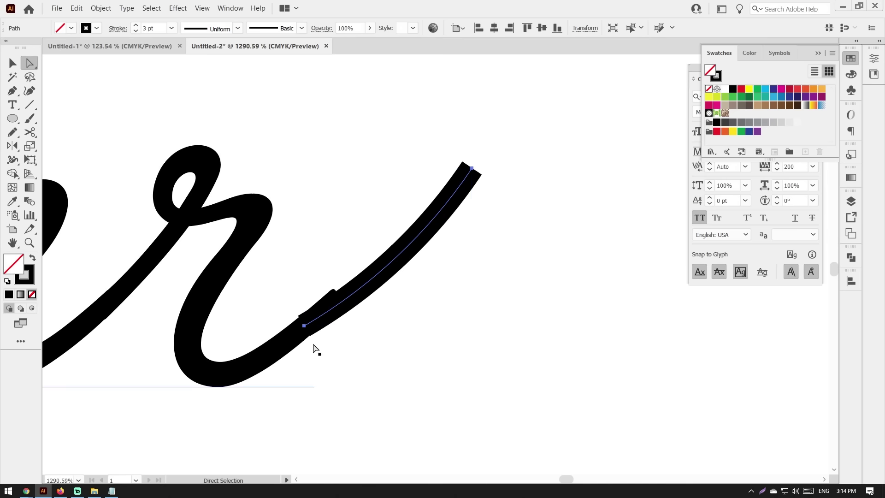
pyautogui.moveTo(304, 327); pyautogui.dragTo(325, 308)
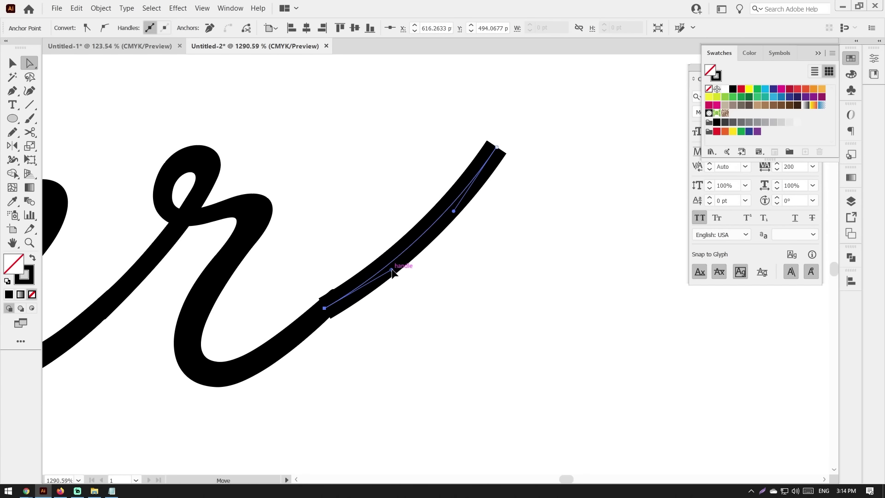
pyautogui.moveTo(392, 271); pyautogui.dragTo(388, 262)
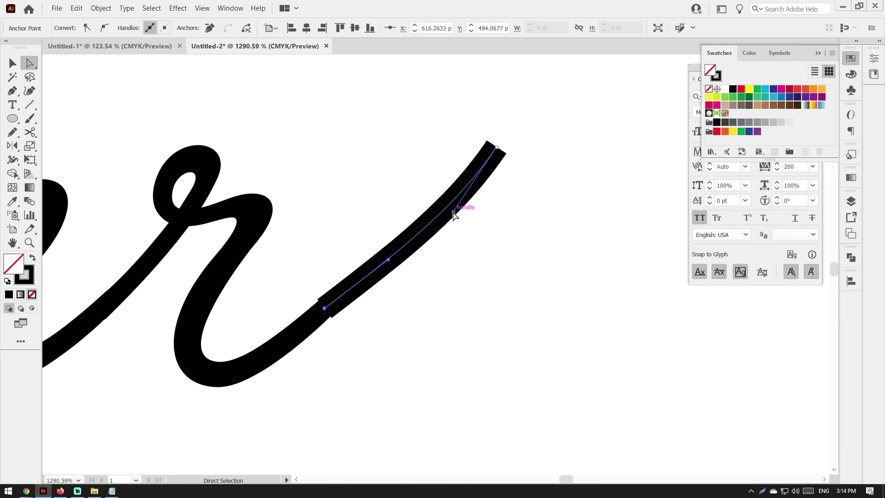
pyautogui.click(404, 319)
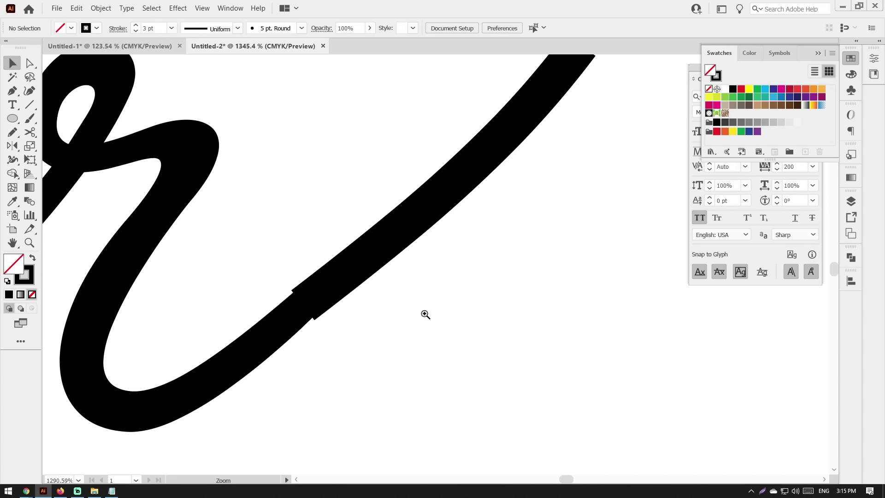
# Step: Set the tail stroke weight to 2.5 pt
pyautogui.click(422, 170)
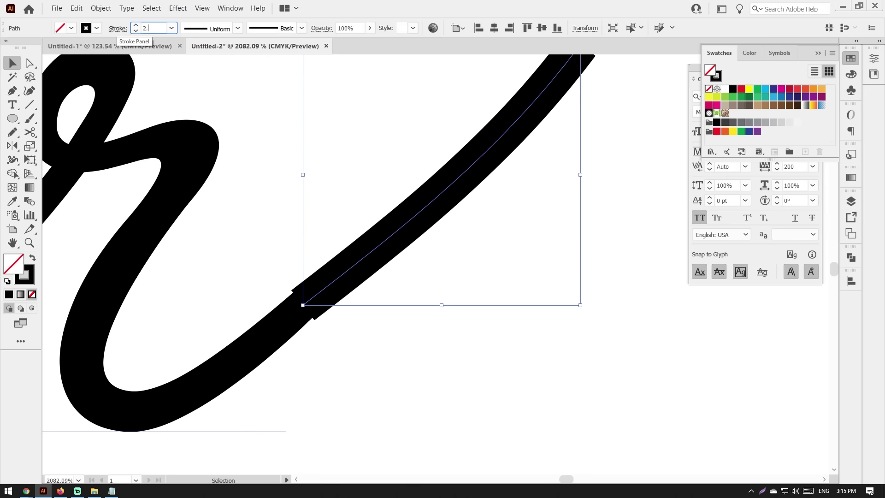
pyautogui.write('7')
pyautogui.press('Return')
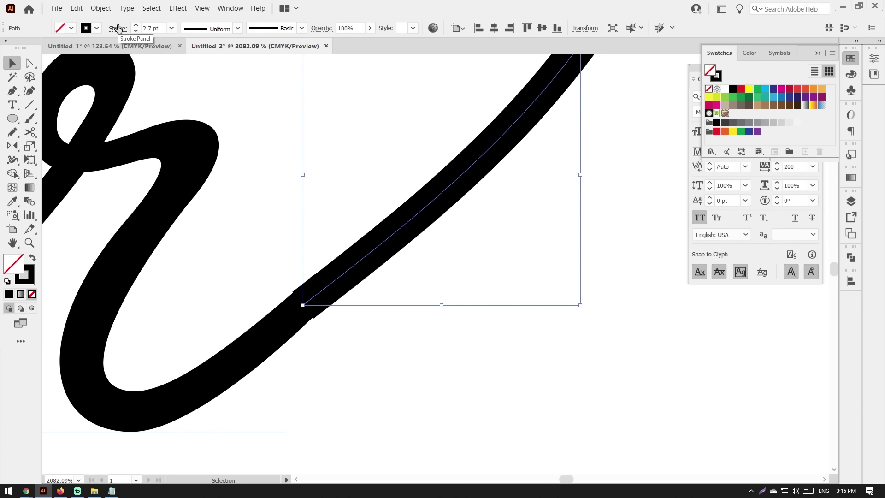
pyautogui.write('2.5')
pyautogui.press('Return')
# Step: Cut the tail near its tip with Scissors and delete the cut-off piece
pyautogui.hotkey('ctrl', '-')
pyautogui.click(30, 133)
pyautogui.press('v')
pyautogui.press('Delete')
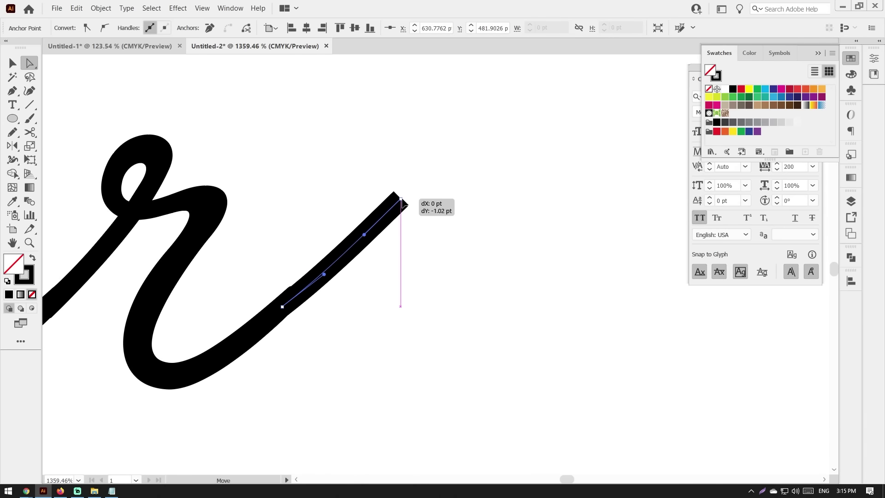
pyautogui.click(369, 267)
pyautogui.click(118, 28)
pyautogui.click(65, 152)
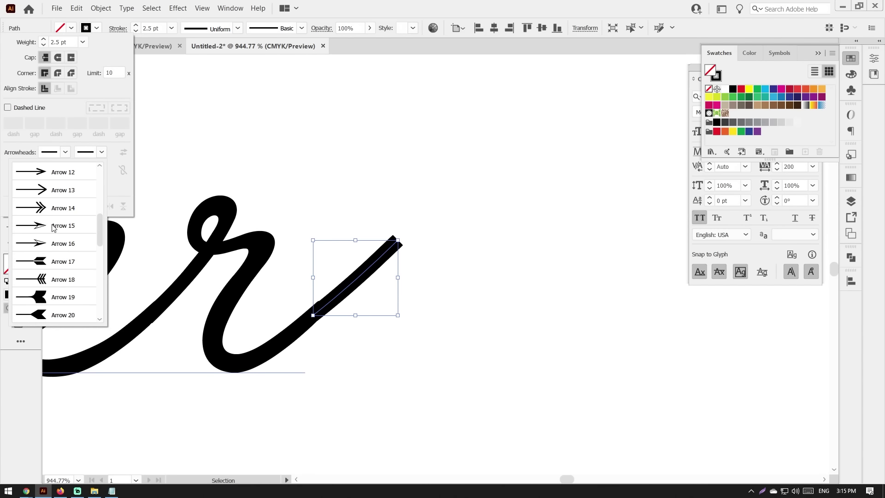
# Step: Tip the r's tail stroke with the Arrow 12 arrowhead
pyautogui.click(59, 176)
pyautogui.keyDown('alt'); pyautogui.scroll(-2, 352, 155); pyautogui.keyUp('alt')
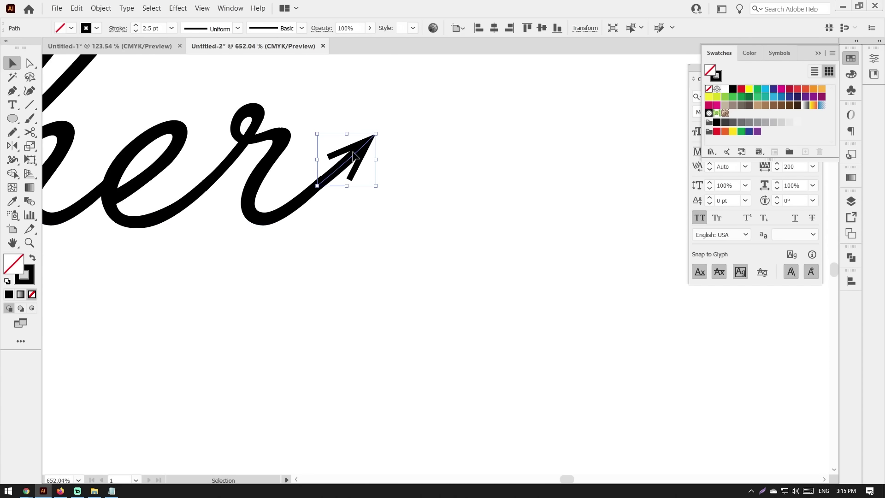
pyautogui.rightClick(316, 178)
pyautogui.click(354, 233)
pyautogui.click(264, 250)
pyautogui.click(308, 300)
pyautogui.keyDown('alt'); pyautogui.scroll(5, 551, 130); pyautogui.keyUp('alt')
# Step: Select the arrow path's anchor points and zoom out to the whole Archer word
pyautogui.hotkey('shift', 'ctrl', 'F9')
pyautogui.click(326, 249)
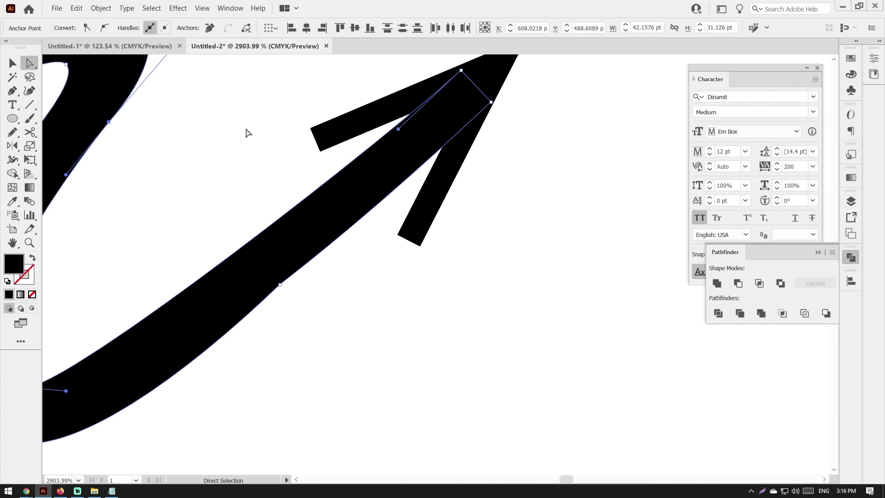
pyautogui.keyDown('alt'); pyautogui.scroll(-3, 247, 133); pyautogui.keyUp('alt')
pyautogui.keyDown('ctrl'); pyautogui.keyDown('alt'); pyautogui.click(230, 215); pyautogui.keyUp('alt'); pyautogui.keyUp('ctrl')
pyautogui.keyDown('alt'); pyautogui.scroll(-2, 230, 215); pyautogui.keyUp('alt')
pyautogui.keyDown('alt'); pyautogui.scroll(3, 217, 251); pyautogui.keyUp('alt')
pyautogui.keyDown('alt'); pyautogui.scroll(3, 263, 233); pyautogui.keyUp('alt')
# Step: Draw a curved Pen path bridging the tail into the r's stroke
pyautogui.press('p')
pyautogui.keyDown('alt'); pyautogui.scroll(-2, 369, 145); pyautogui.keyUp('alt')
pyautogui.click(367, 132)
pyautogui.click(251, 255)
pyautogui.keyDown('alt'); pyautogui.scroll(3, 251, 256); pyautogui.keyUp('alt')
pyautogui.click(243, 283)
pyautogui.keyDown('alt'); pyautogui.scroll(-3, 243, 282); pyautogui.keyUp('alt')
pyautogui.moveTo(368, 208); pyautogui.dragTo(438, 115)
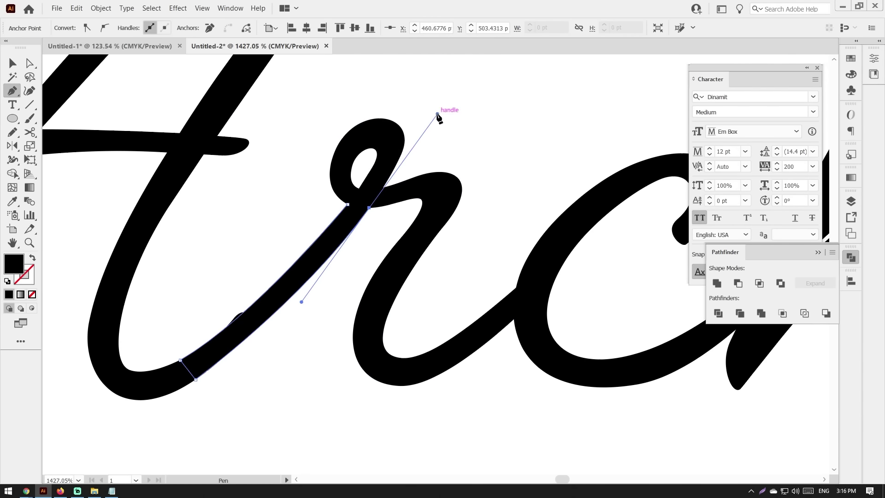
pyautogui.hotkey('ctrl', 'shift', 'a')
pyautogui.keyDown('alt'); pyautogui.scroll(3, 263, 258); pyautogui.keyUp('alt')
# Step: Erase and smooth the outline where the tail joins the r
pyautogui.hotkey('shift', 'e')
pyautogui.press('[')
pyautogui.press('[')
pyautogui.press('[')
pyautogui.keyDown('ctrl'); pyautogui.click(180, 237); pyautogui.keyUp('ctrl')
pyautogui.keyDown('alt'); pyautogui.scroll(-1, 191, 186); pyautogui.keyUp('alt')
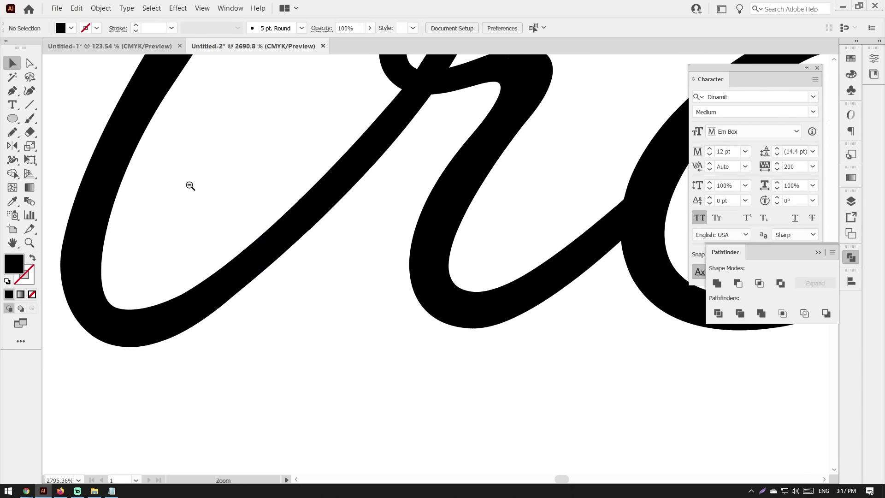
pyautogui.scroll(-2, 190, 186)
pyautogui.scroll(3, 190, 186)
pyautogui.click(12, 132)
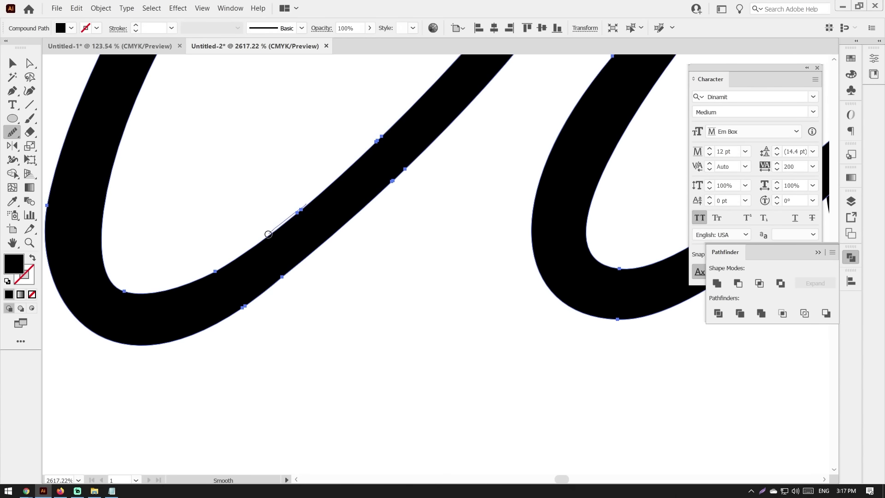
pyautogui.keyDown('alt'); pyautogui.scroll(-5, 368, 224); pyautogui.keyUp('alt')
pyautogui.keyDown('alt'); pyautogui.scroll(-3, 405, 188); pyautogui.keyUp('alt')
pyautogui.keyDown('alt'); pyautogui.scroll(2, 472, 352); pyautogui.keyUp('alt')
pyautogui.keyDown('alt'); pyautogui.scroll(-1, 471, 352); pyautogui.keyUp('alt')
# Step: Place a duplicate of the camera icon above the Archer lettering
pyautogui.press('v')
pyautogui.moveTo(596, 313); pyautogui.dragTo(207, 177)
pyautogui.keyDown('alt'); pyautogui.scroll(5, 207, 177); pyautogui.keyUp('alt')
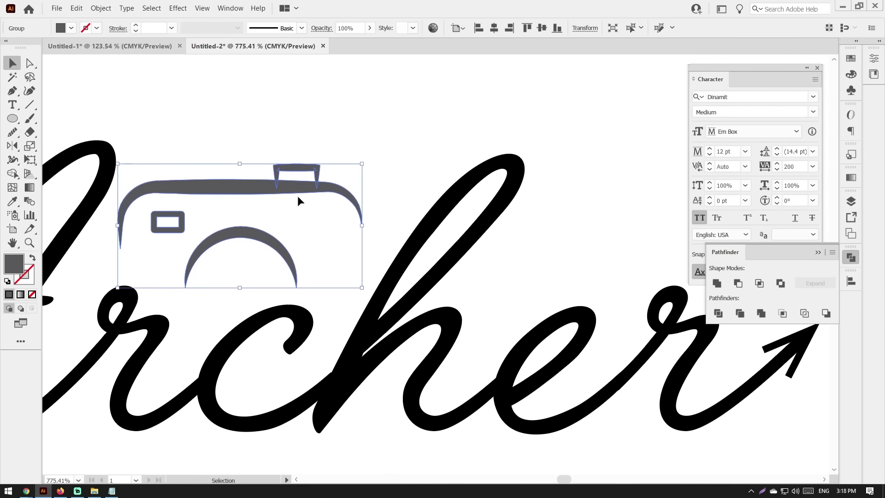
# Step: Tilt the camera and free-distort one corner into perspective above Archer
pyautogui.press('e')
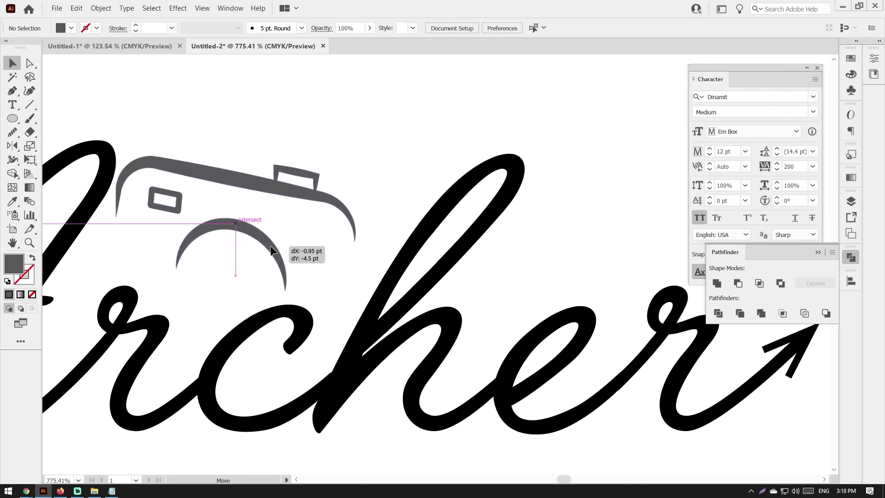
pyautogui.moveTo(118, 235); pyautogui.dragTo(108, 215)
pyautogui.click(72, 127)
pyautogui.moveTo(379, 305)
pyautogui.mouseDown()
pyautogui.moveTo(367, 316)
pyautogui.moveTo(375, 253)
pyautogui.moveTo(355, 253)
pyautogui.mouseUp()
# Step: Select the Archer lettering, starting with the c letter shape, to fill it blue
pyautogui.hotkey('ctrl', 'shift', 'a')
pyautogui.keyDown('alt'); pyautogui.scroll(-2, 236, 181); pyautogui.keyUp('alt')
pyautogui.keyDown('alt'); pyautogui.scroll(-3, 236, 180); pyautogui.keyUp('alt')
pyautogui.keyDown('alt'); pyautogui.scroll(2, 240, 207); pyautogui.keyUp('alt')
pyautogui.click(359, 267)
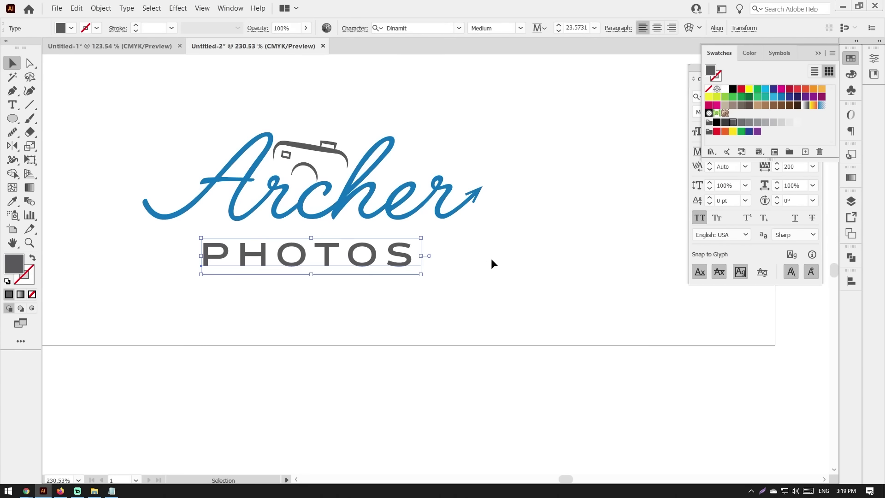
# Step: Set PHOTOS in the Metropolis font and centre it under Archer
pyautogui.write('metropolis')
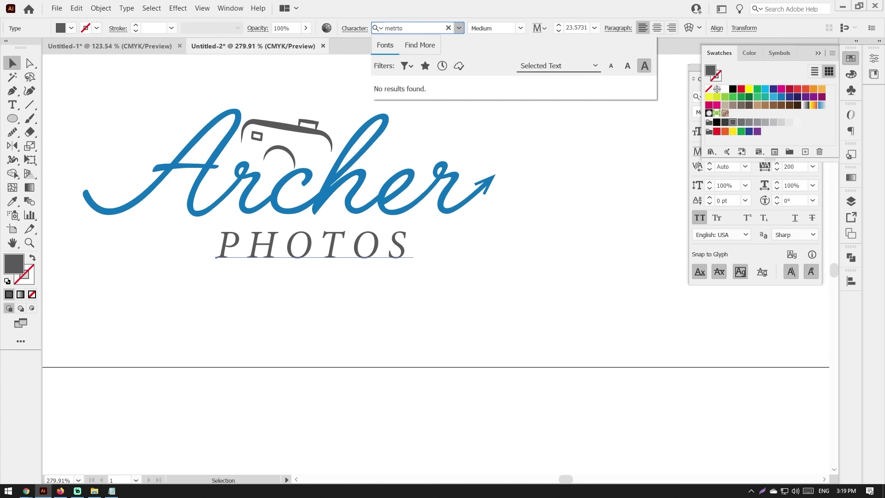
pyautogui.click(461, 132)
pyautogui.moveTo(386, 241); pyautogui.dragTo(491, 233)
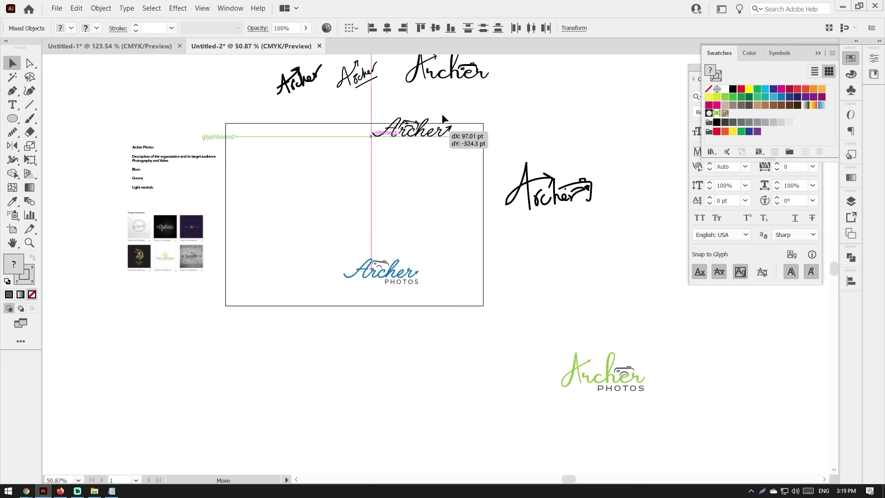
# Step: Move the large hand sketch up beside the other, and enlarge the blue logo beside the green one
pyautogui.moveTo(511, 153)
pyautogui.mouseDown()
pyautogui.moveTo(587, 210)
pyautogui.moveTo(631, 99)
pyautogui.mouseUp()
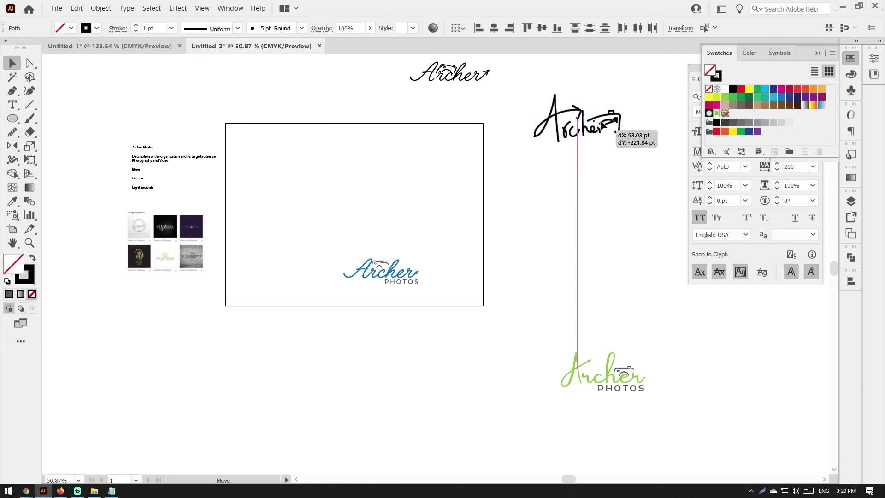
pyautogui.moveTo(573, 236); pyautogui.dragTo(431, 369)
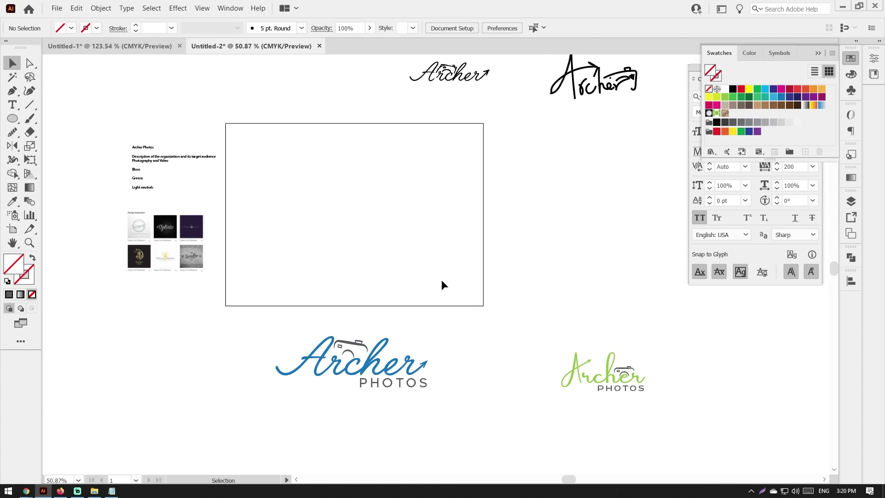
pyautogui.moveTo(258, 332); pyautogui.dragTo(465, 416)
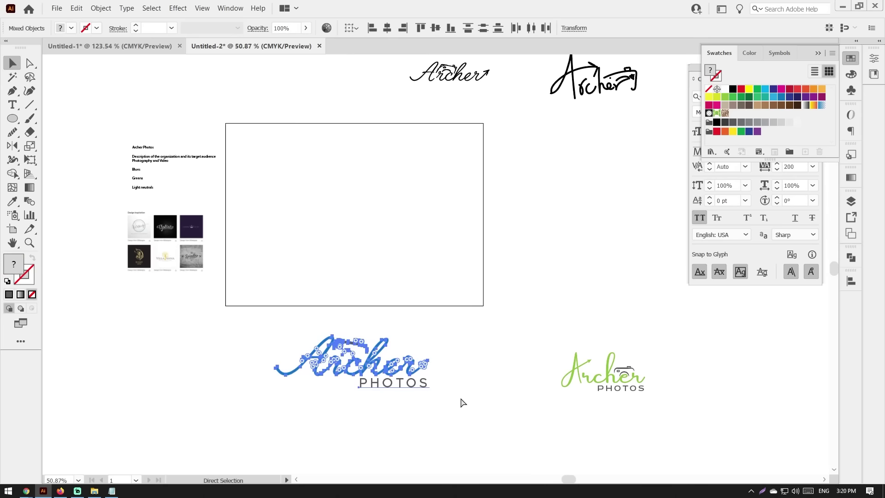
pyautogui.moveTo(521, 338); pyautogui.dragTo(682, 408)
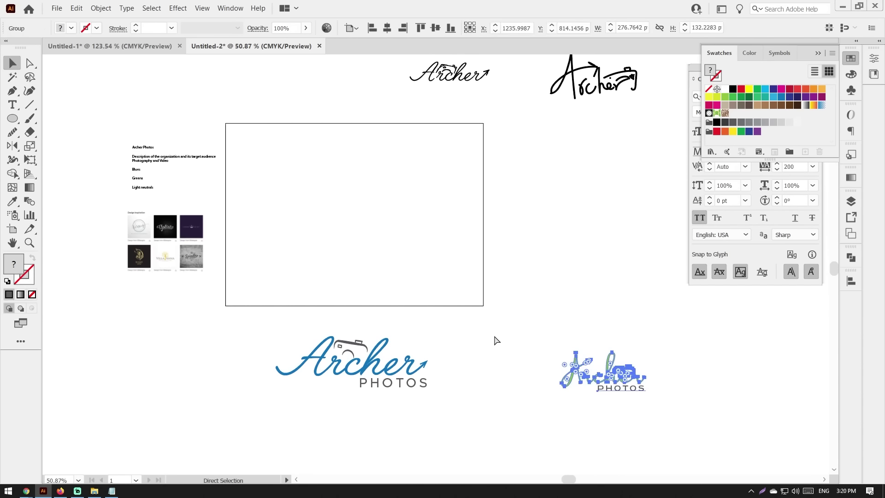
pyautogui.click(86, 210)
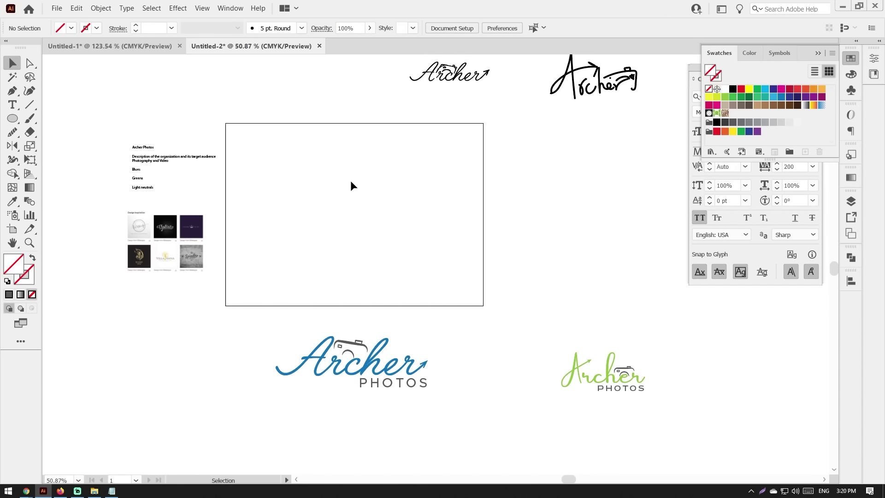
pyautogui.click(17, 228)
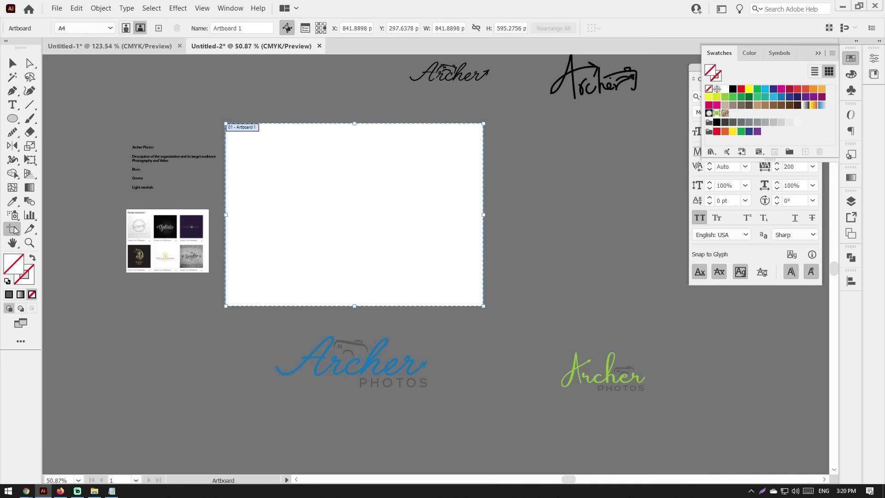
# Step: Add Artboard 2 and move the blue and green logos into each artboard
pyautogui.click(158, 28)
pyautogui.press('Escape')
pyautogui.moveTo(203, 405); pyautogui.dragTo(199, 278)
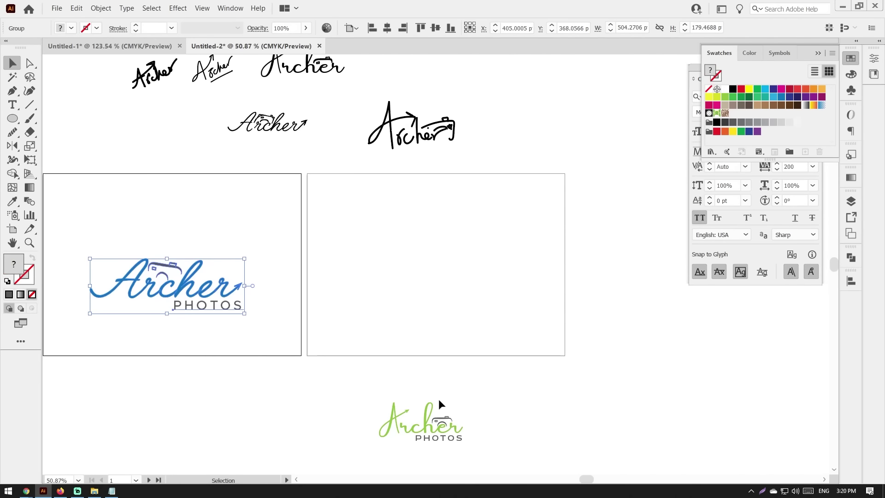
pyautogui.moveTo(438, 405); pyautogui.dragTo(445, 244)
# Step: Scale the blue logo down and place it near Artboard 1's top
pyautogui.hscroll(-3, 260, 311)
pyautogui.scroll(2, 276, 304)
pyautogui.click(369, 277)
pyautogui.moveTo(393, 293); pyautogui.dragTo(350, 278)
pyautogui.moveTo(312, 252)
pyautogui.mouseDown()
pyautogui.moveTo(321, 157)
pyautogui.moveTo(329, 165)
pyautogui.mouseUp()
pyautogui.click(316, 234)
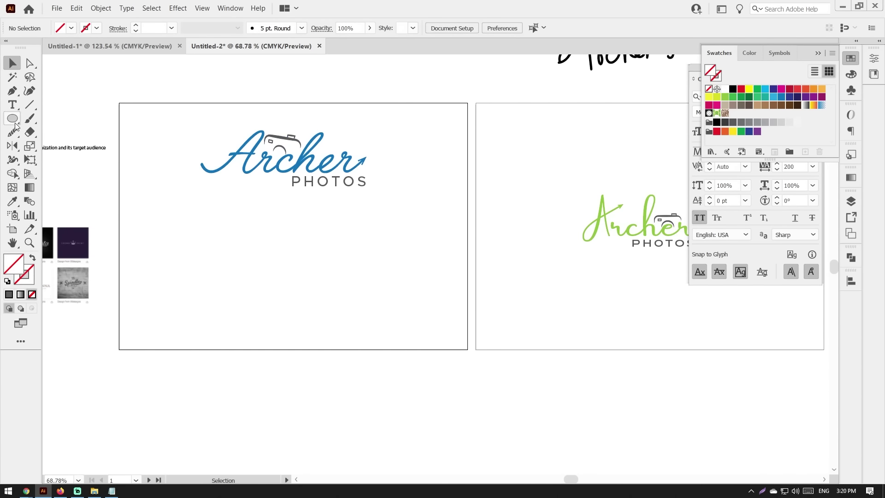
# Step: Cover Artboard 1's lower half with a gray rectangle, then go to the browser's address bar
pyautogui.moveTo(15, 127); pyautogui.dragTo(46, 119)
pyautogui.moveTo(118, 350); pyautogui.dragTo(467, 247)
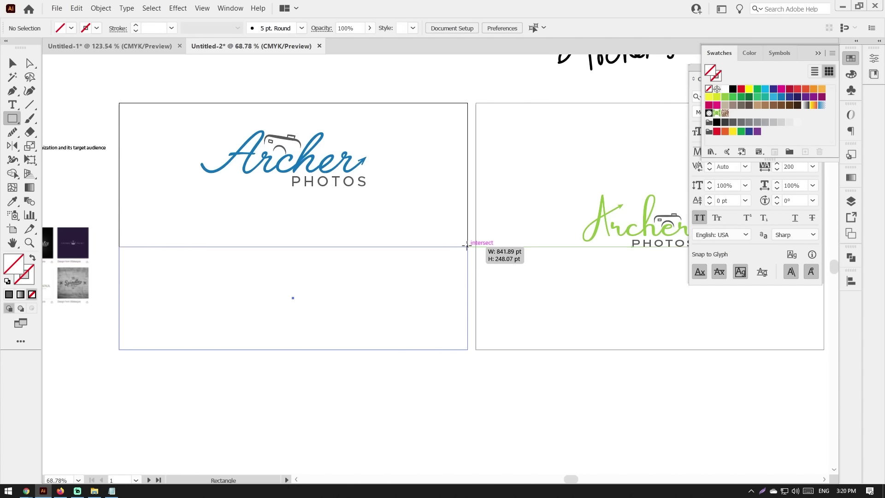
pyautogui.moveTo(466, 246); pyautogui.dragTo(466, 204)
pyautogui.press('v')
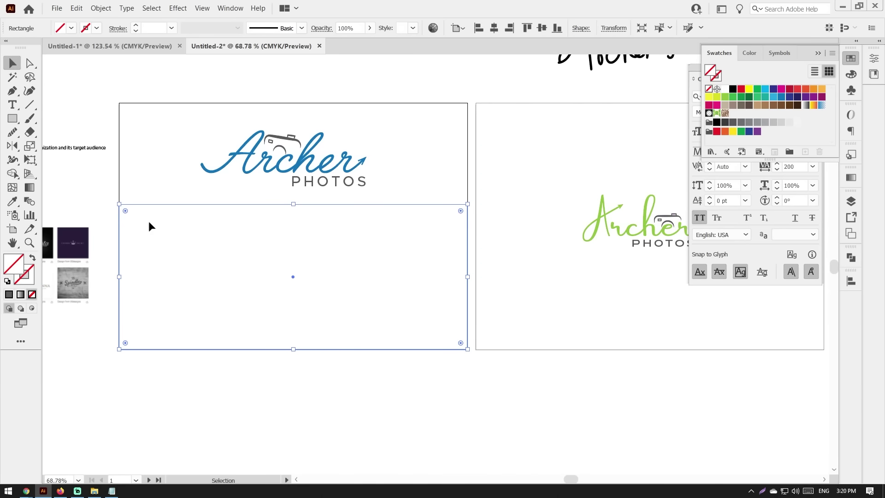
pyautogui.doubleClick(17, 269)
pyautogui.click(358, 227)
pyautogui.click(624, 152)
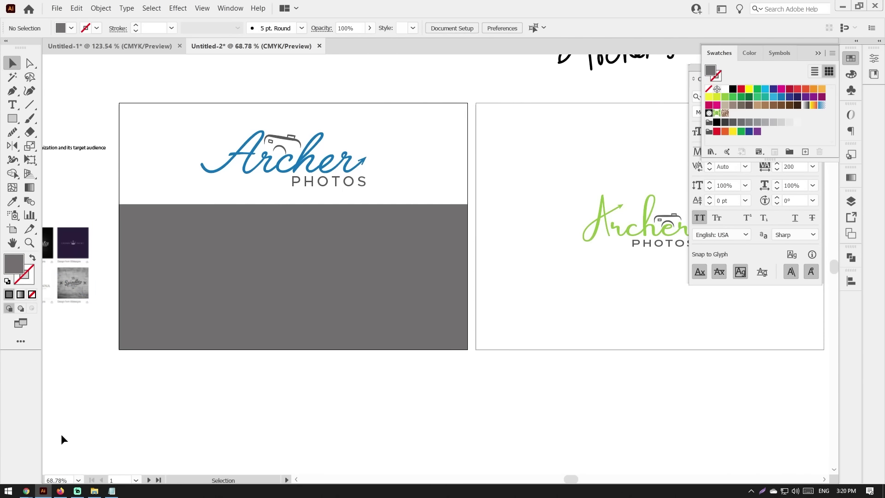
pyautogui.click(137, 464)
pyautogui.click(198, 29)
# Step: Go to pixabay and browse its image grid for a mountain photo
pyautogui.write('pixabay.com')
pyautogui.press('Return')
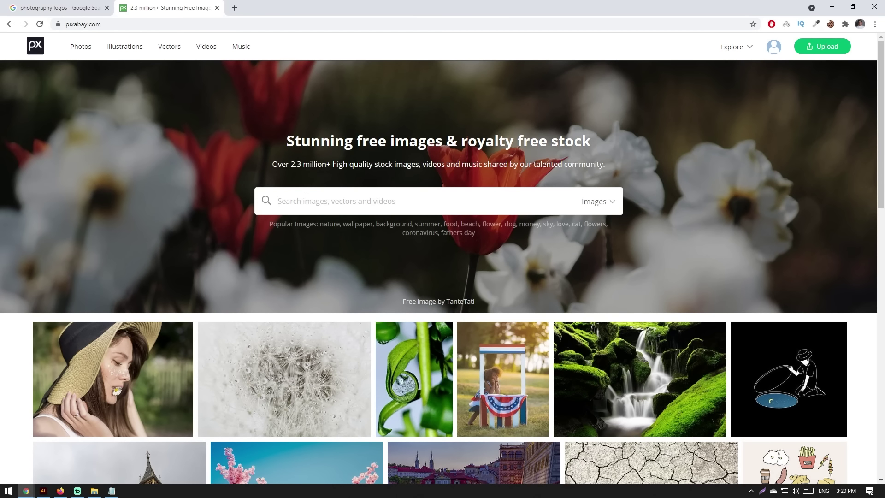
pyautogui.scroll(-5, 323, 221)
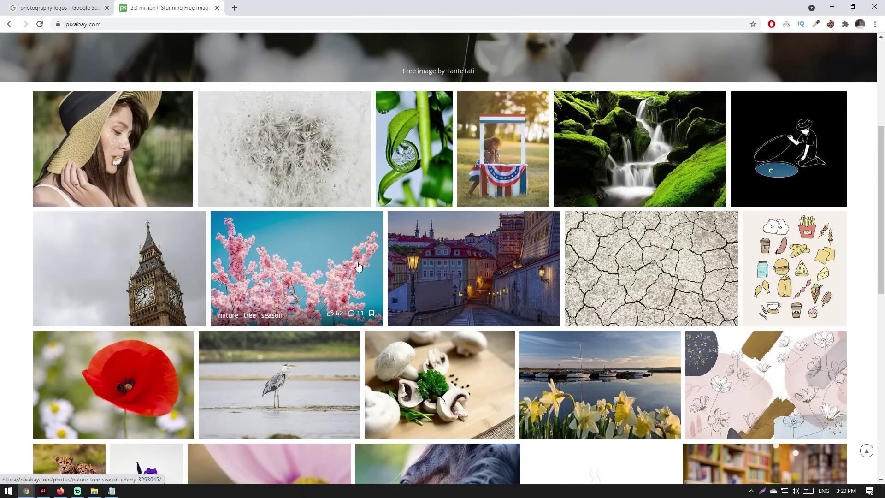
pyautogui.scroll(-1, 341, 264)
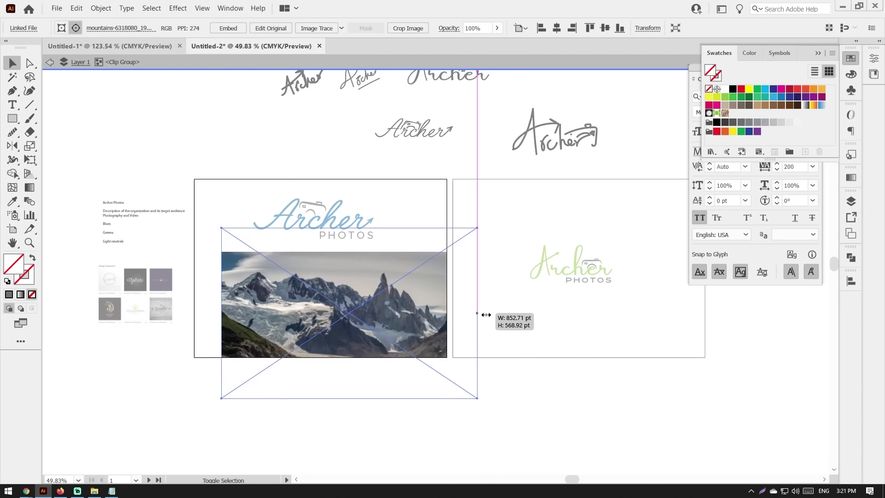
# Step: Resize the clipped mountain photo over the lower half and select the rectangle in front
pyautogui.moveTo(477, 314); pyautogui.dragTo(347, 392)
pyautogui.scroll(3, 258, 249)
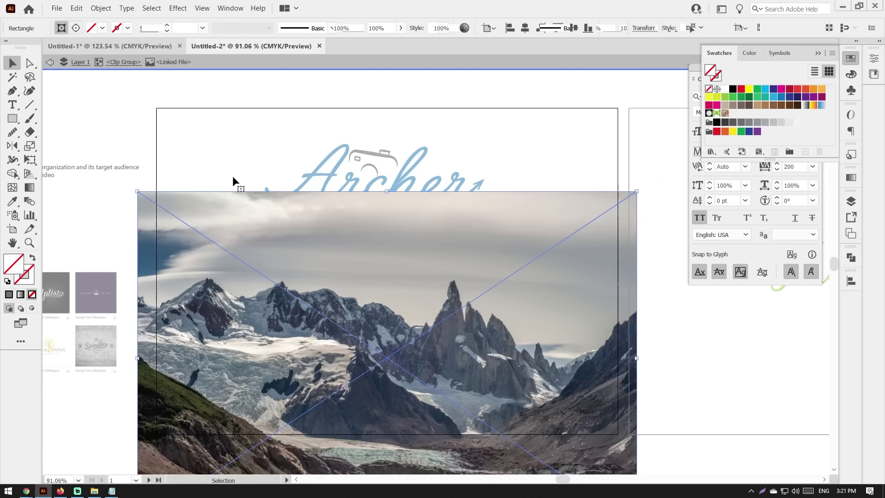
pyautogui.press('Escape')
pyautogui.click(322, 323)
# Step: Fill the overlay rectangle black and set its blend mode to Multiply
pyautogui.click(733, 88)
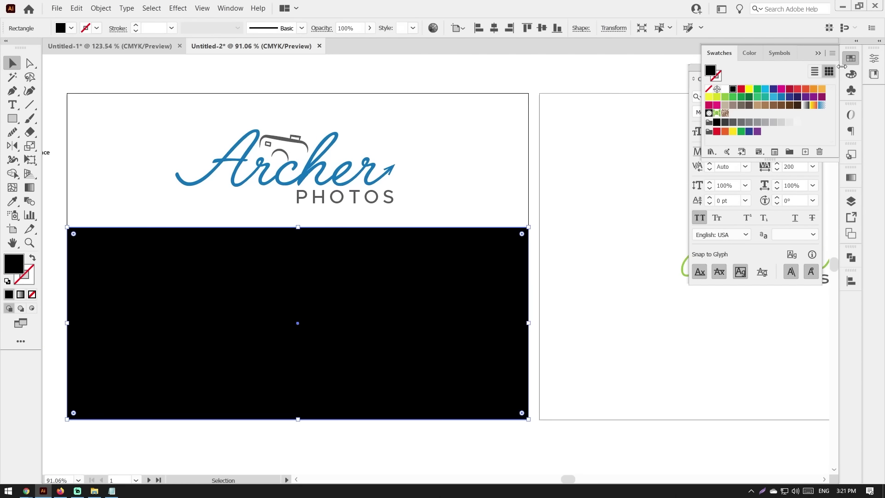
pyautogui.write('90')
pyautogui.press('Return')
pyautogui.click(322, 28)
pyautogui.click(222, 46)
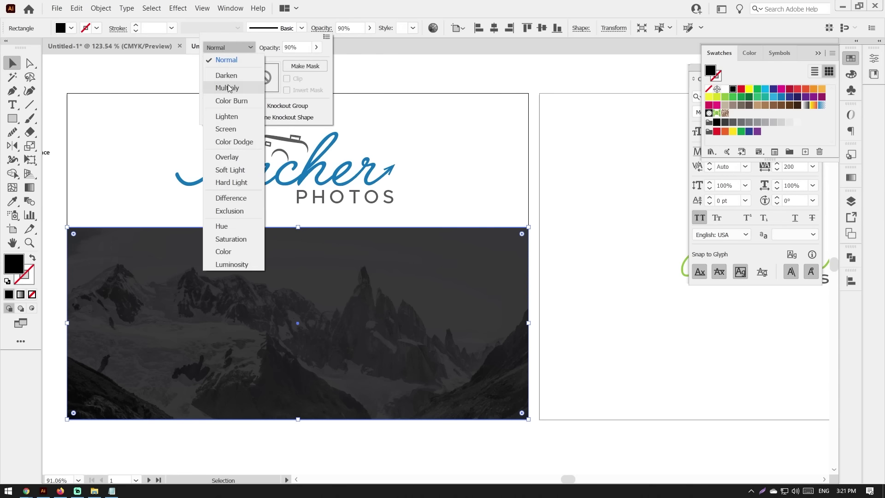
pyautogui.click(223, 87)
pyautogui.click(323, 29)
# Step: Shrink the blue logo and copy it onto the mountain photo in white
pyautogui.click(385, 89)
pyautogui.moveTo(395, 203); pyautogui.dragTo(359, 177)
pyautogui.moveTo(295, 152); pyautogui.dragTo(297, 334)
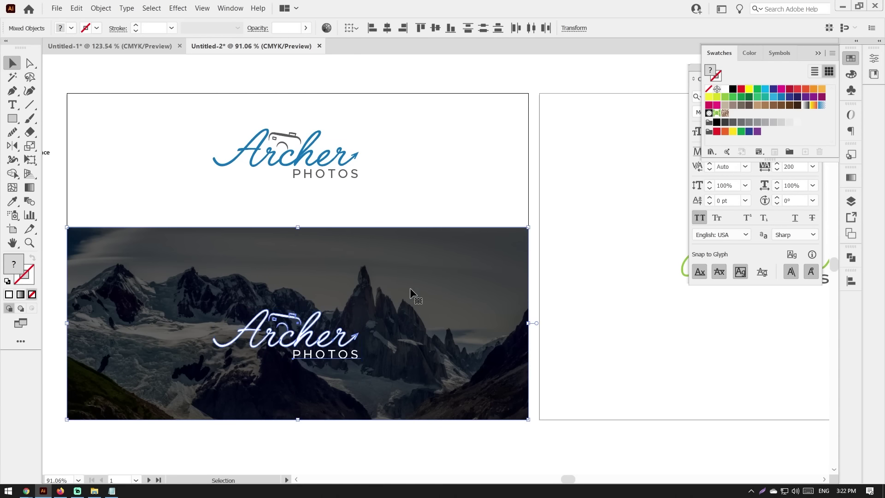
pyautogui.click(423, 136)
# Step: Try green, blue and dark purple overlay fills, then revert to black
pyautogui.scroll(1, 364, 299)
pyautogui.moveTo(364, 299); pyautogui.dragTo(325, 302)
pyautogui.click(325, 302)
pyautogui.click(724, 97)
pyautogui.click(765, 97)
pyautogui.click(789, 97)
pyautogui.click(716, 122)
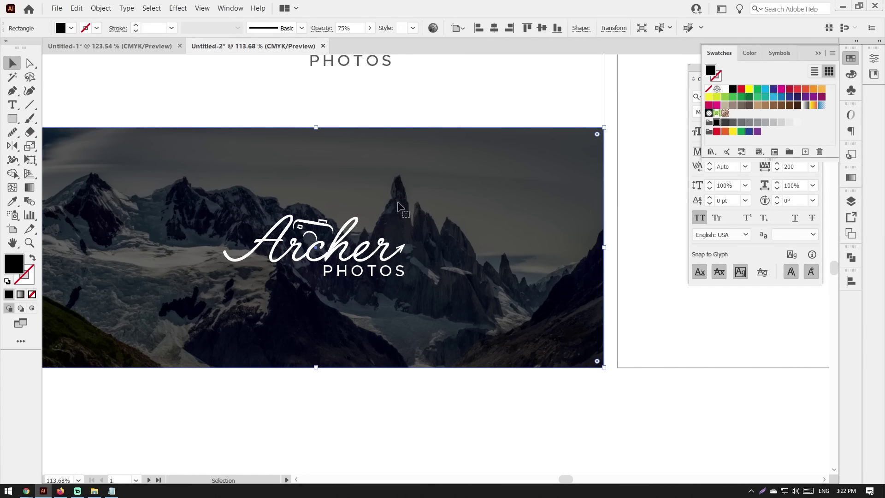
# Step: Set the black overlay's opacity to 65%
pyautogui.doubleClick(15, 272)
pyautogui.click(622, 152)
pyautogui.click(431, 184)
pyautogui.click(345, 28)
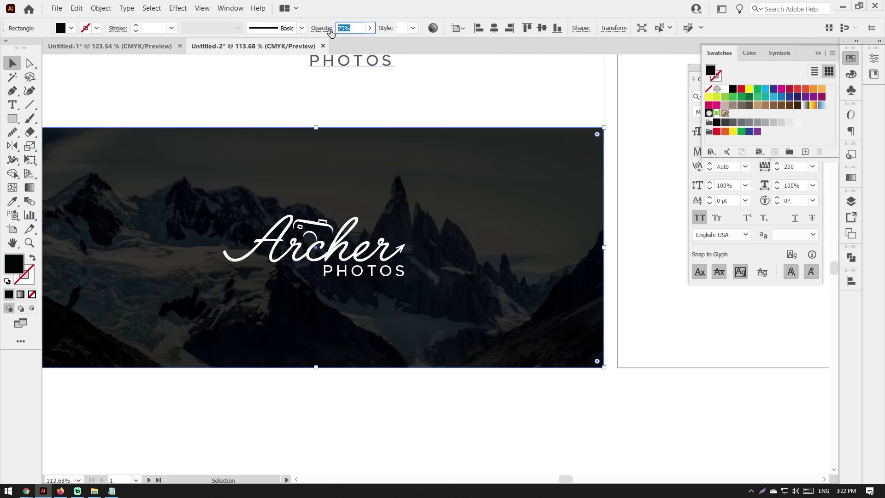
pyautogui.write('65')
pyautogui.press('Return')
# Step: Shrink the green logo on artboard 2
pyautogui.scroll(-5, 441, 112)
pyautogui.click(437, 203)
pyautogui.click(453, 242)
pyautogui.click(442, 203)
pyautogui.moveTo(481, 202); pyautogui.dragTo(401, 233)
# Step: Draw a panel over artboard 2's right half, paste the coast wave photo behind it, and clip it
pyautogui.press('m')
pyautogui.moveTo(572, 115); pyautogui.dragTo(428, 292)
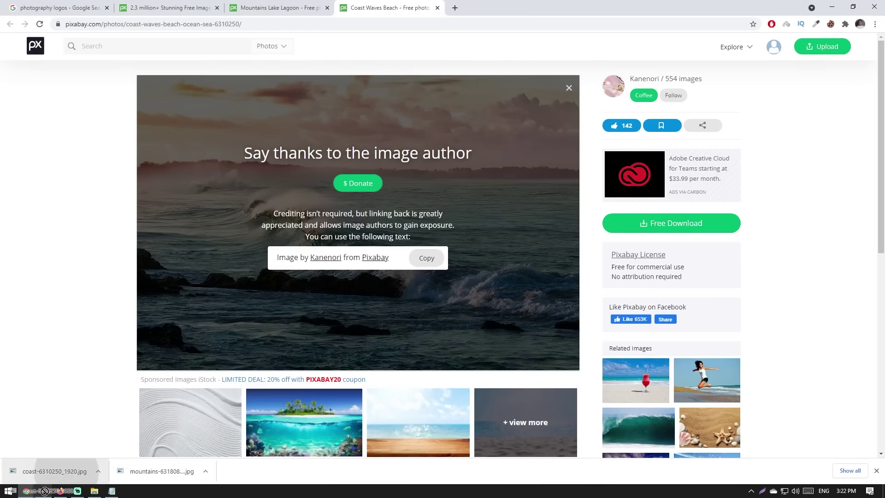
pyautogui.hotkey('ctrl', 'v')
pyautogui.rightClick(491, 214)
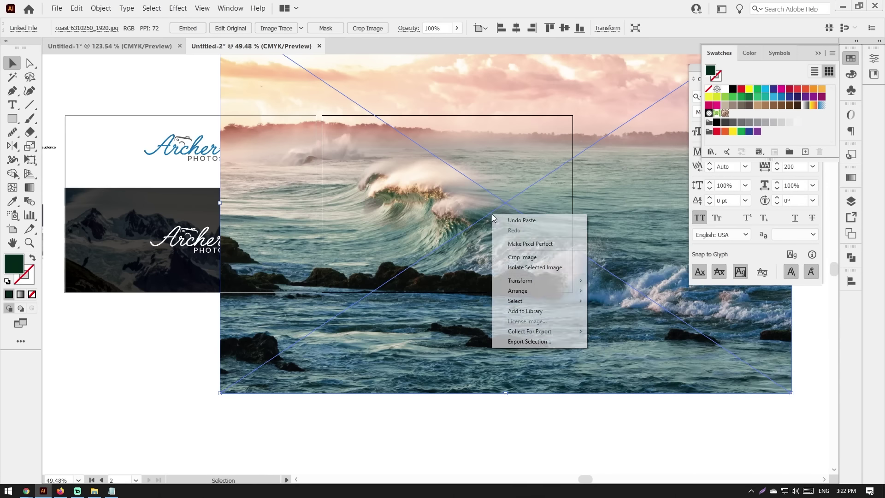
pyautogui.click(616, 321)
pyautogui.keyDown('shift'); pyautogui.click(539, 276); pyautogui.keyUp('shift')
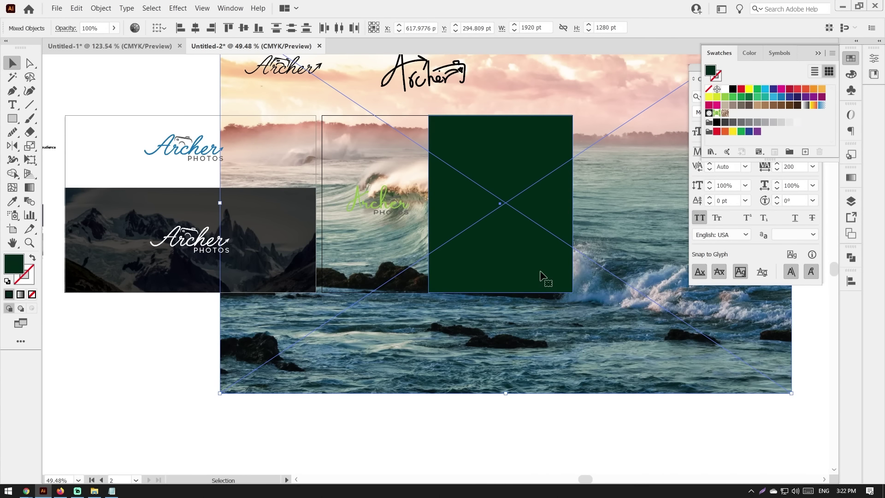
pyautogui.hotkey('ctrl', '7')
# Step: Undo the clip and make the panel a 70% opaque black overlay on the photo
pyautogui.moveTo(645, 113); pyautogui.dragTo(365, 404)
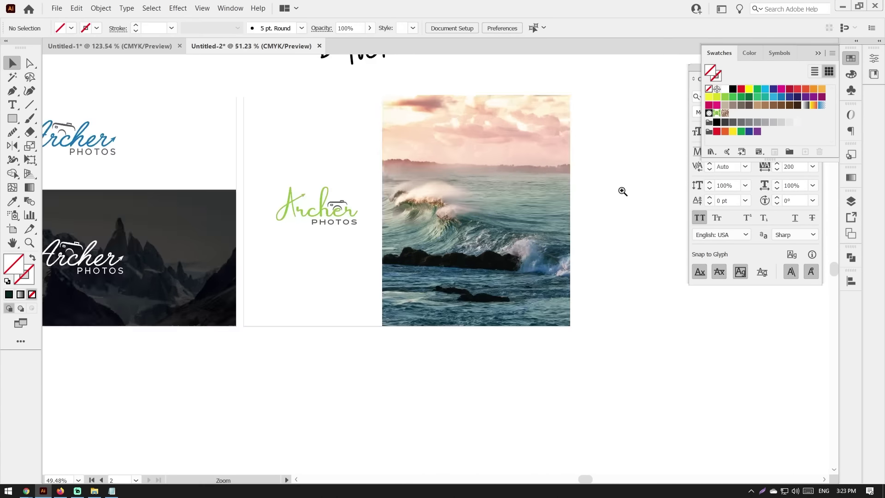
pyautogui.hotkey('ctrl', 'z')
pyautogui.click(733, 89)
pyautogui.doubleClick(710, 70)
pyautogui.click(624, 170)
pyautogui.write('70')
pyautogui.press('Return')
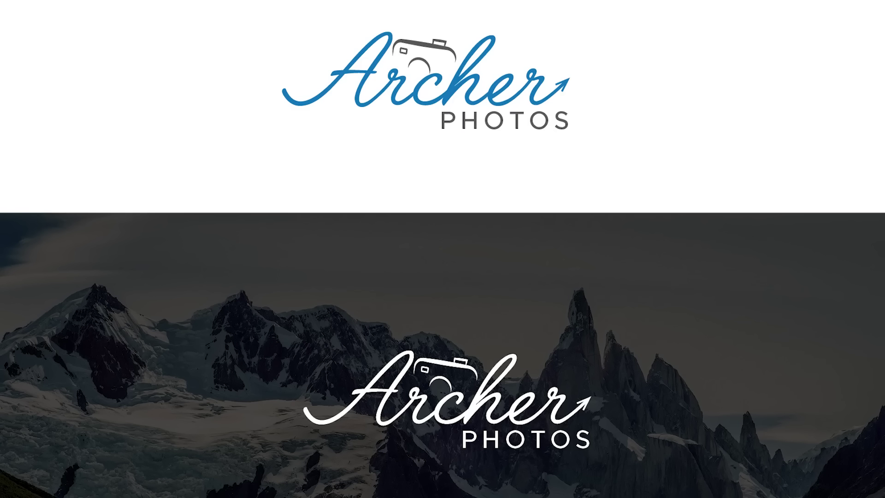